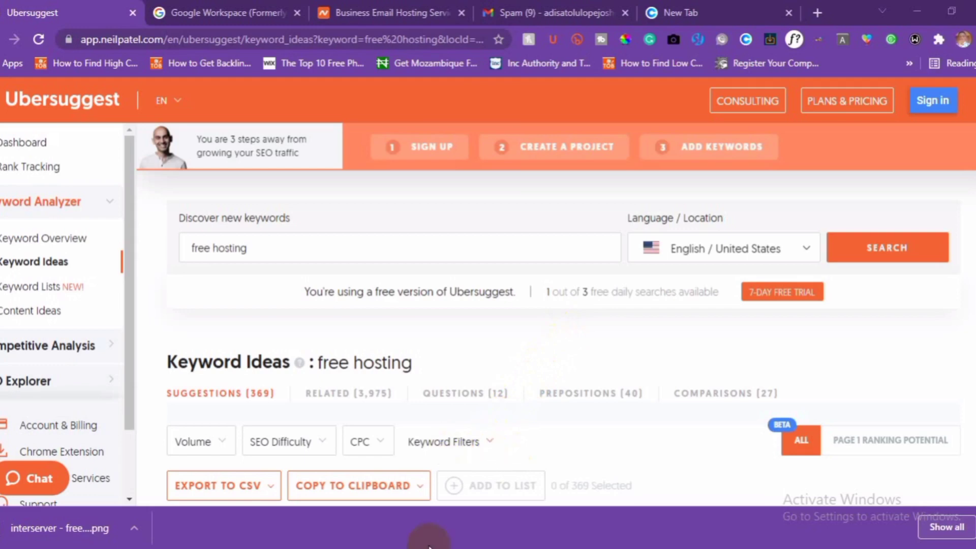
Step: Show the Google Workspace pricing page with the HOSTING Notepad notes on top
left_click(229, 7)
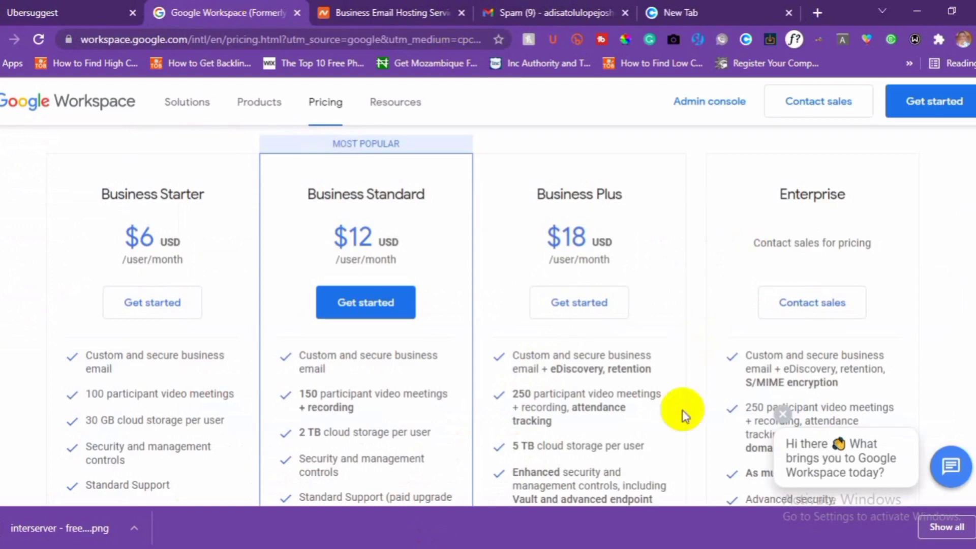
mouse_move(501, 520)
left_click(421, 488)
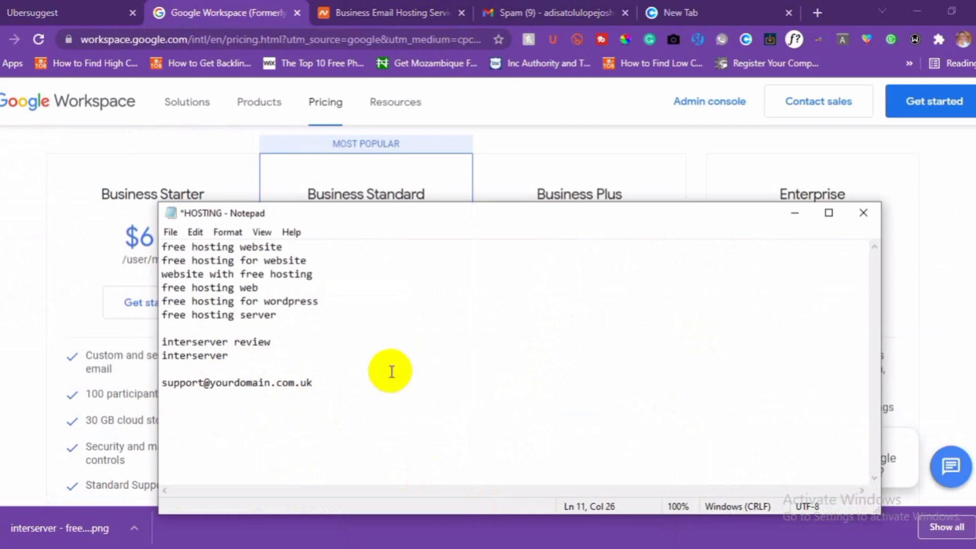
Step: Add a second sample support e-mail line to the HOSTING note, then return to the pricing page
key("Return")
key("Return")
type("support@your")
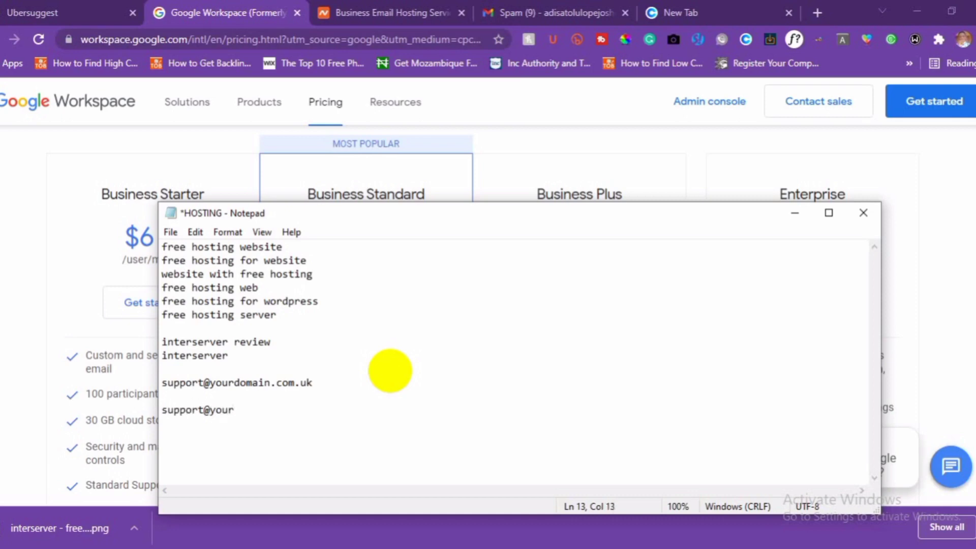
type("domain.com")
left_click(708, 111)
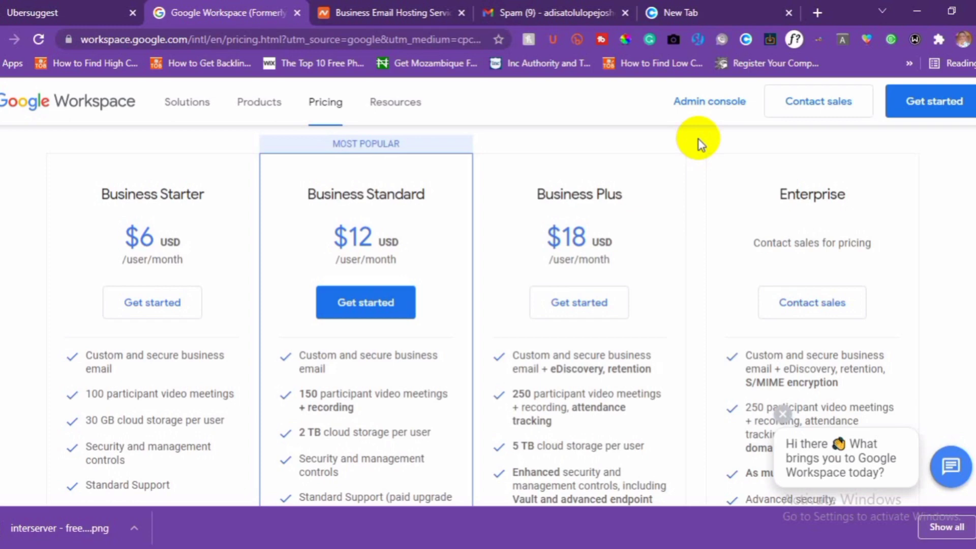
Step: Switch to the Namecheap Business Email Hosting tab
left_click(375, 6)
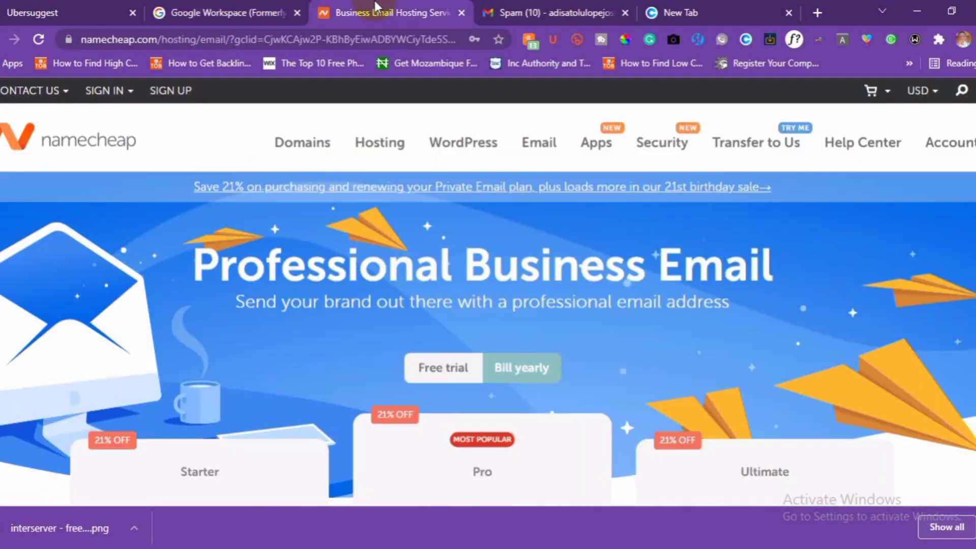
Step: Review the Starter, Pro and Ultimate plans ($0.78, $2.23, $3.68/mo), then go to the new tab
scroll(381, 221, "down", 5)
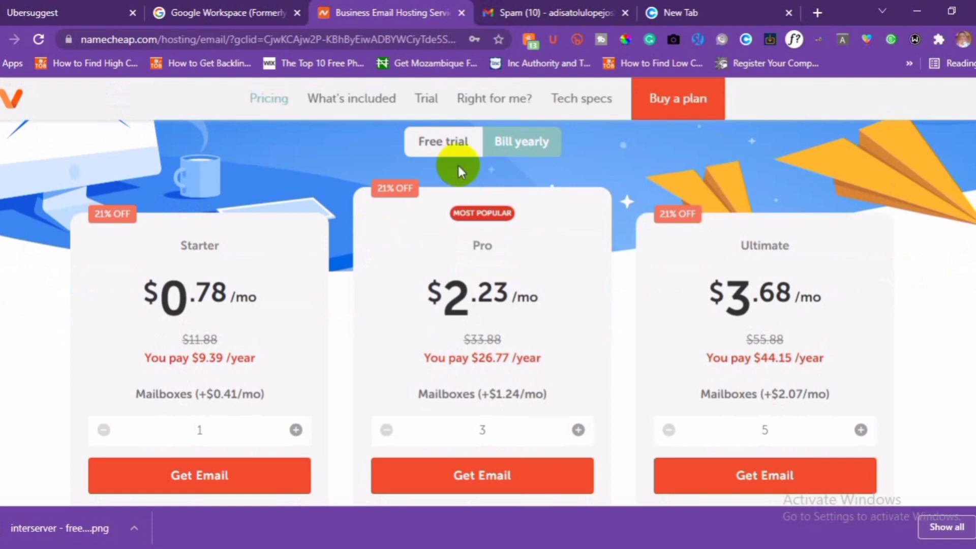
scroll(457, 188, "down", 3)
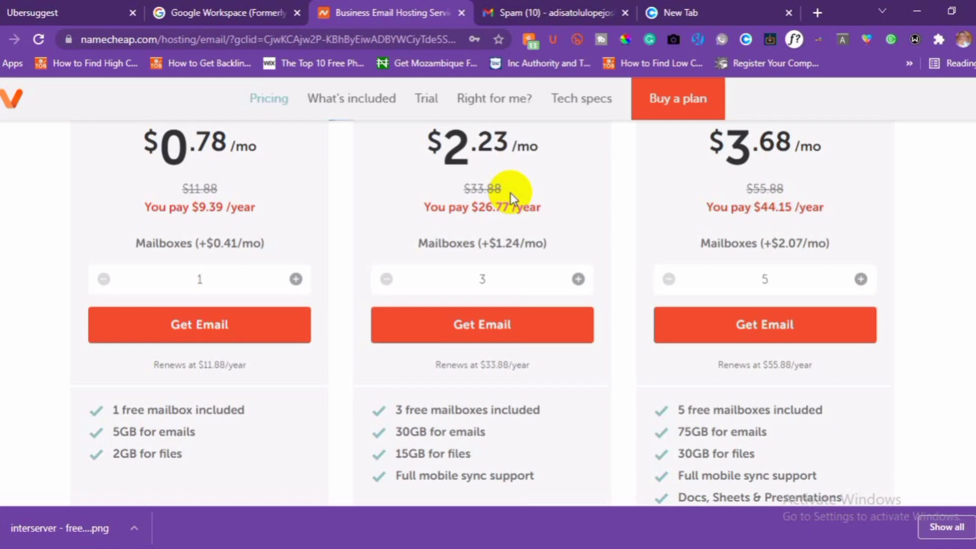
left_click(732, 11)
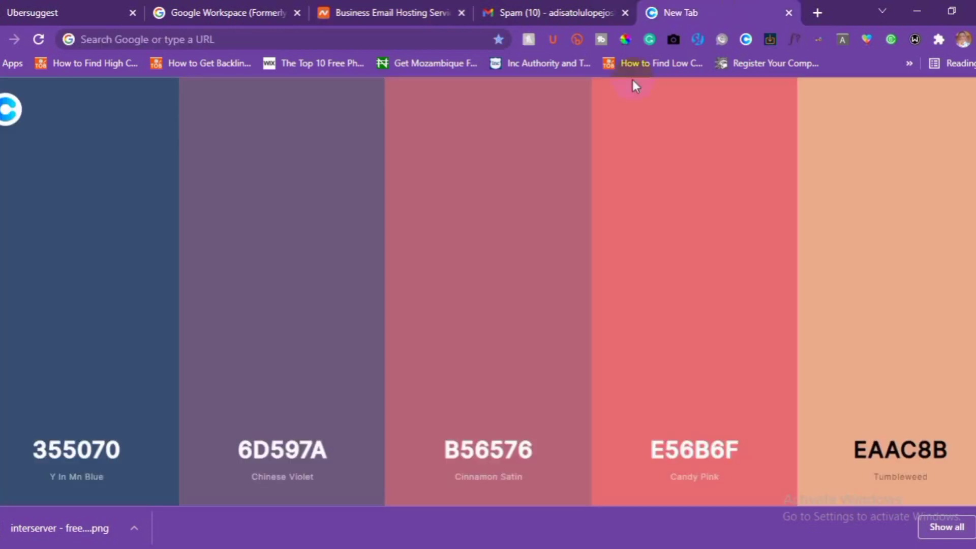
Step: Load zohomail.com, accept its cookie notice with I Understand, and start another new tab
left_click(371, 15)
left_click(671, 13)
left_click(321, 40)
type("zoh")
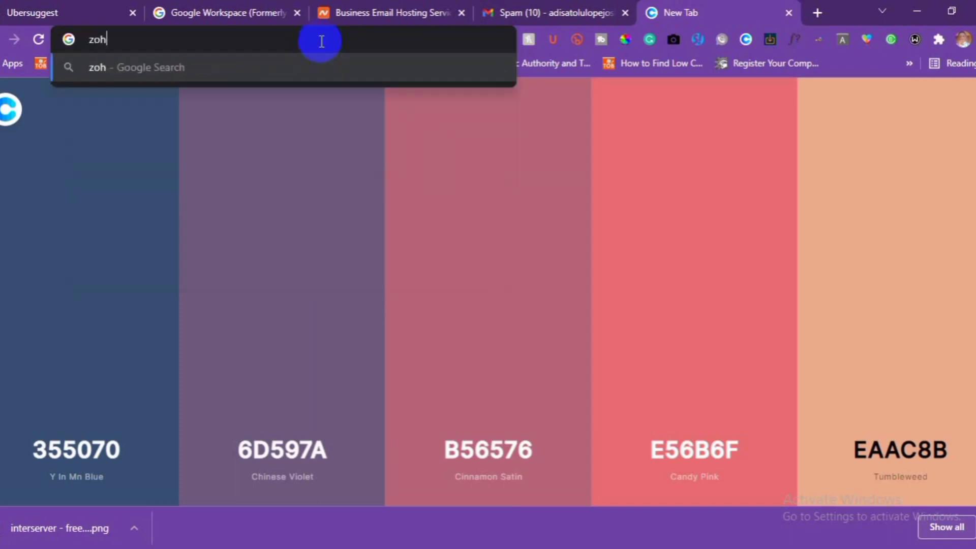
type("omail")
key("BackSpace")
key("BackSpace")
key("BackSpace")
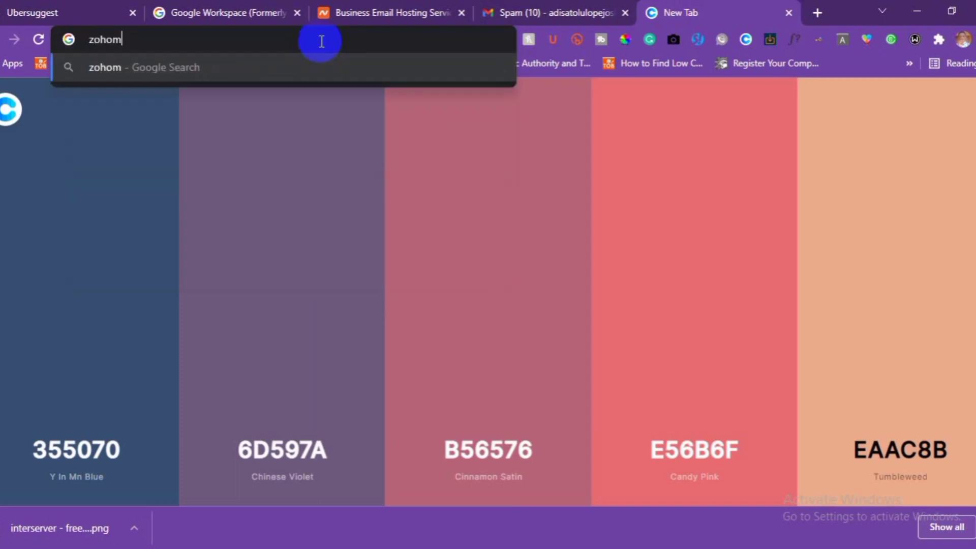
type("ail")
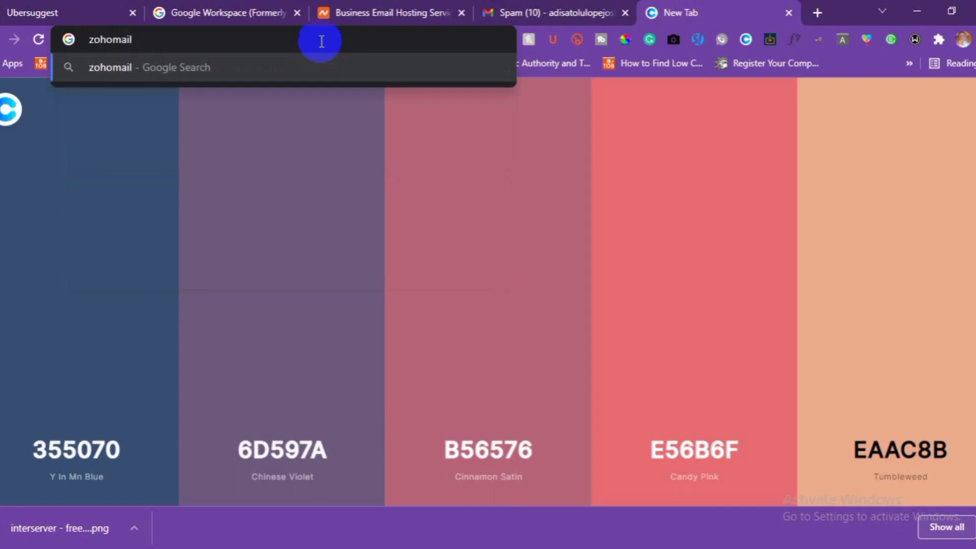
type(".cpo")
key("BackSpace")
key("BackSpace")
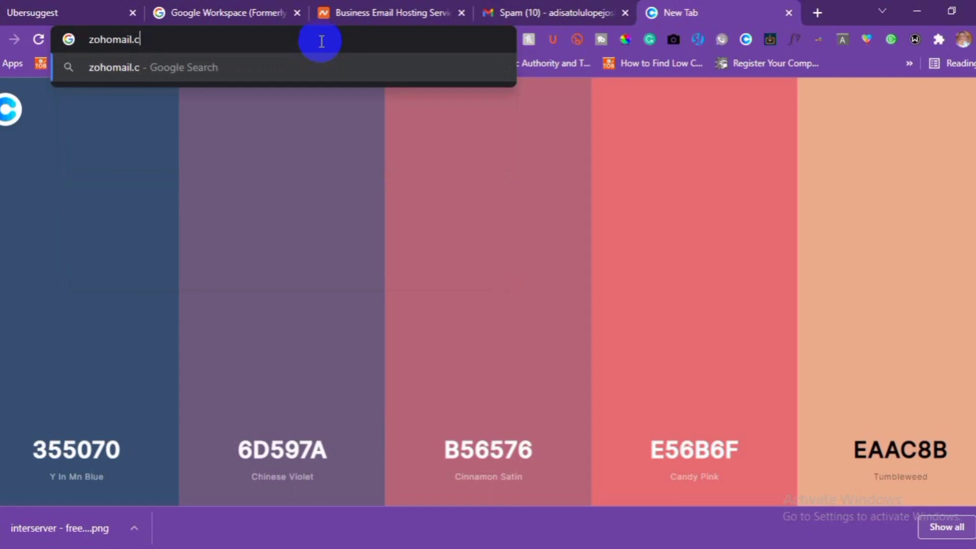
type("om")
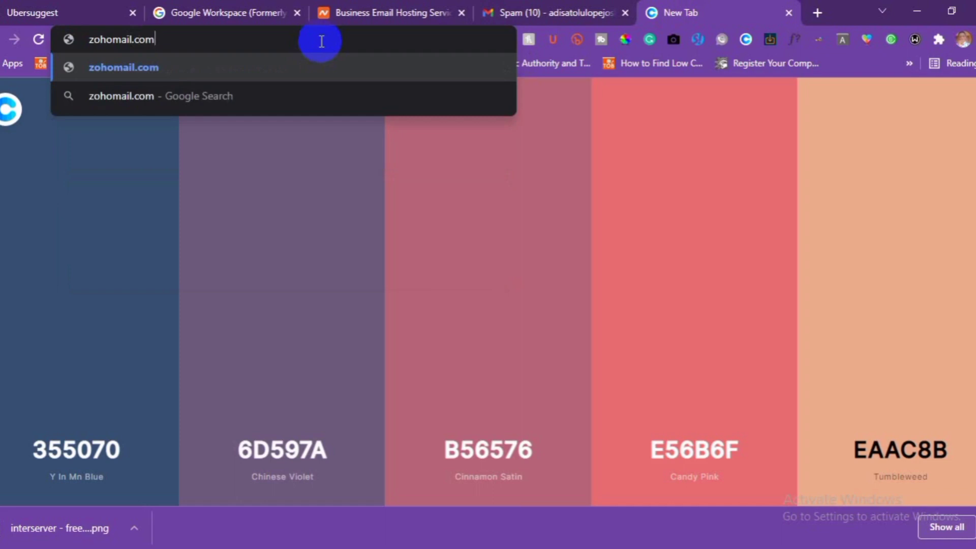
key("Return")
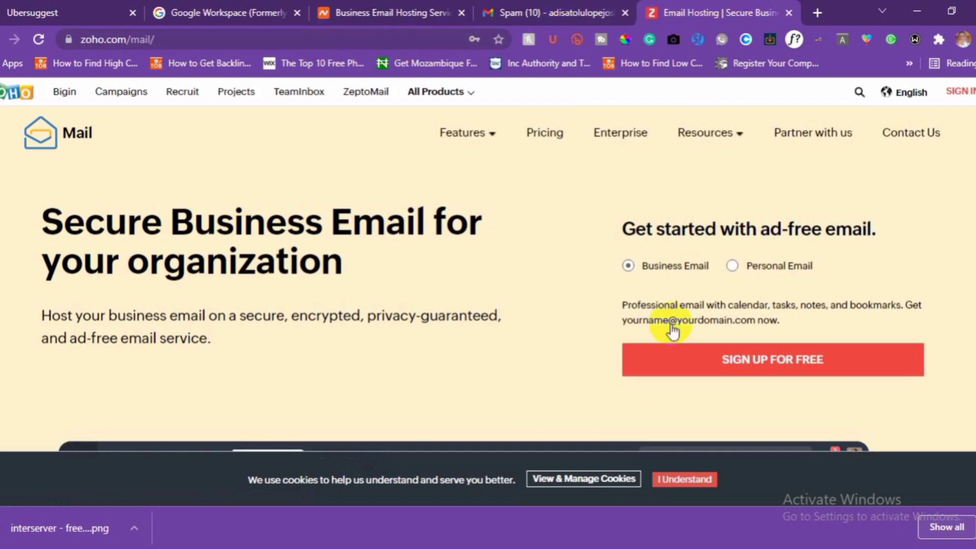
left_click(676, 480)
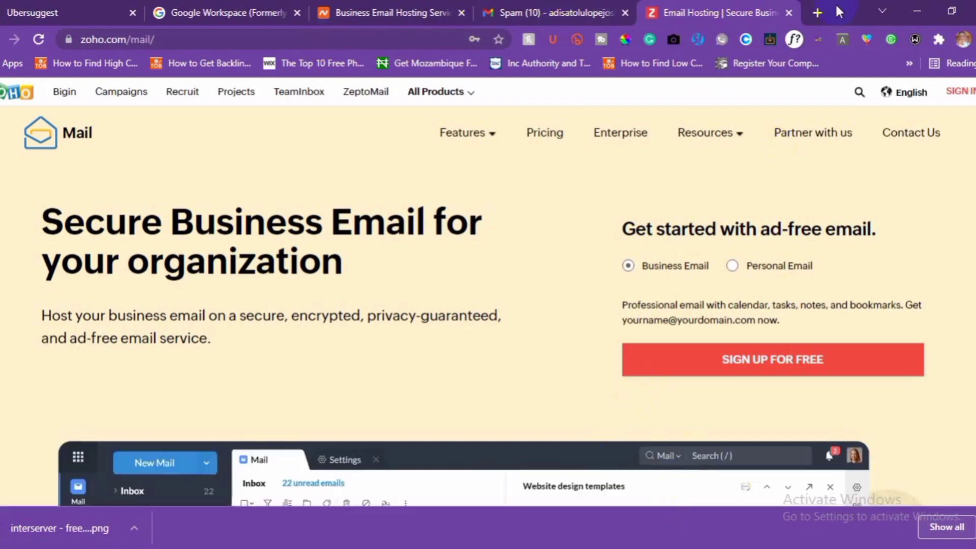
left_click(821, 16)
Step: Load youtube.com in the new tab
type("you")
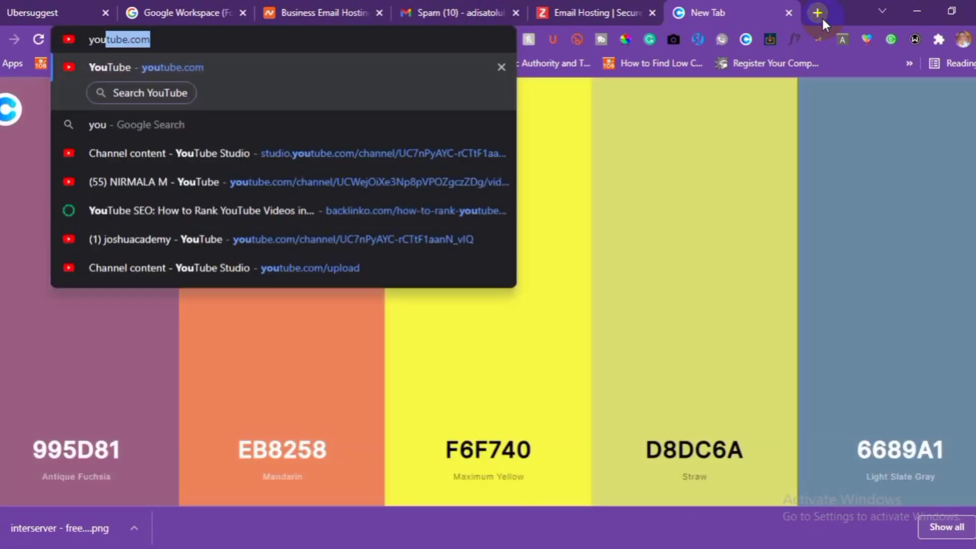
key("Return")
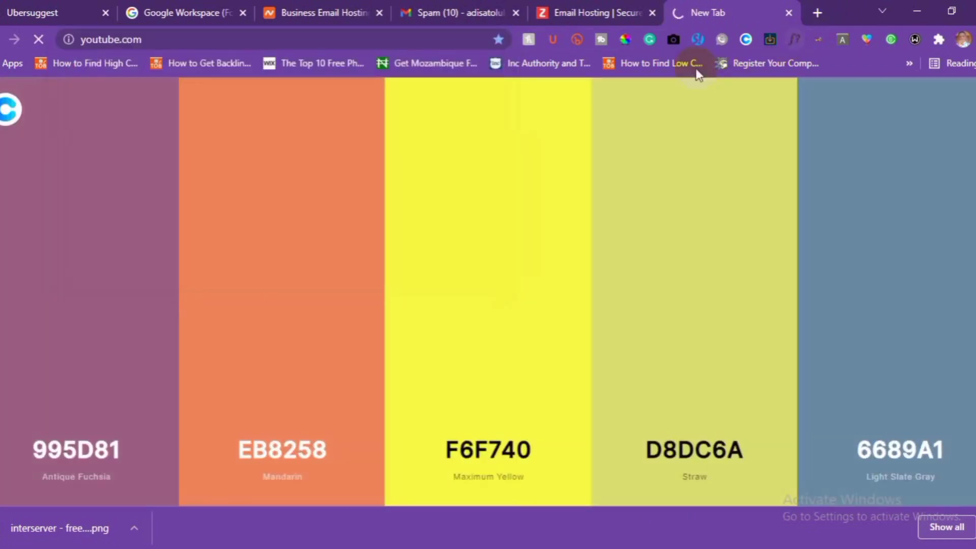
left_click(605, 2)
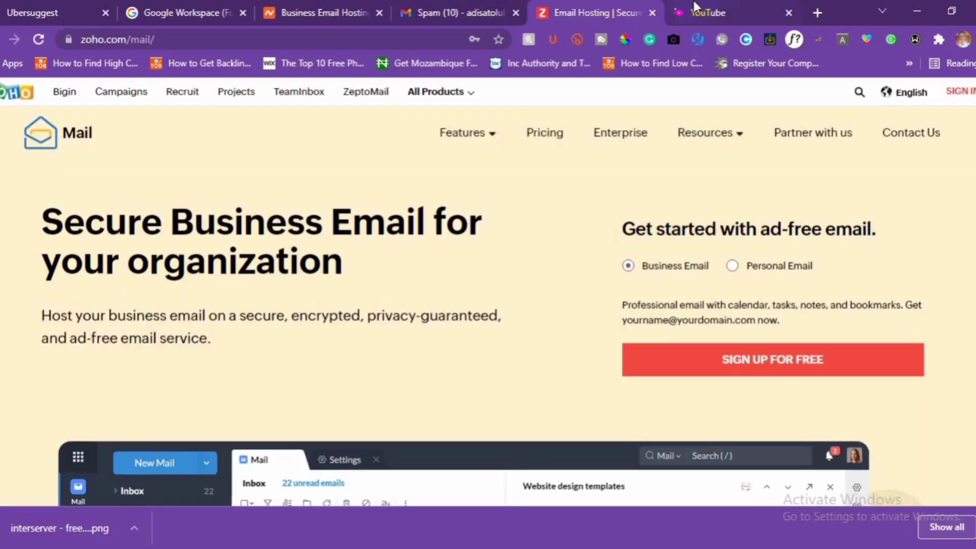
left_click(694, 6)
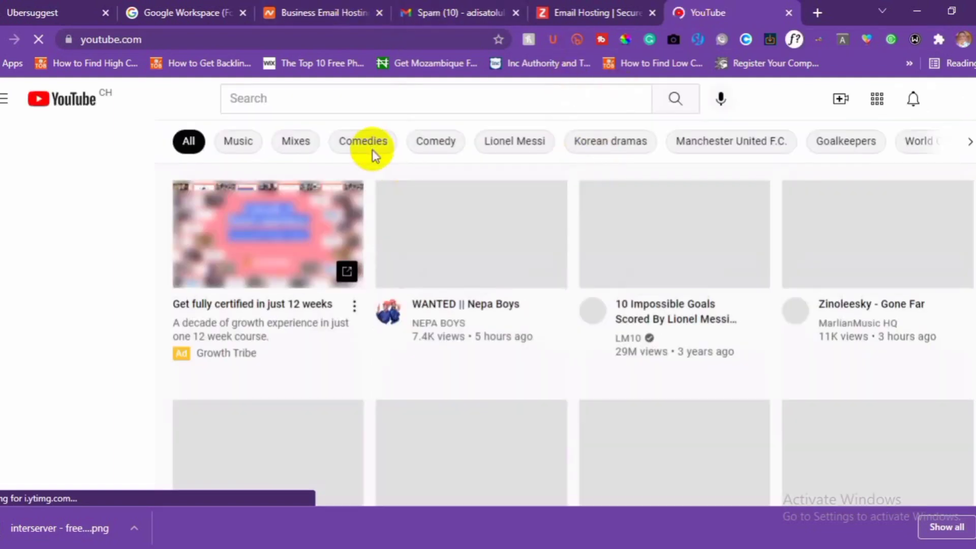
Step: Search YouTube for 'joshua' and open Your videos in YouTube Studio
left_click(391, 107)
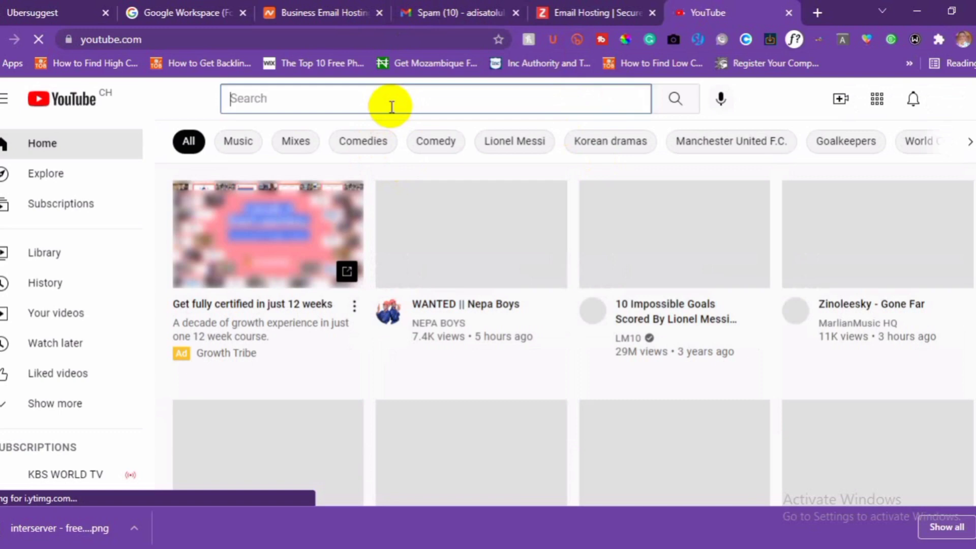
type("joshuia")
key("BackSpace")
key("BackSpace")
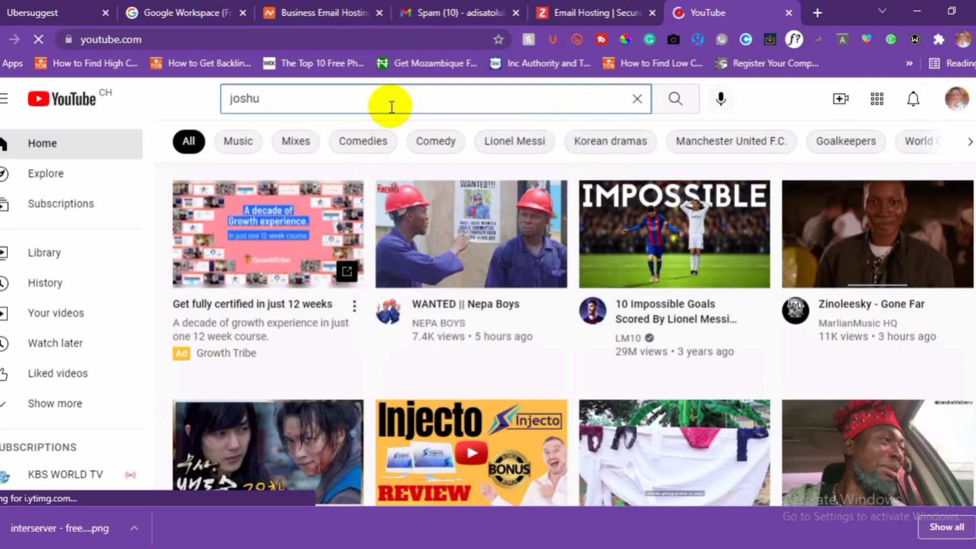
type("a")
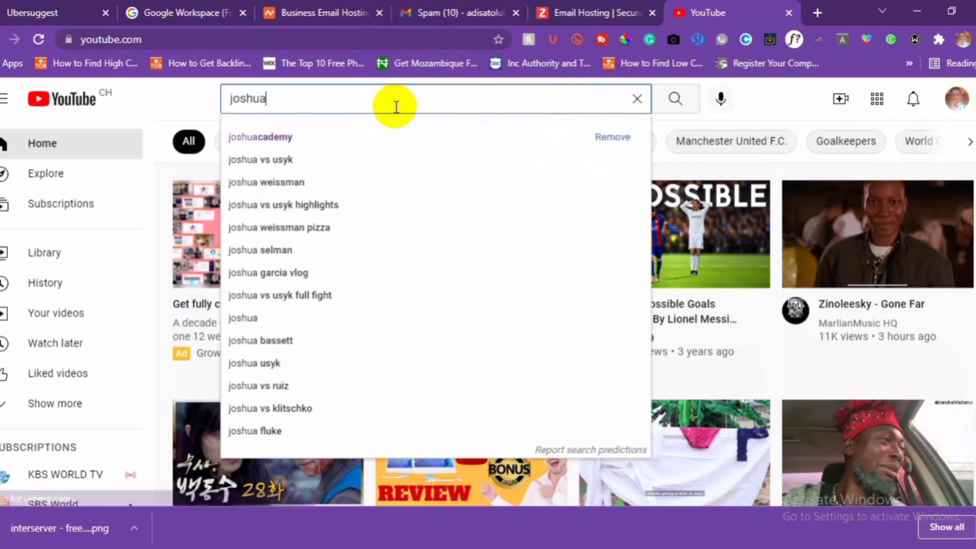
left_click(63, 319)
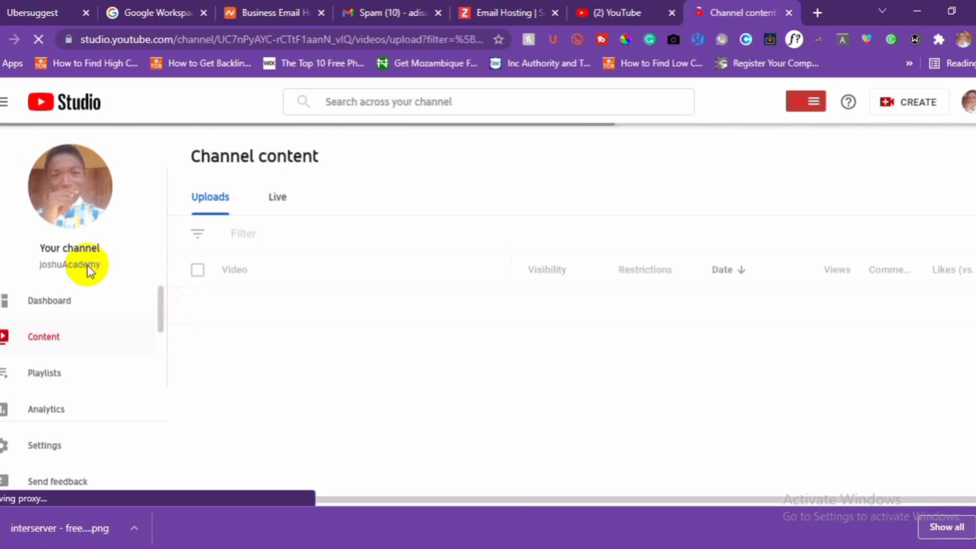
Step: Open the cheap domain video's details in a new tab
scroll(454, 264, "down", 4)
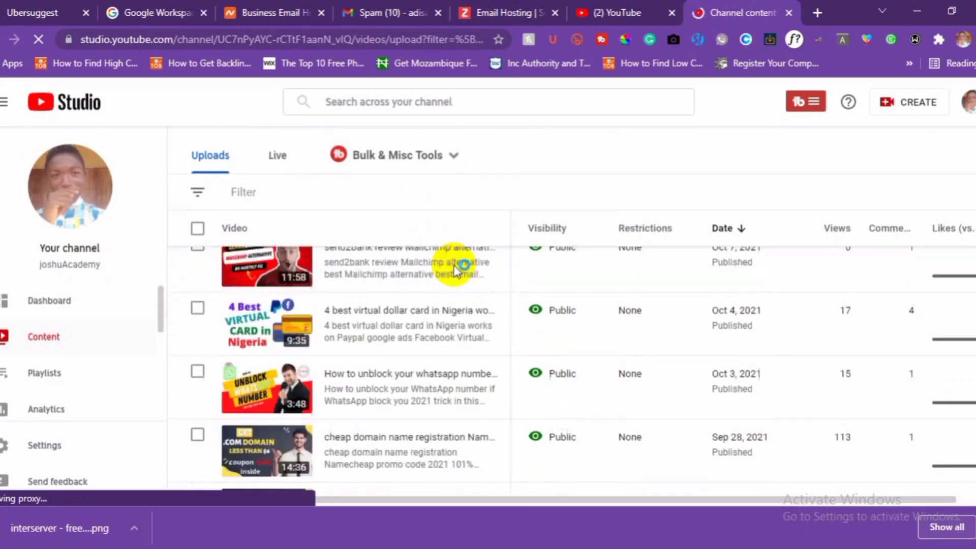
mouse_move(404, 373)
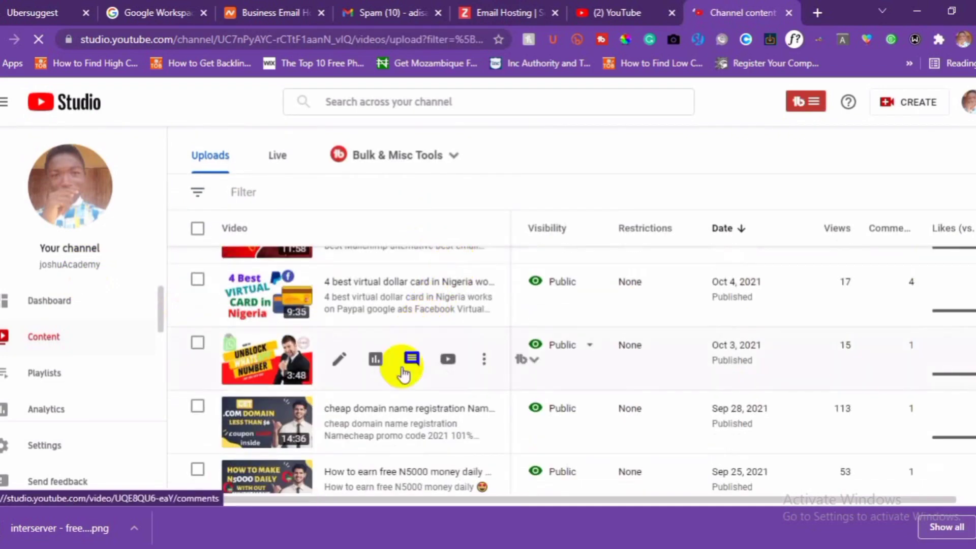
scroll(403, 373, "down", 2)
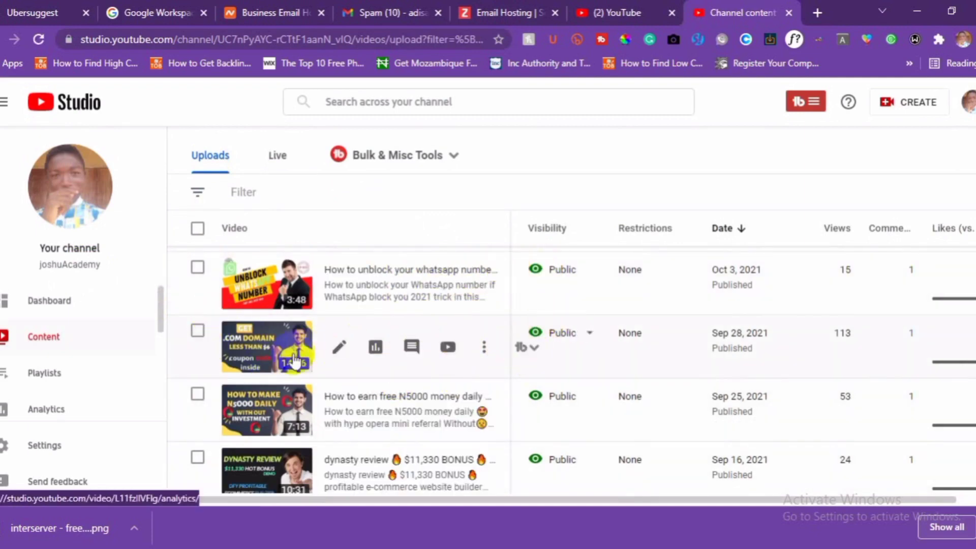
mouse_move(294, 358)
left_mouse_down()
mouse_move(300, 294)
mouse_move(288, 345)
left_mouse_up()
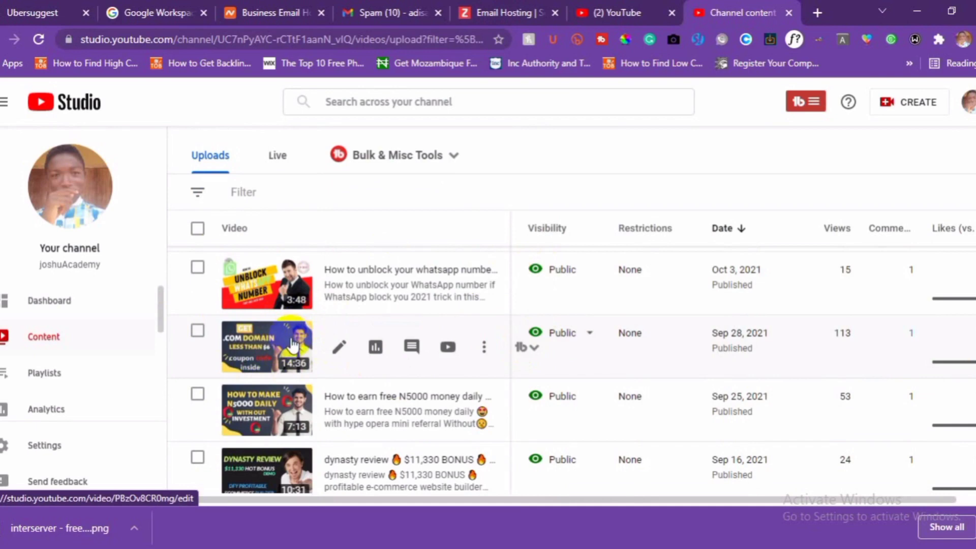
right_click(291, 337)
left_click(416, 24)
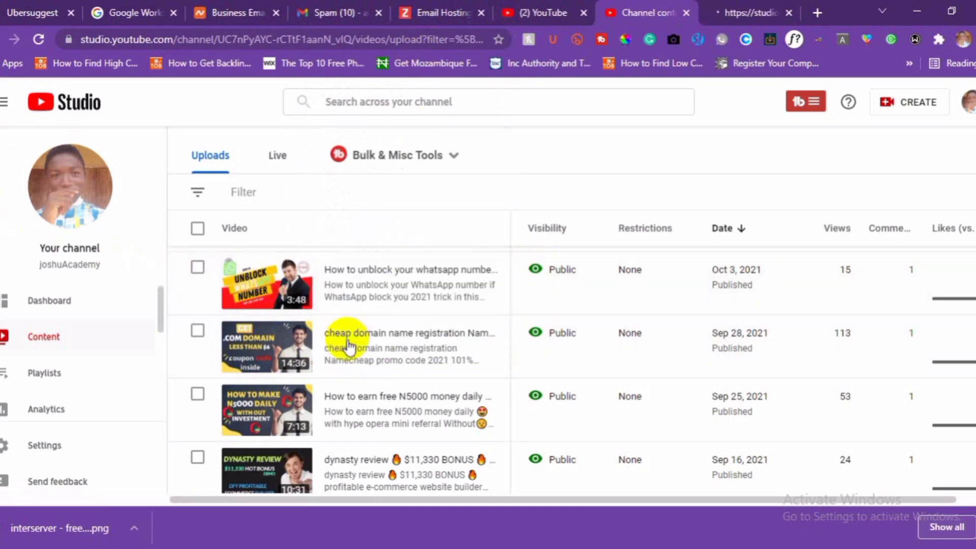
Step: Close the Video details and Channel content tabs, leaving youtube.com showing
scroll(345, 341, "up", 3)
scroll(350, 346, "up", 2)
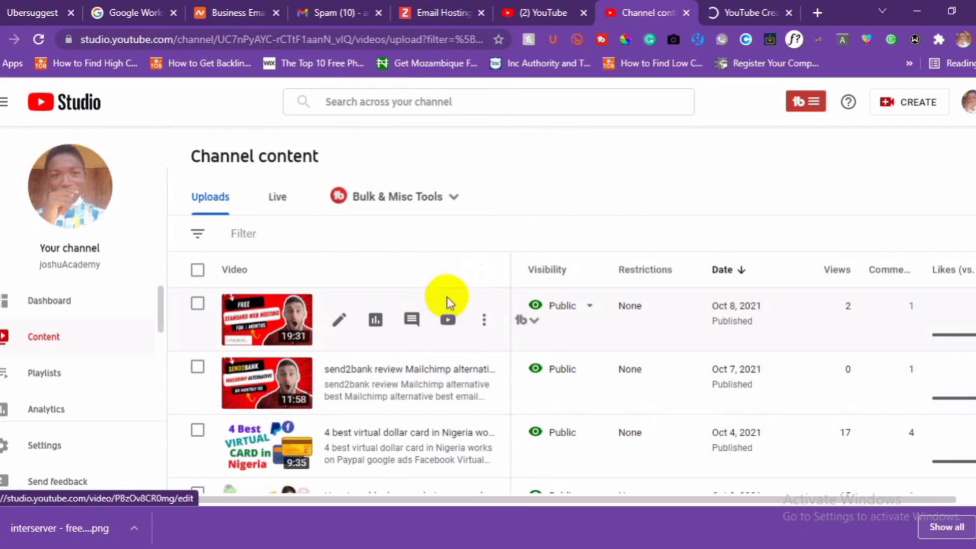
left_click(721, 20)
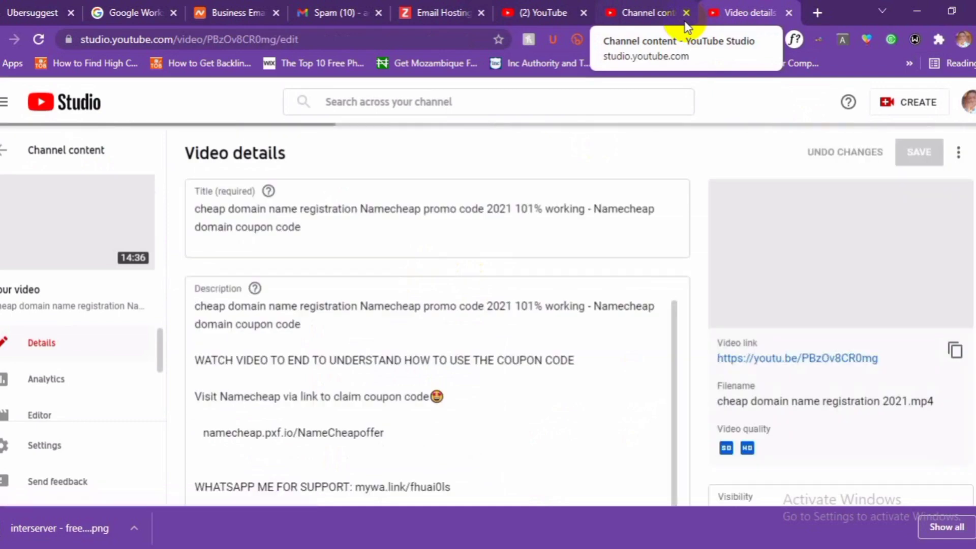
left_click(788, 11)
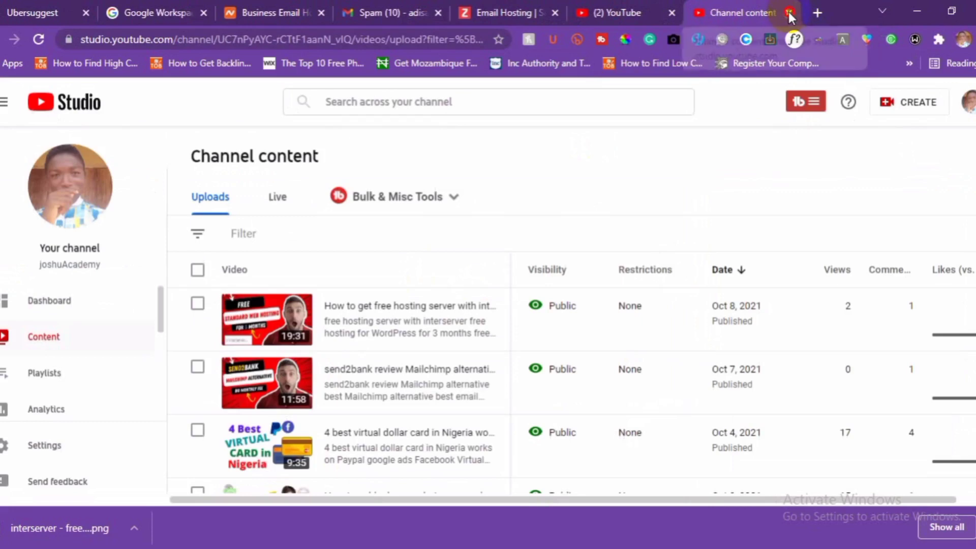
left_click(788, 11)
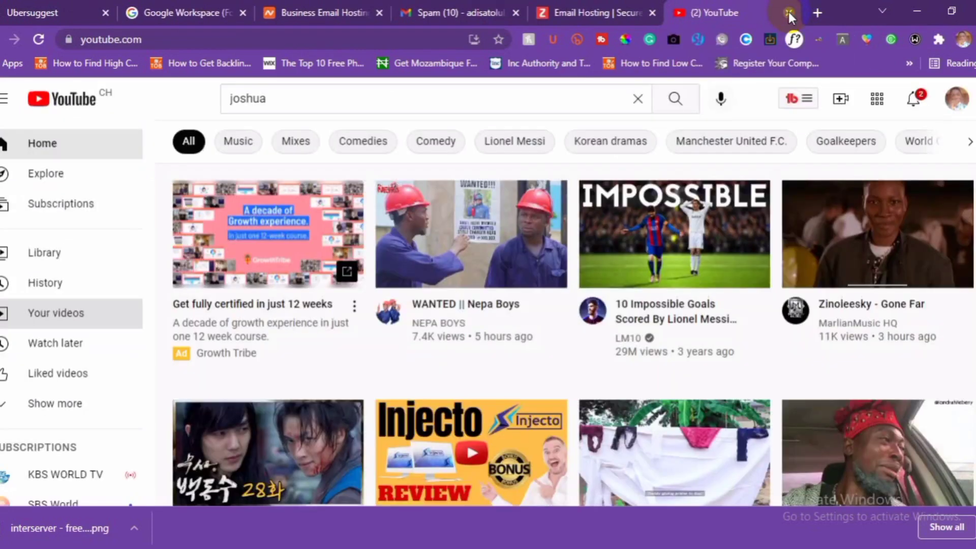
Step: Close YouTube and use SIGN UP FOR FREE on Zoho Mail to reach the pricing page
left_click(788, 11)
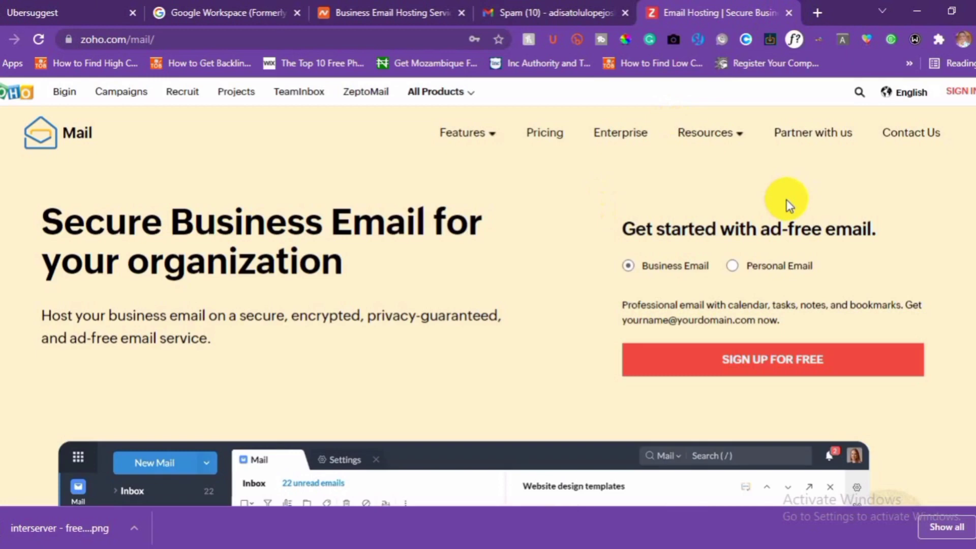
scroll(724, 272, "down", 3)
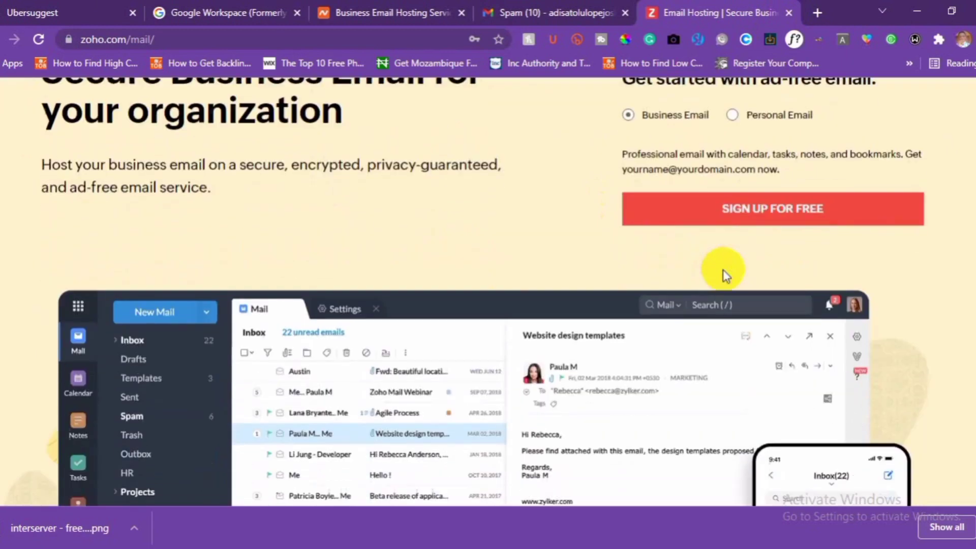
left_click(864, 232)
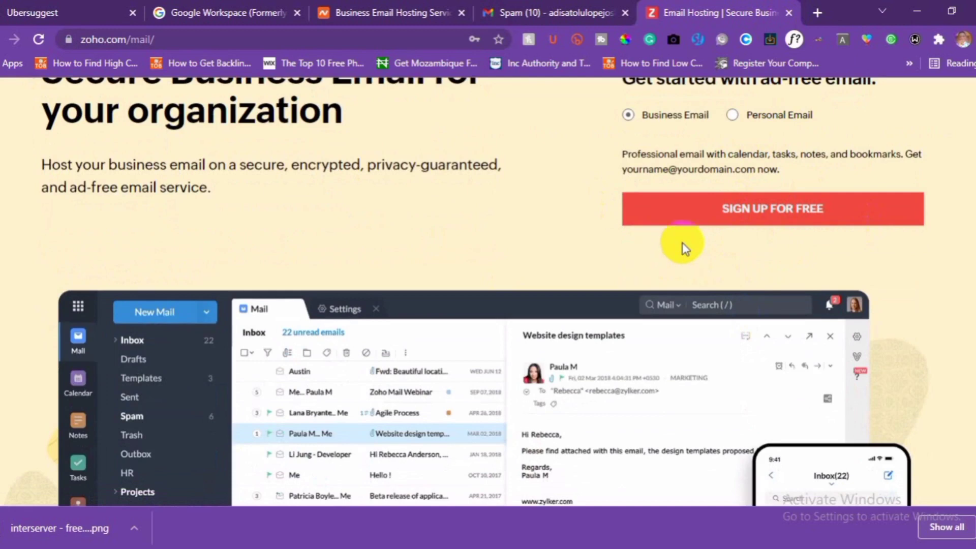
left_click(770, 219)
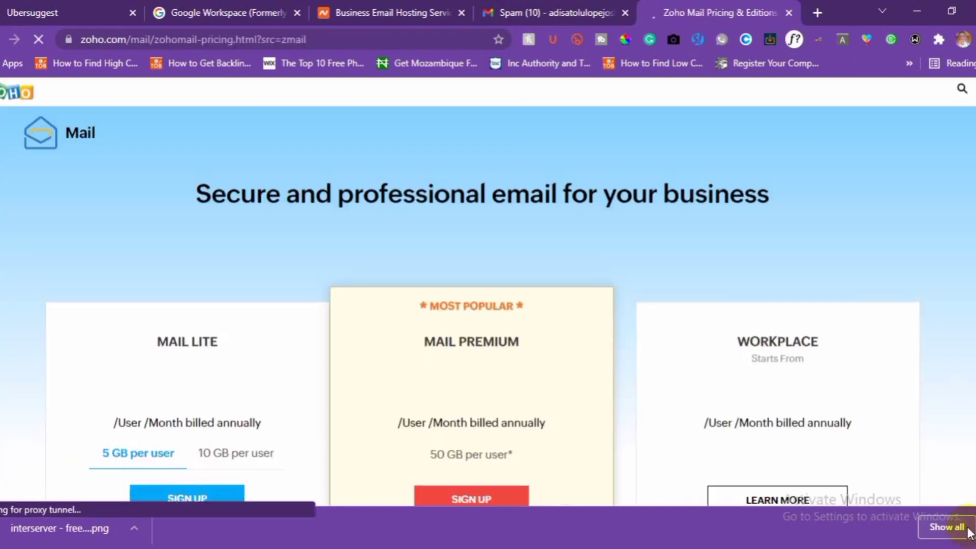
scroll(448, 277, "down", 3)
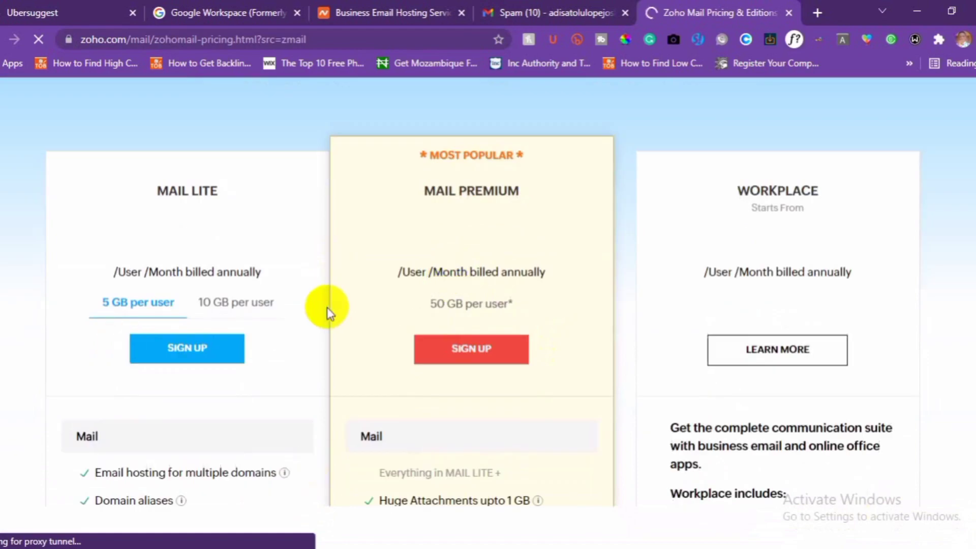
scroll(376, 299, "down", 2)
scroll(383, 297, "down", 3)
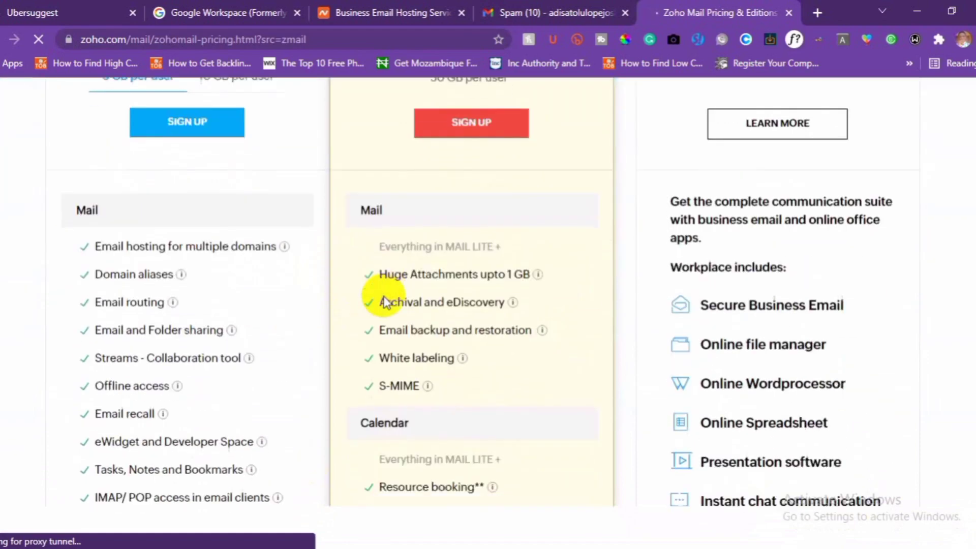
mouse_move(387, 304)
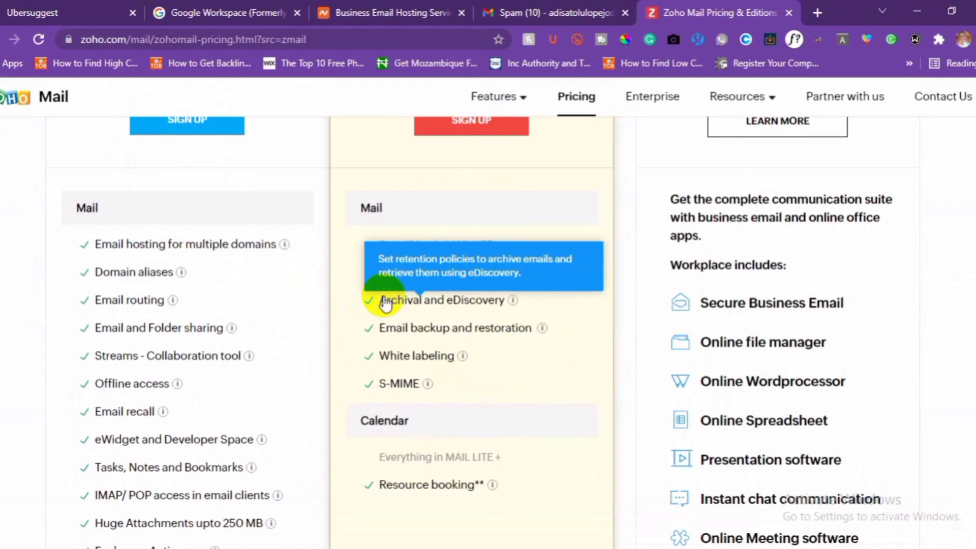
scroll(387, 304, "down", 12)
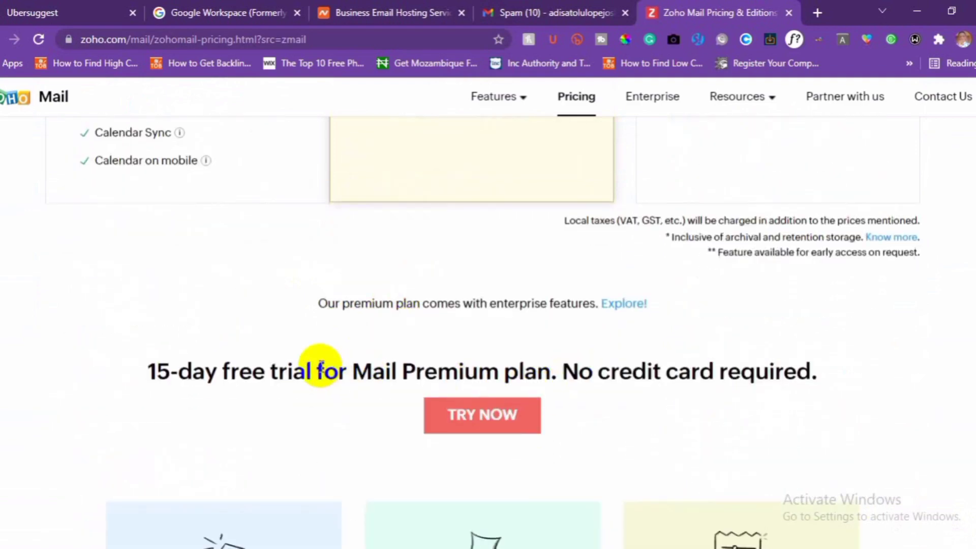
scroll(320, 361, "up", 10)
scroll(356, 330, "up", 8)
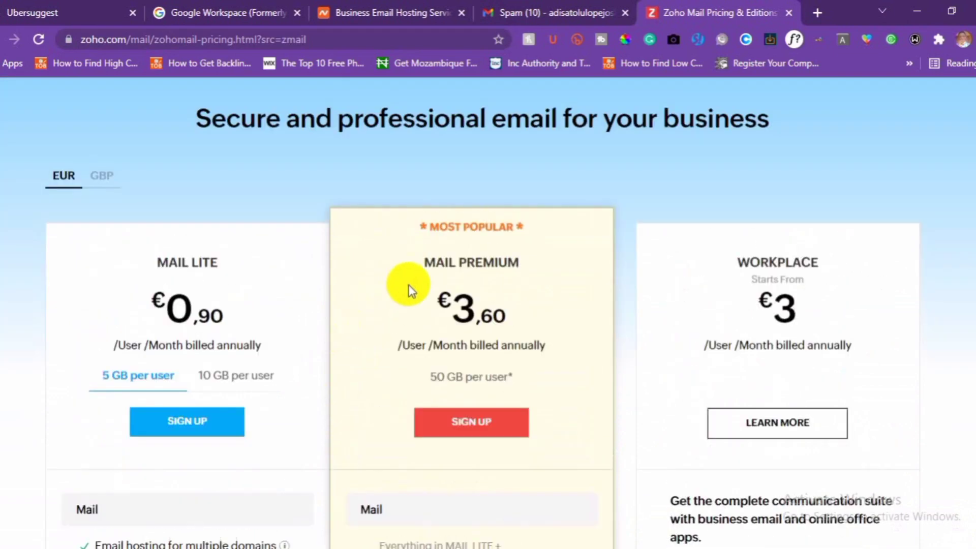
scroll(300, 282, "up", 2)
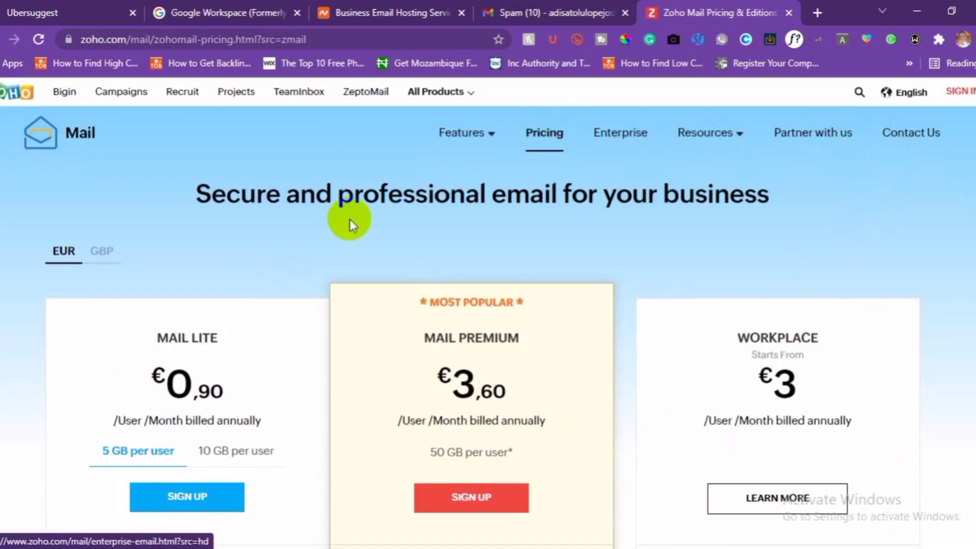
scroll(356, 223, "down", 6)
scroll(452, 287, "down", 10)
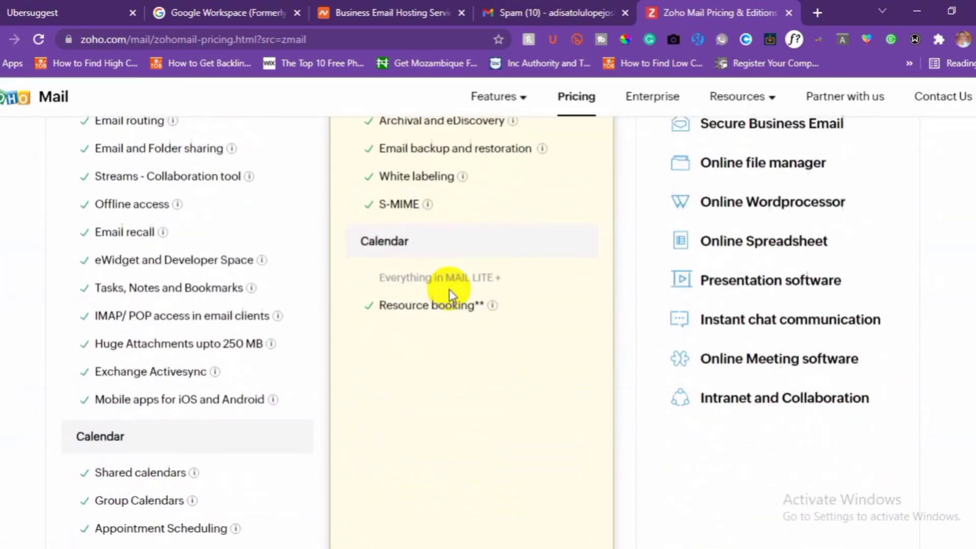
scroll(450, 291, "down", 4)
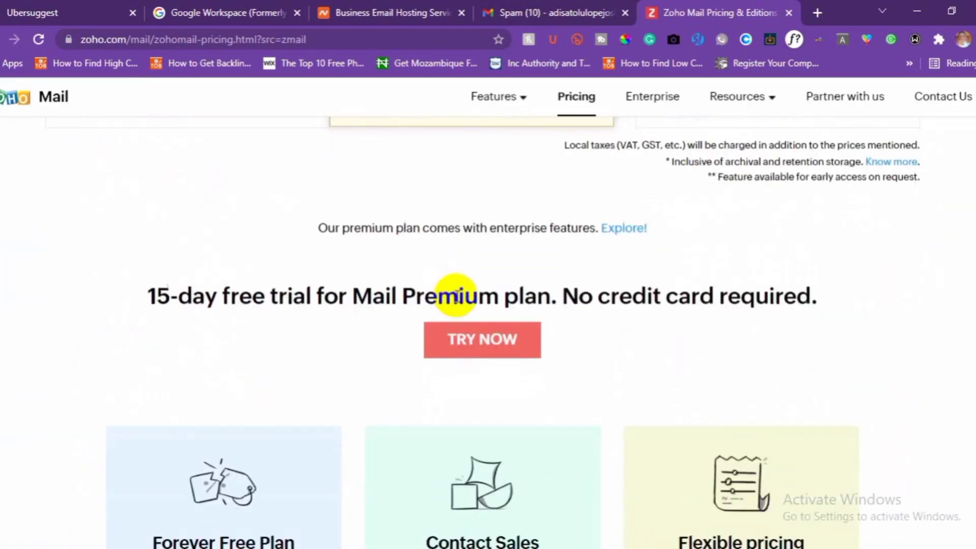
scroll(513, 292, "down", 5)
scroll(477, 307, "down", 4)
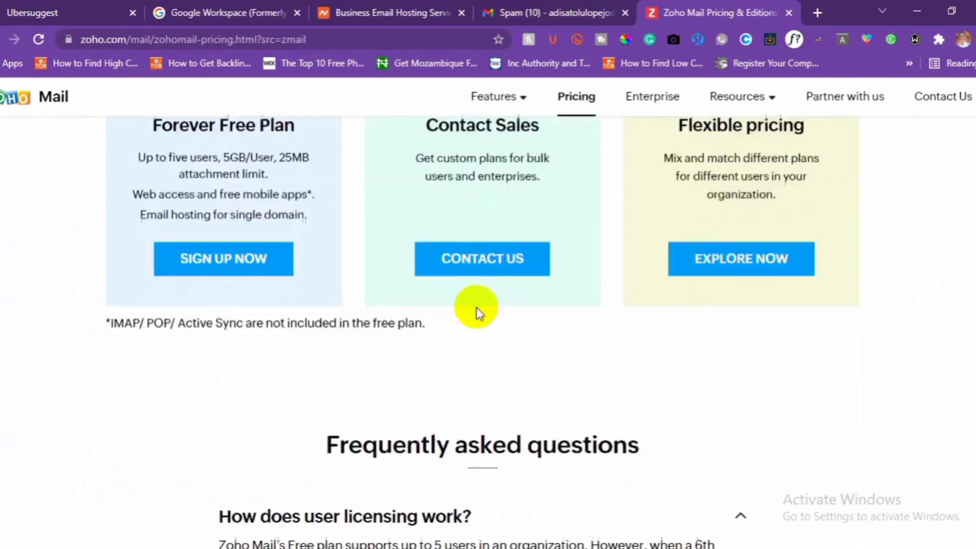
scroll(305, 280, "up", 3)
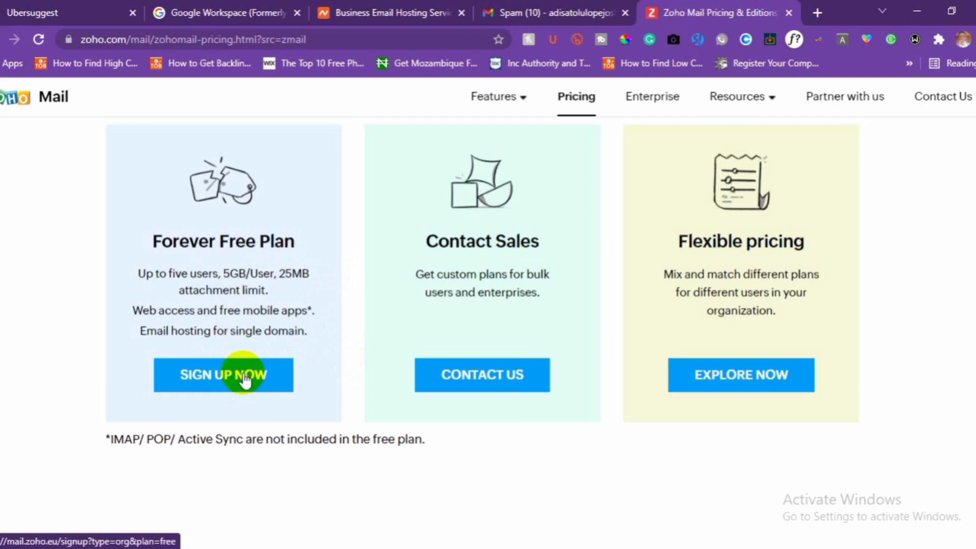
scroll(320, 280, "up", 5)
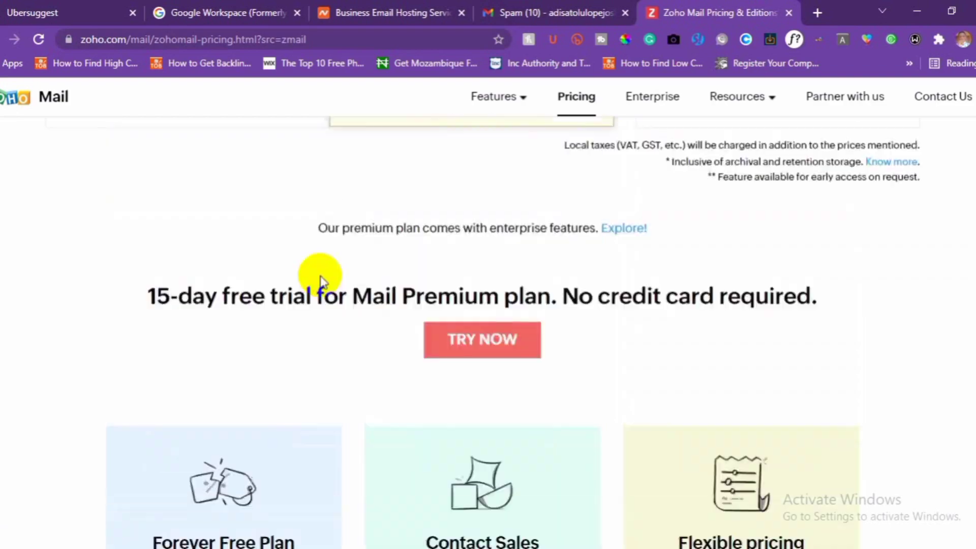
scroll(320, 280, "up", 13)
scroll(355, 325, "down", 5)
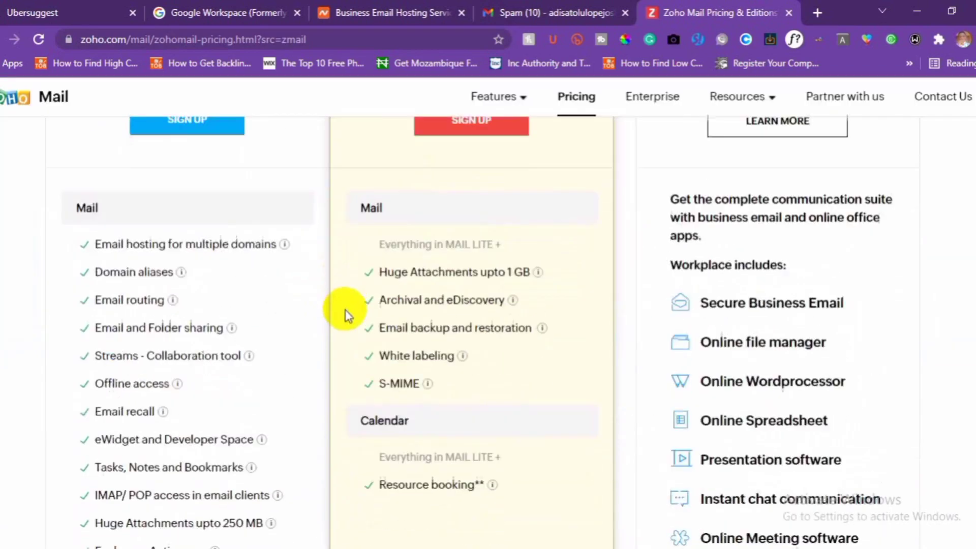
scroll(346, 315, "down", 15)
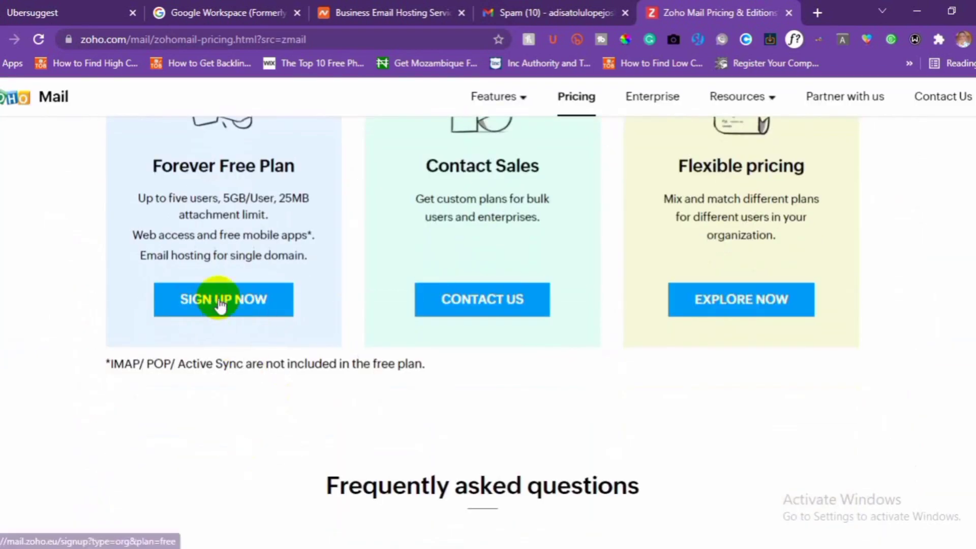
Step: Choose the Forever Free Plan and close the Google Workspace, Namecheap and Ubersuggest tabs
left_click(221, 300)
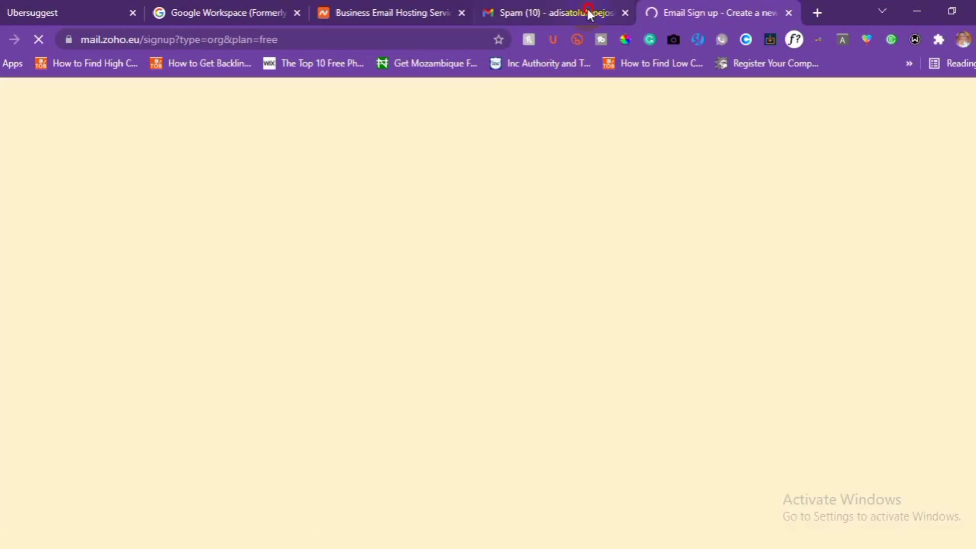
left_click(609, 17)
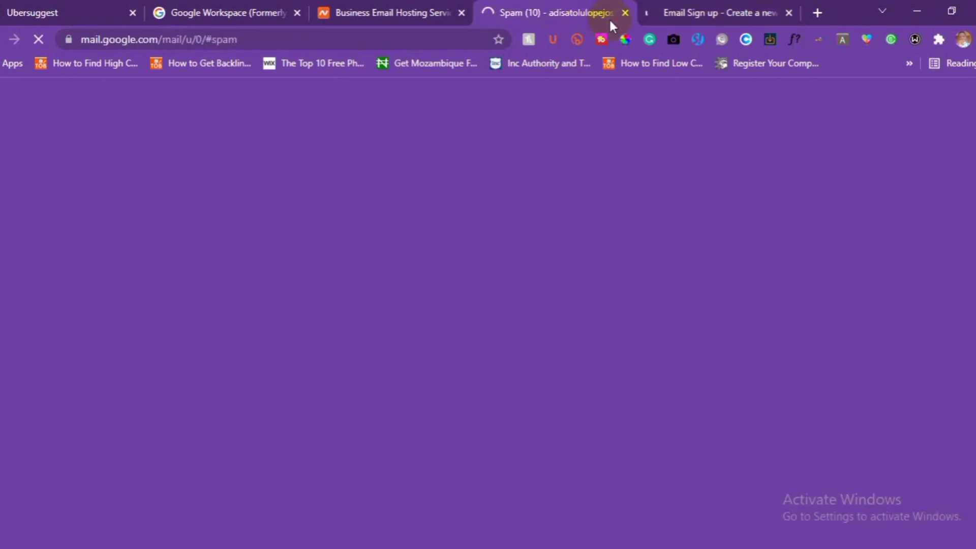
left_click(301, 13)
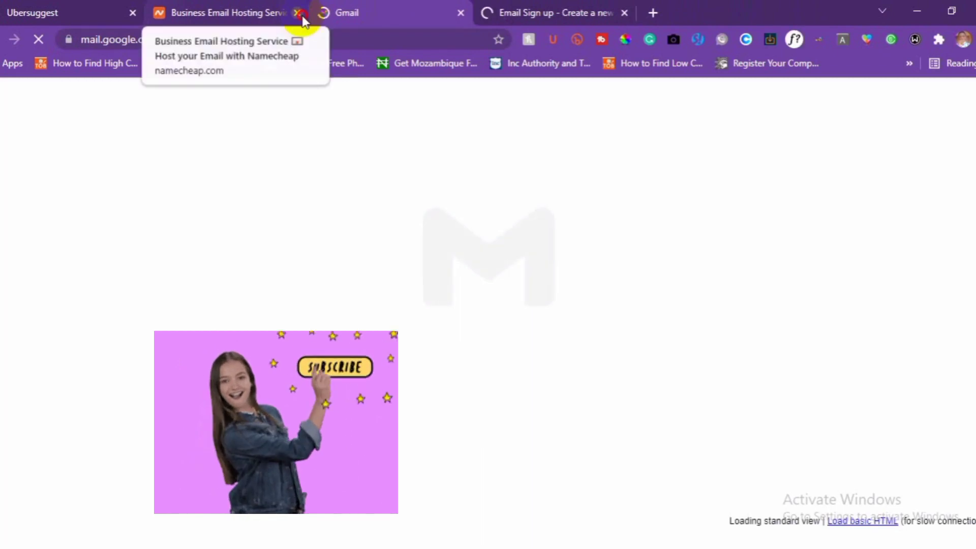
left_click(301, 13)
left_click(339, 11)
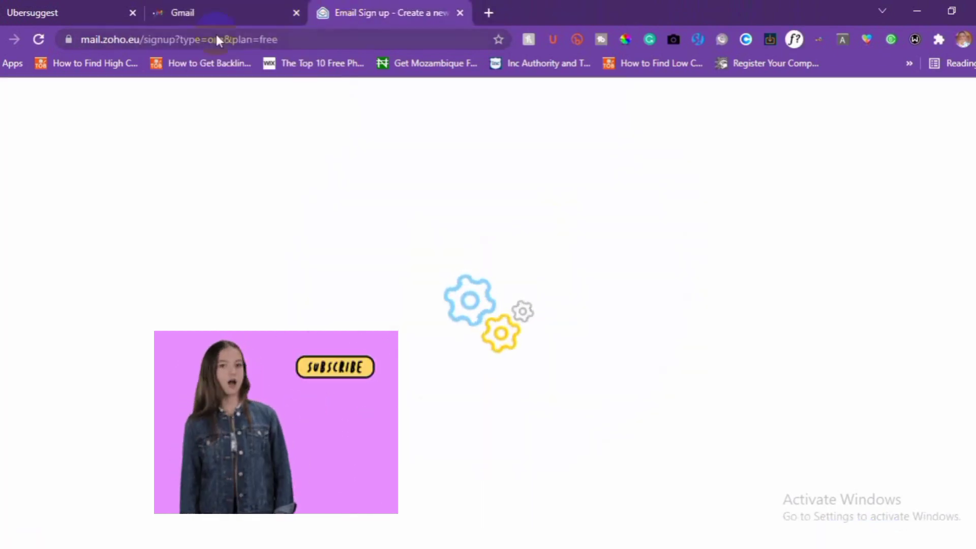
left_click(132, 13)
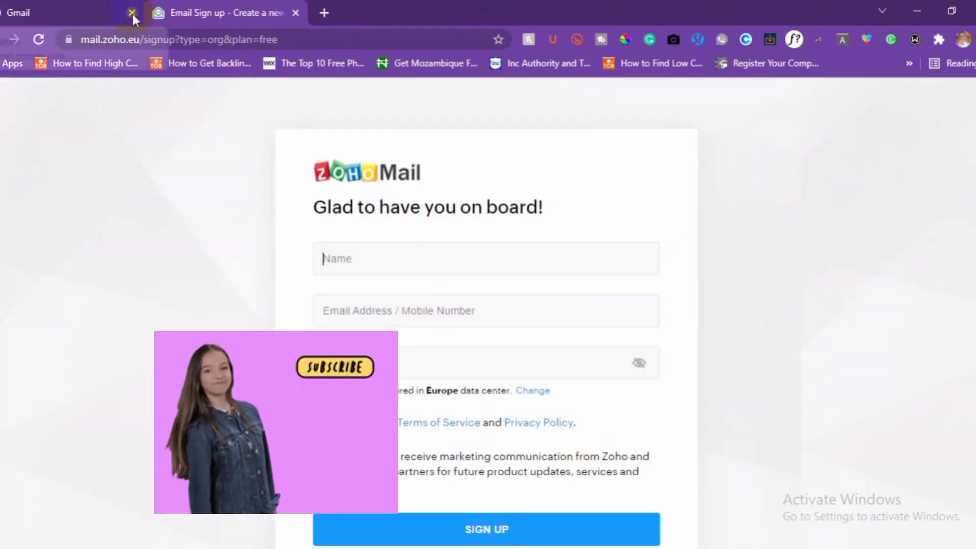
Step: Fill in the name and replace the e-mail with a different contact address
left_click(407, 261)
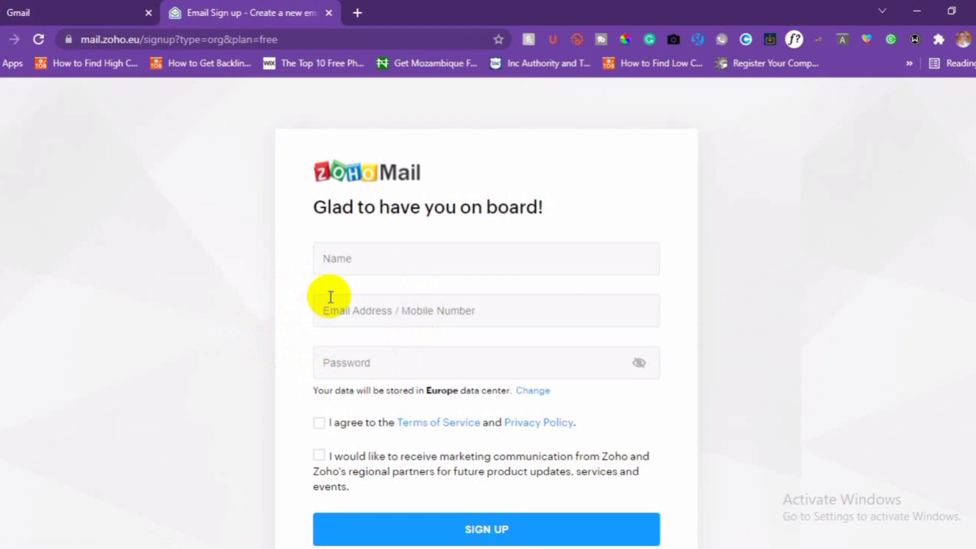
type("Tolulope Joshua")
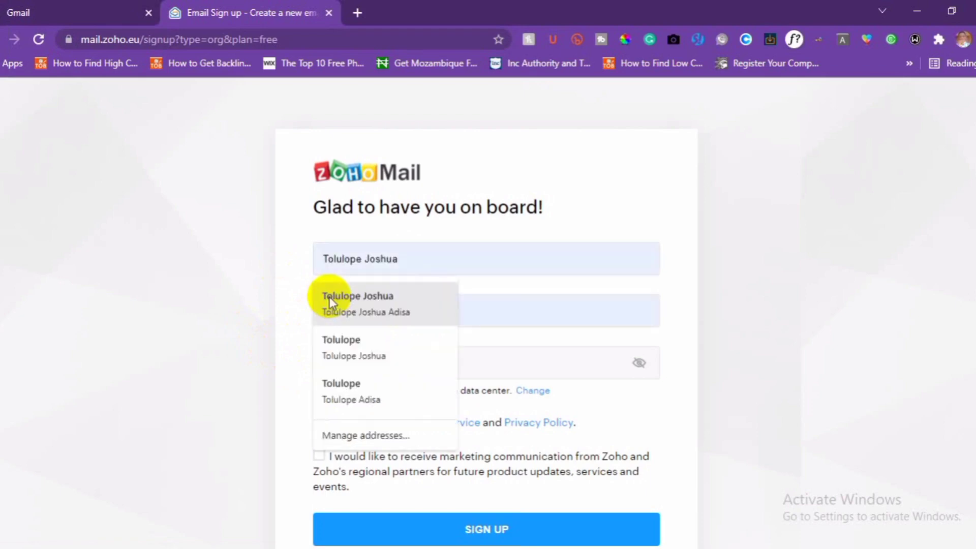
left_click(330, 297)
left_click_drag(463, 311, 521, 319)
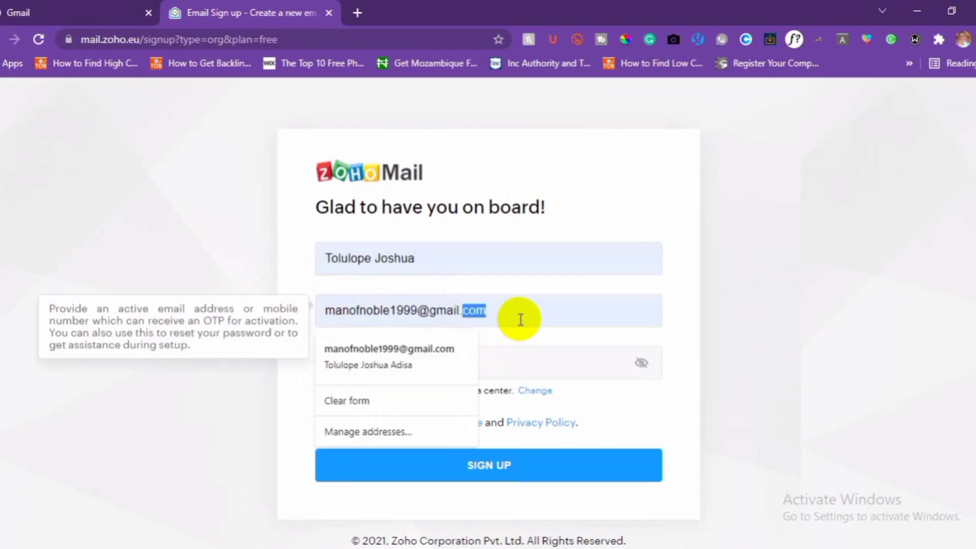
key("ctrl+a")
key("BackSpace")
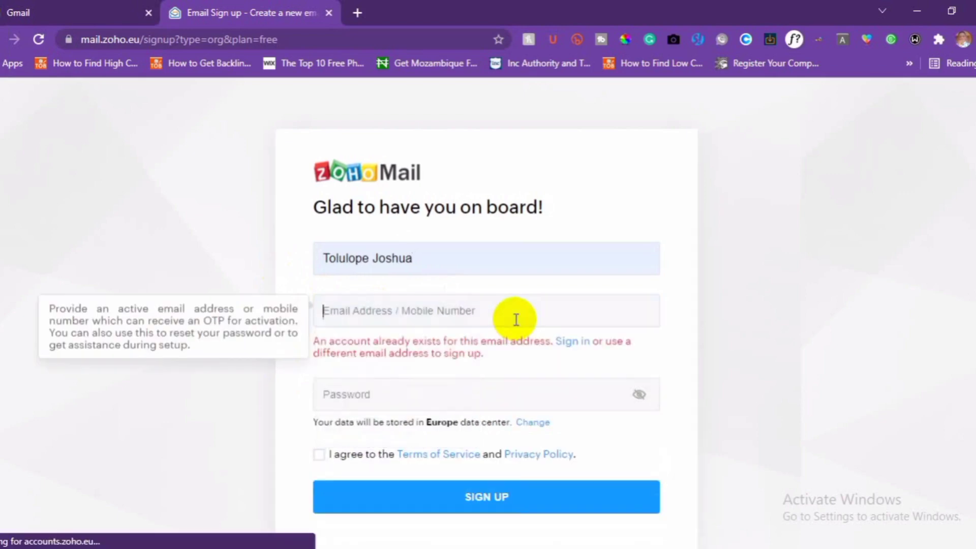
type("co")
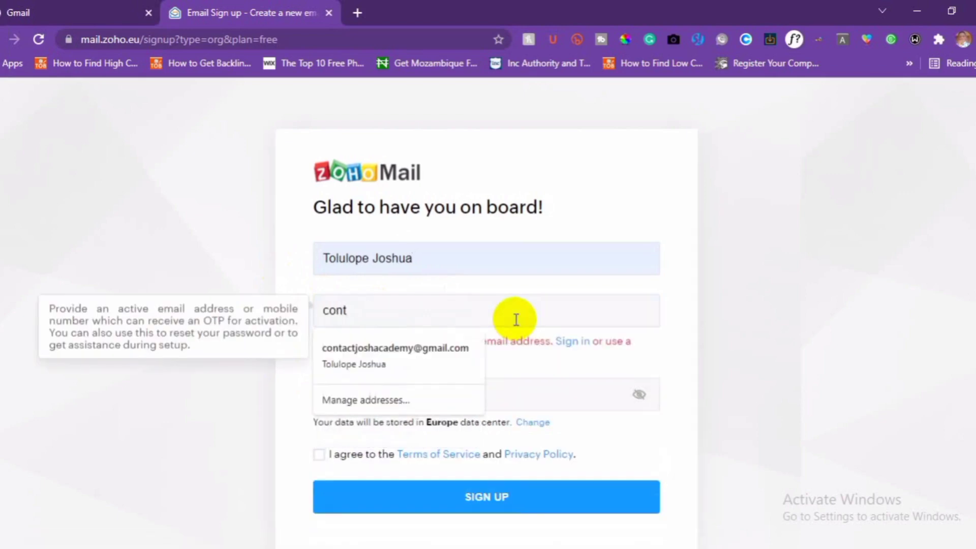
type("nt")
left_click(431, 365)
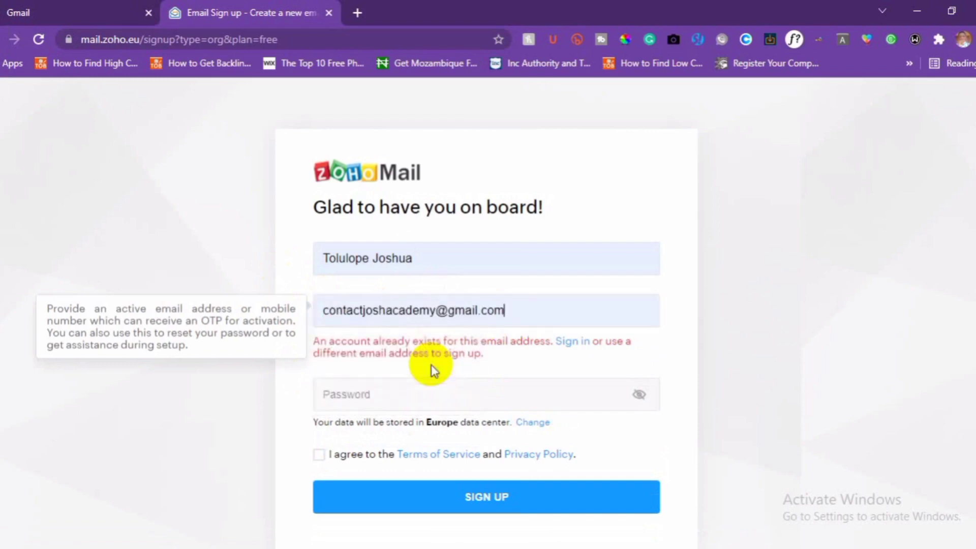
Step: Enter a strong account password, accept the Terms of Service and submit the sign-up
left_click(419, 403)
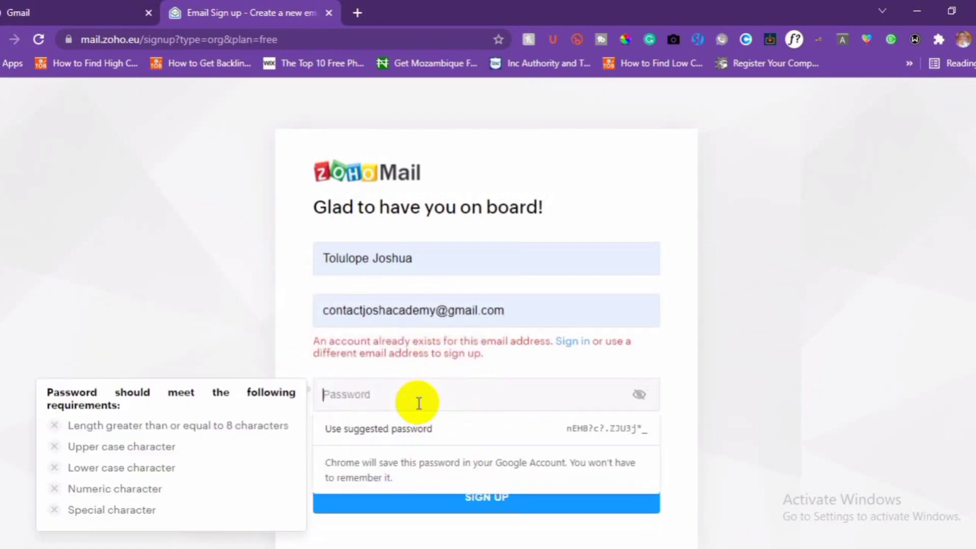
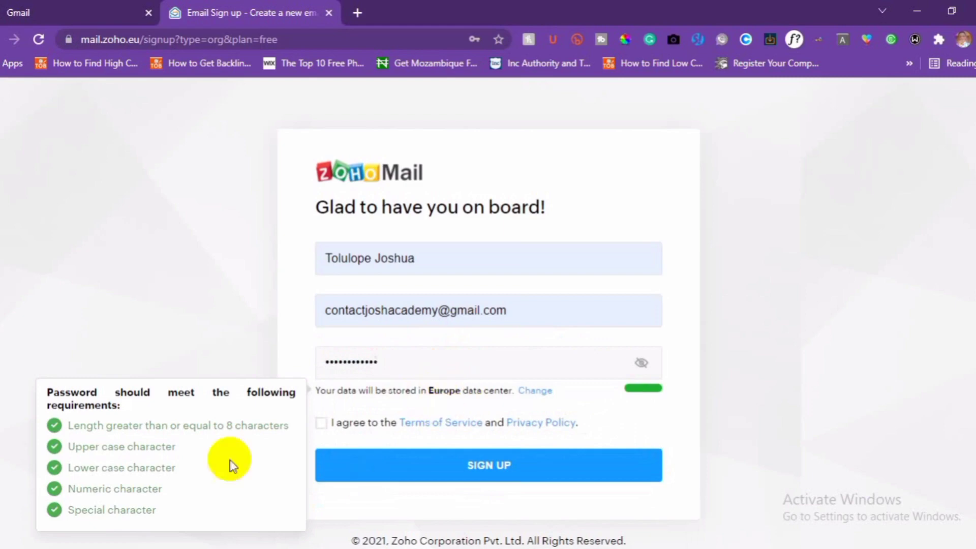
left_click(322, 424)
left_click(517, 467)
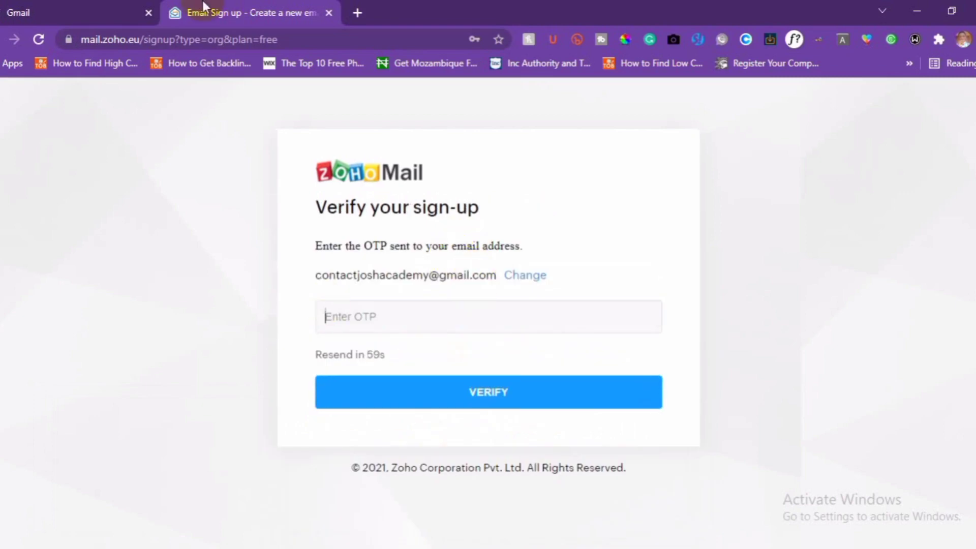
Step: Reopen Gmail in a fresh tab after its loading error, closing the broken tab
left_click(44, 5)
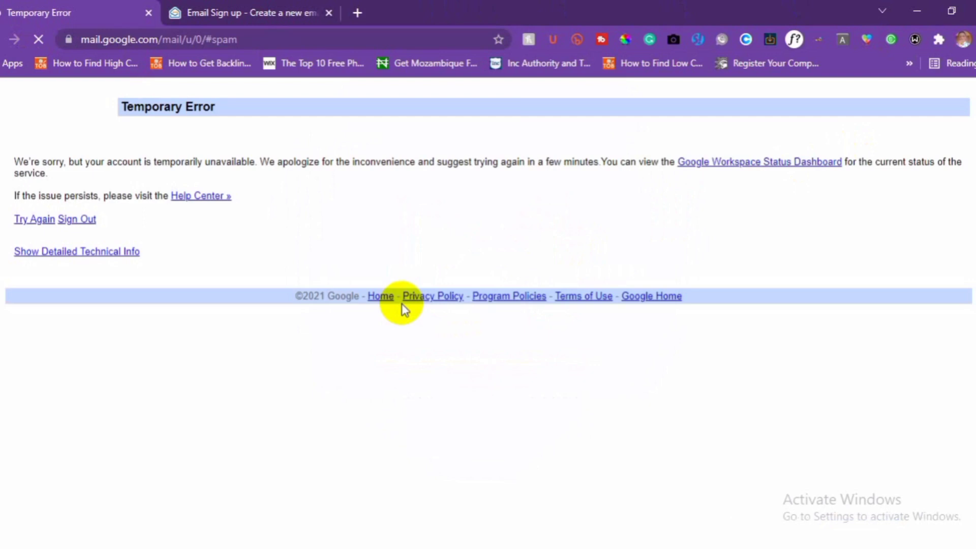
left_click(33, 36)
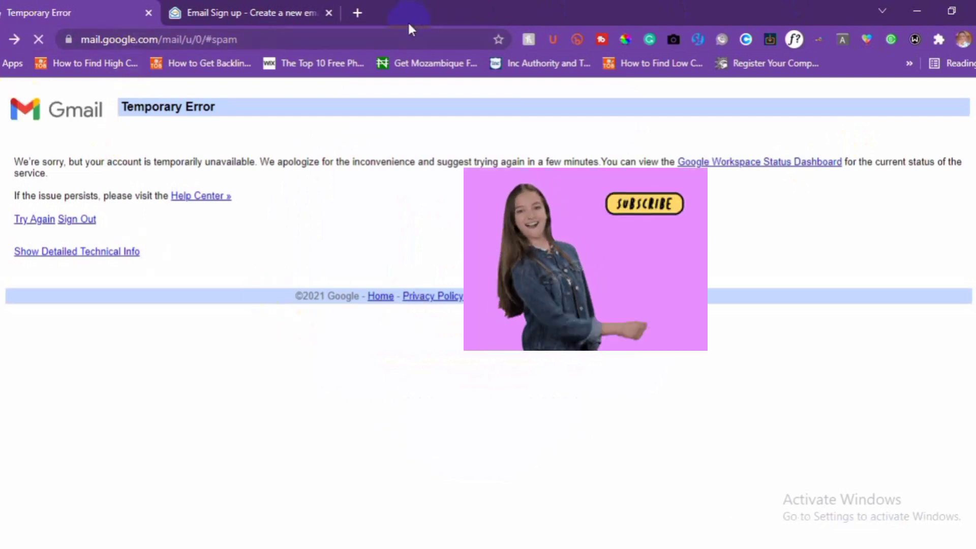
left_click(357, 12)
type("gma")
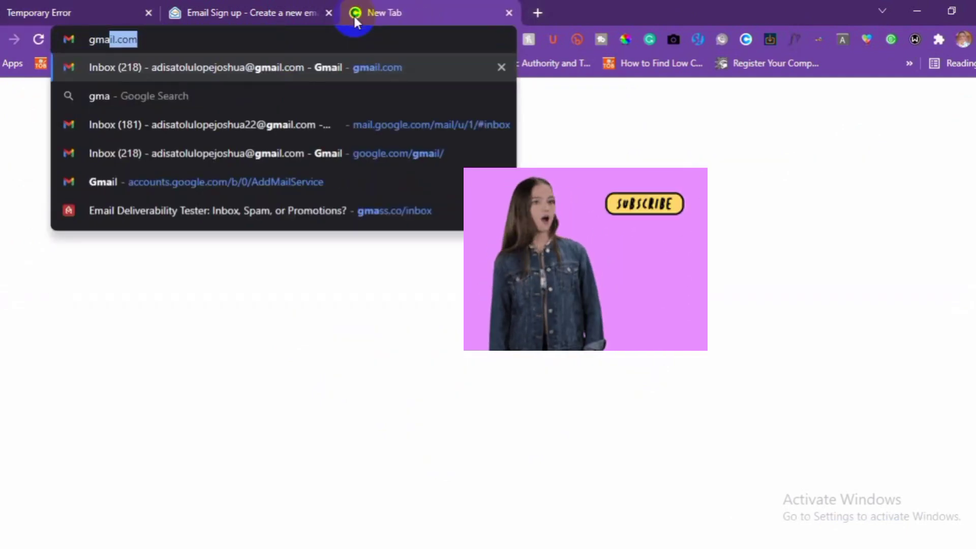
key("Return")
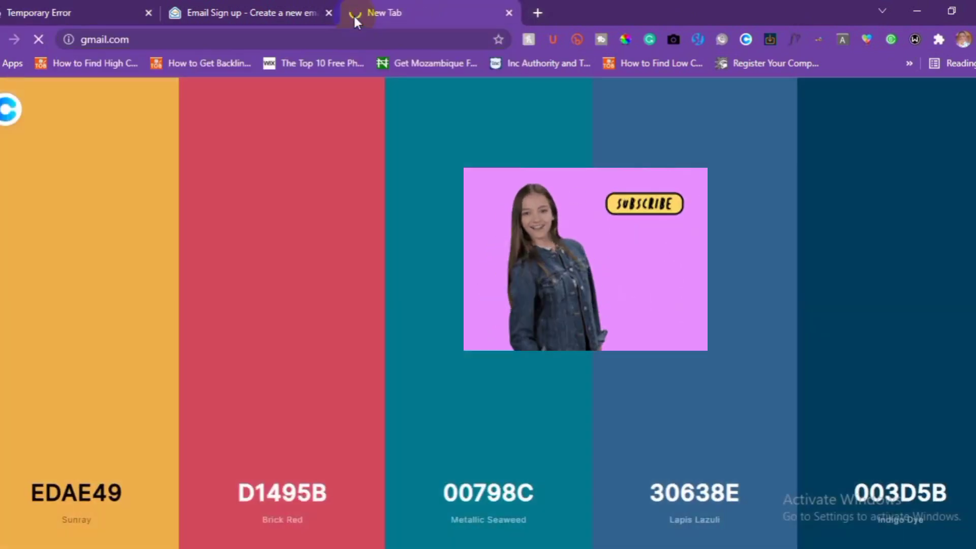
left_click(147, 13)
left_click(80, 11)
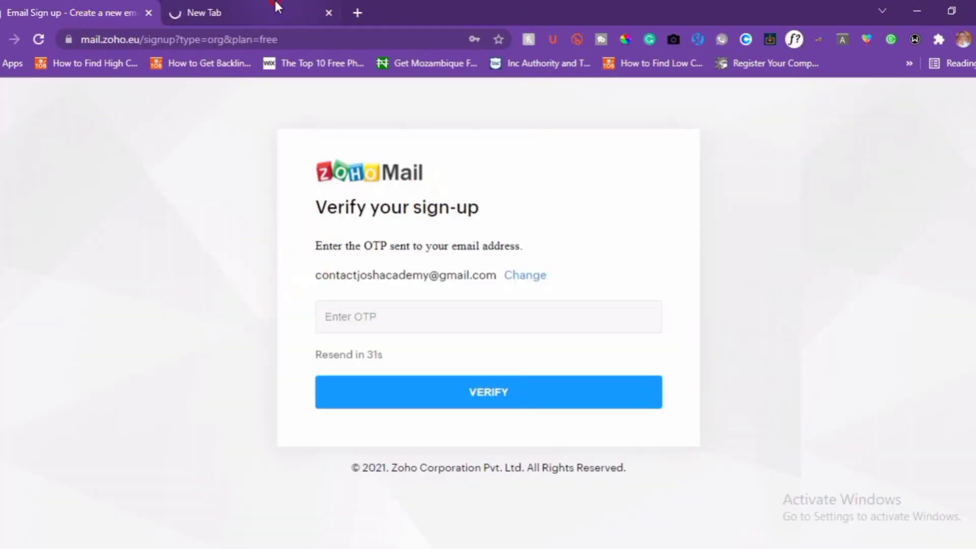
left_click(273, 2)
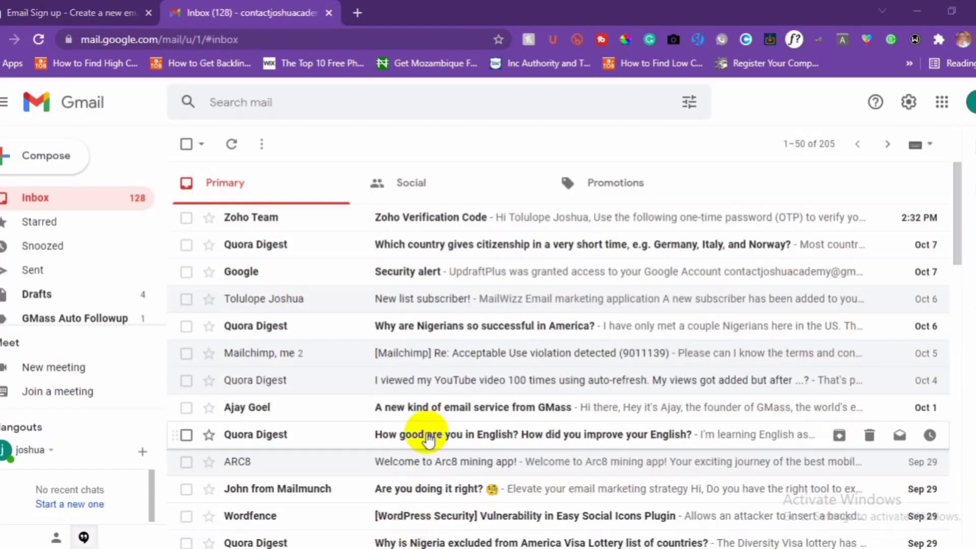
Step: Copy the OTP from Zoho's verification e-mail and paste it into the Zoho verification field
left_click(435, 217)
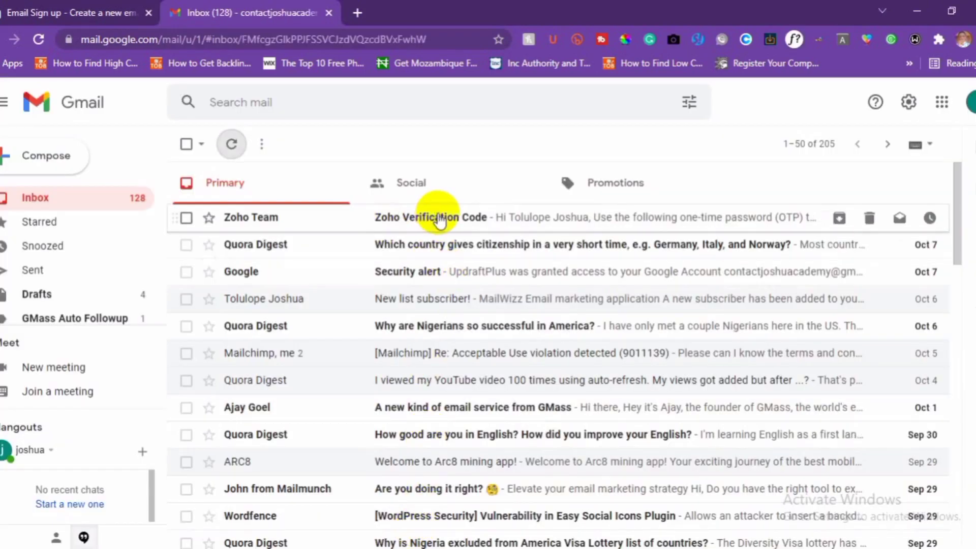
scroll(294, 355, "down", 3)
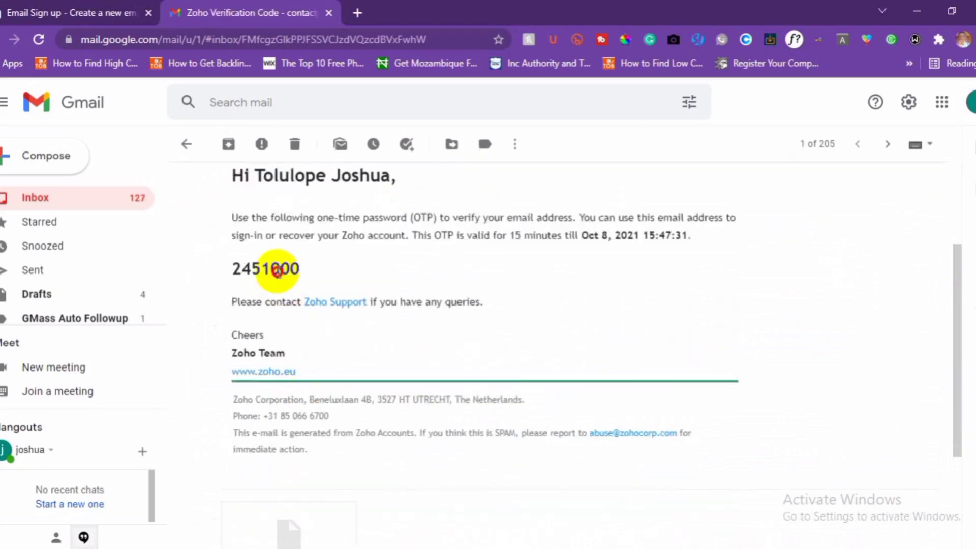
double_click(275, 269)
left_click(278, 273)
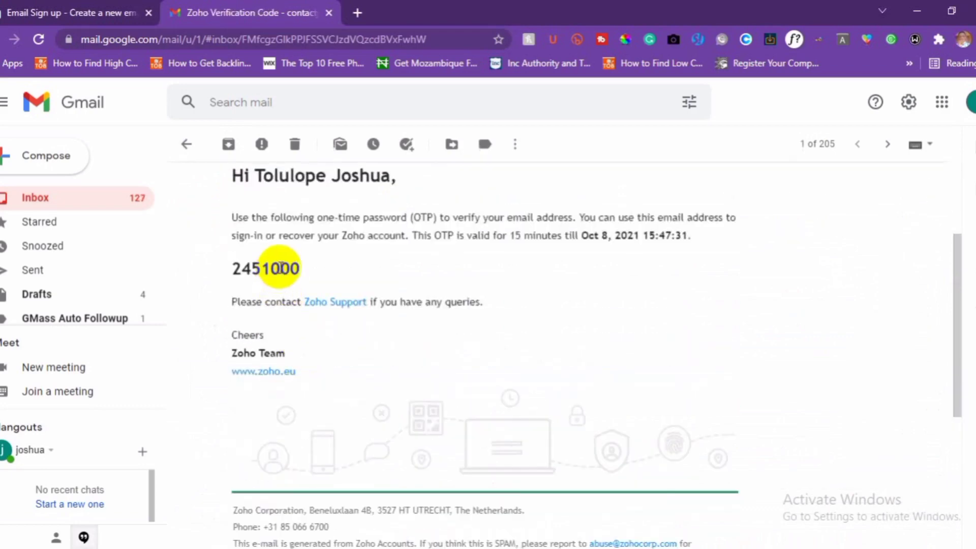
double_click(279, 268)
right_click(283, 268)
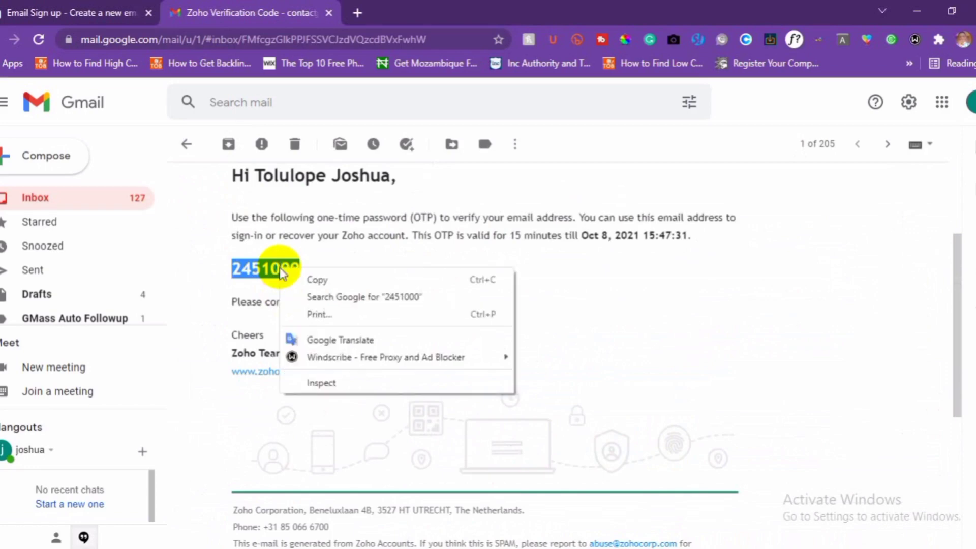
left_click(305, 278)
left_click(135, 12)
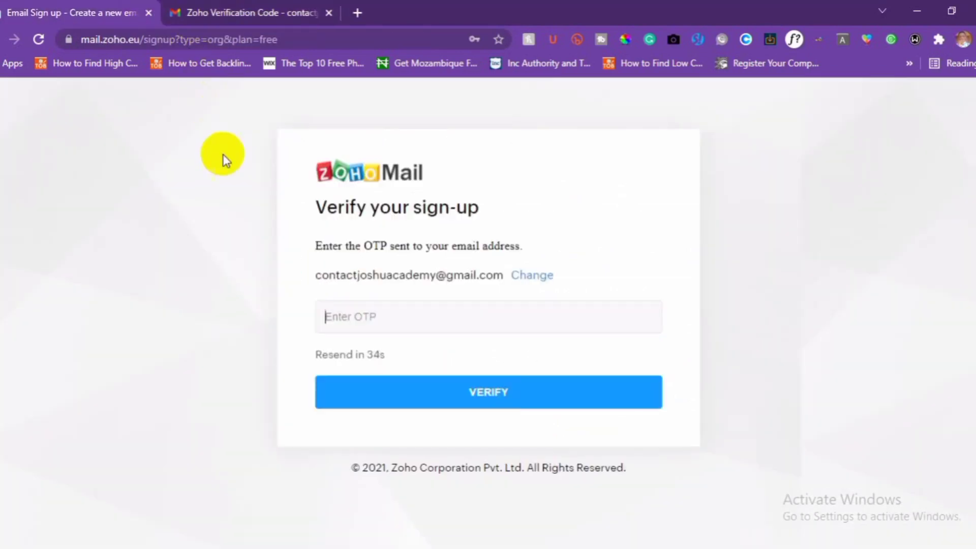
key("ctrl+v")
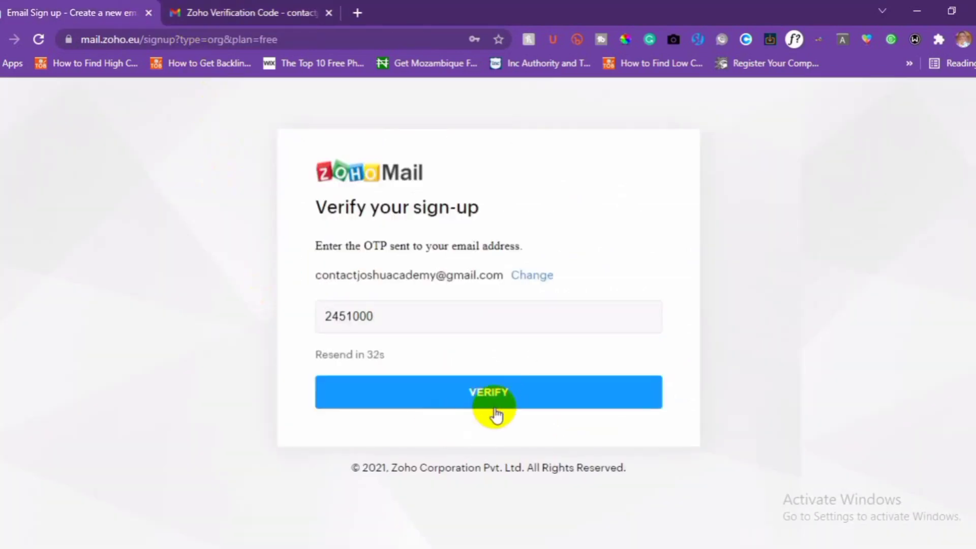
Step: Submit the Zoho sign-up verification code and save the Zoho login in the browser
left_click(497, 407)
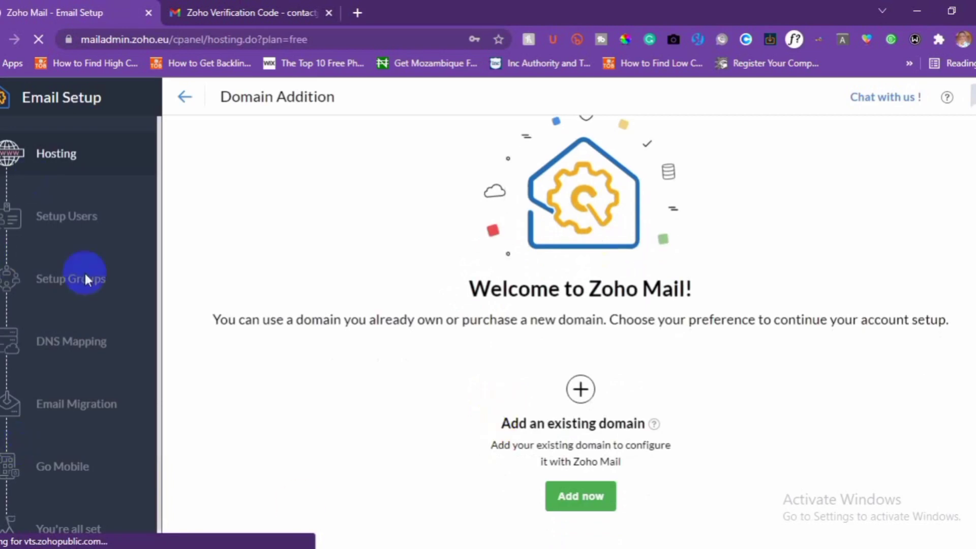
scroll(88, 386, "down", 1)
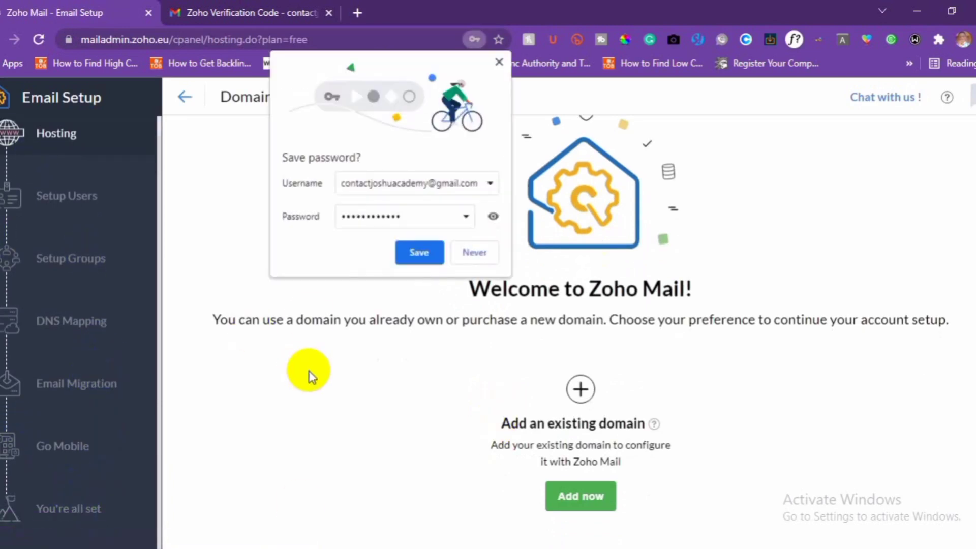
left_click(418, 252)
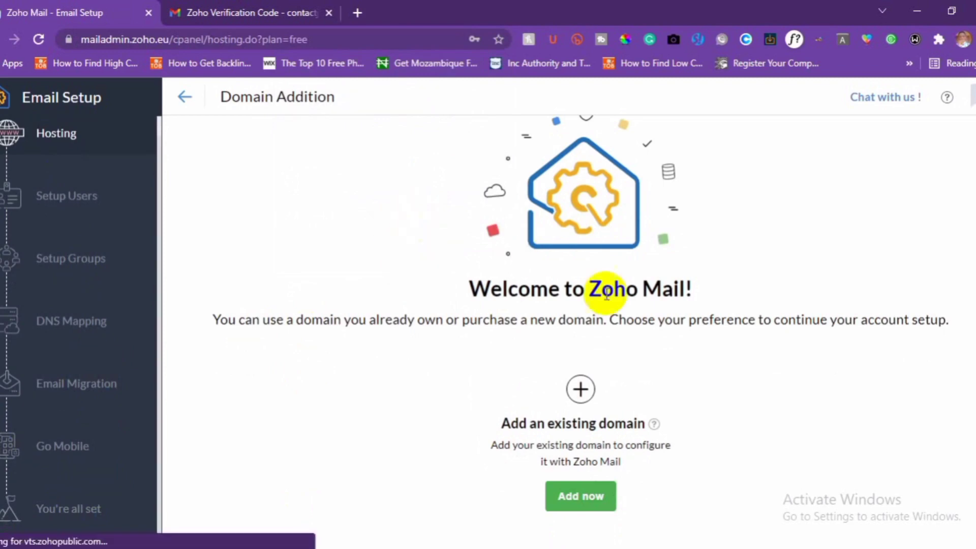
Step: Add the existing domain joshuacademy.com under organization name JoshuAcademy
left_click(591, 503)
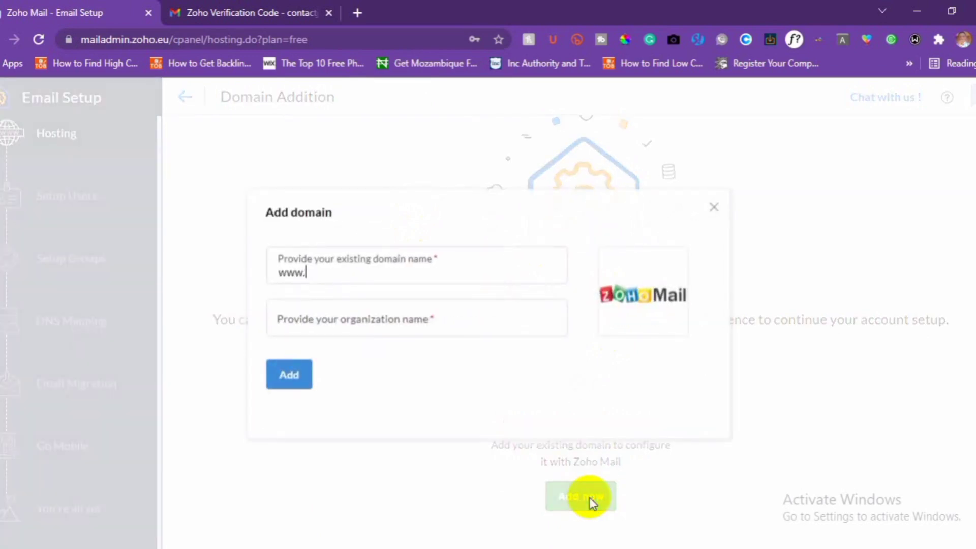
type("joshuacademy.com")
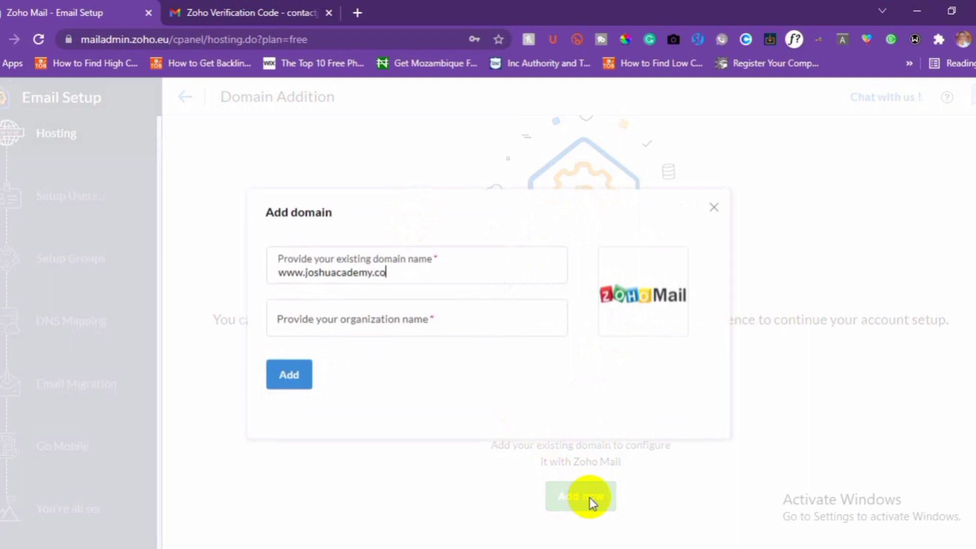
left_click(421, 323)
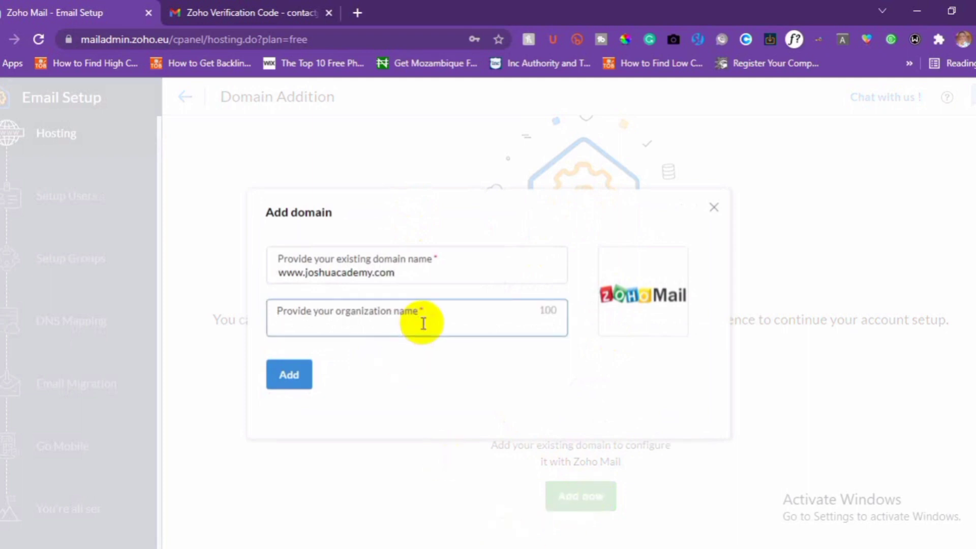
type("JoshuAcademy")
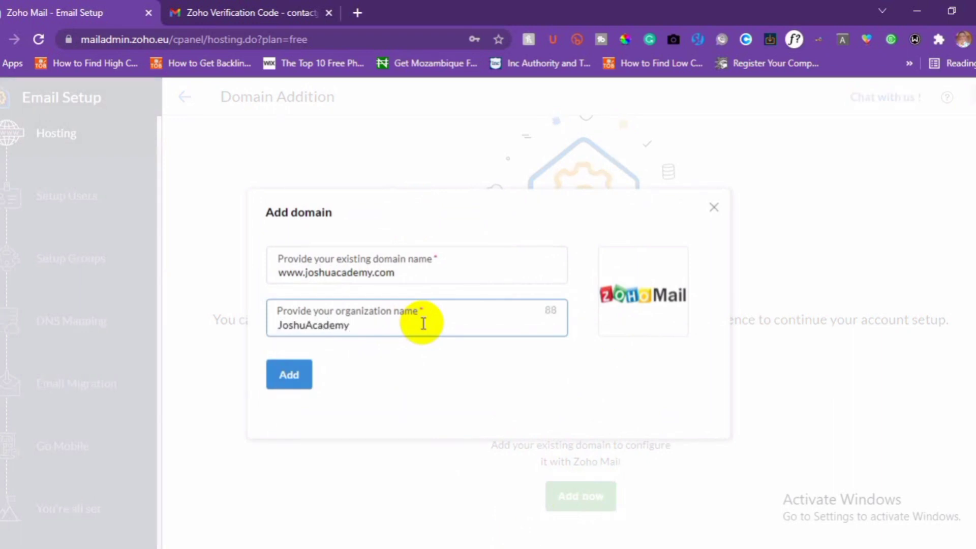
left_click(290, 378)
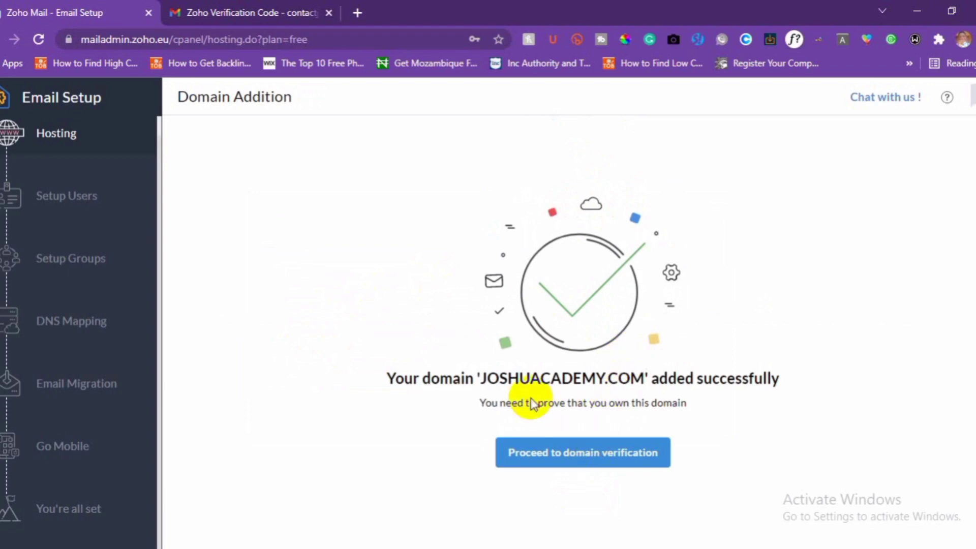
Step: Proceed to domain verification to show the TXT record method for joshuacademy.com
left_click(580, 463)
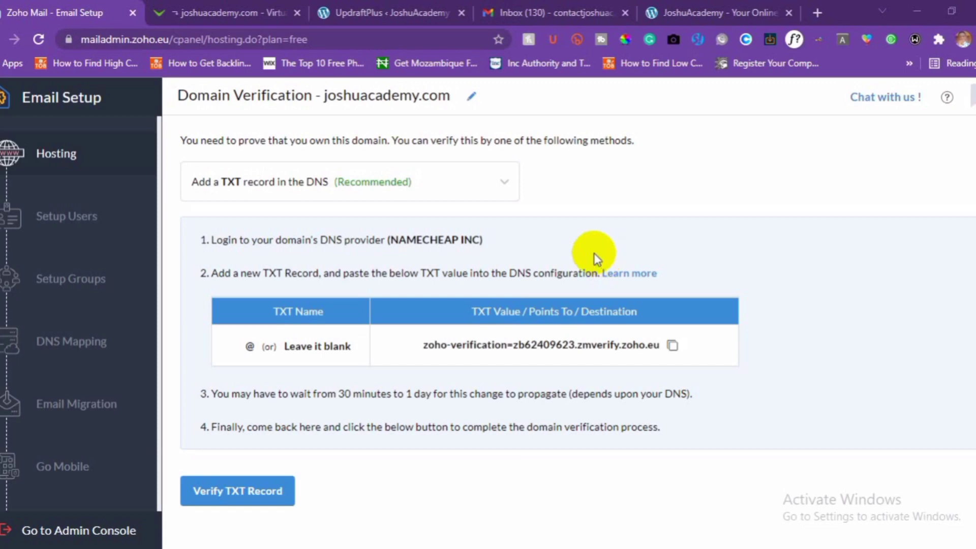
Step: Open the joshuacademy.com DNS records in Virtualmin and start a new TXT record
left_click(210, 7)
left_click(94, 143)
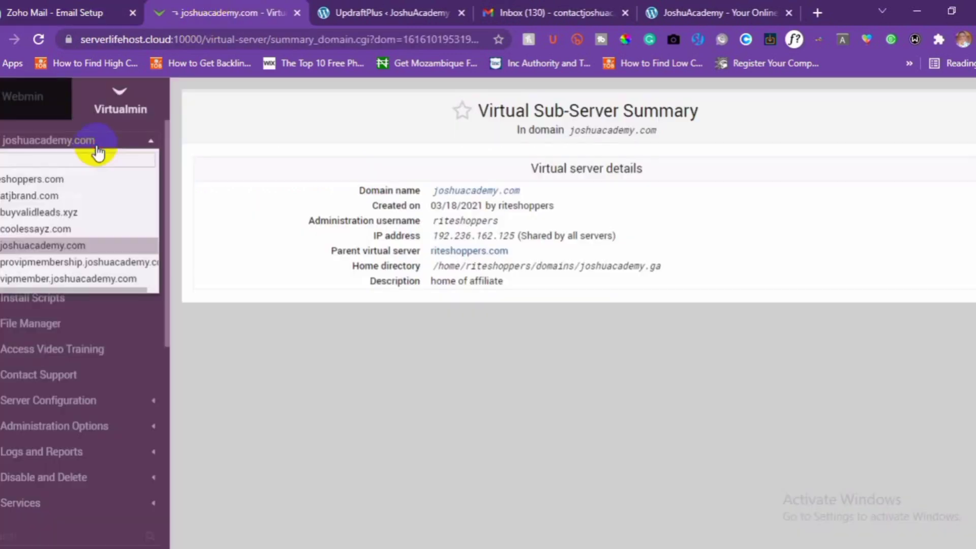
left_click(250, 222)
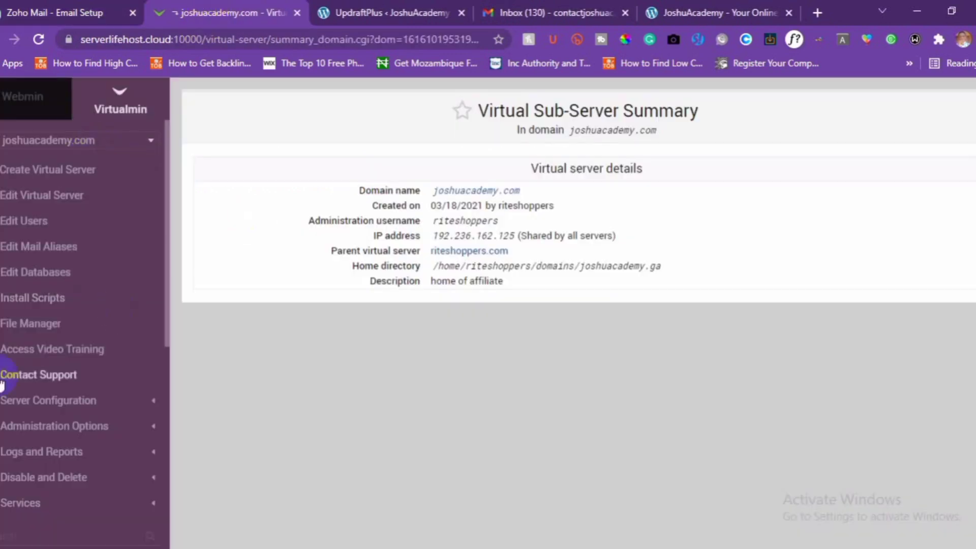
left_click(88, 409)
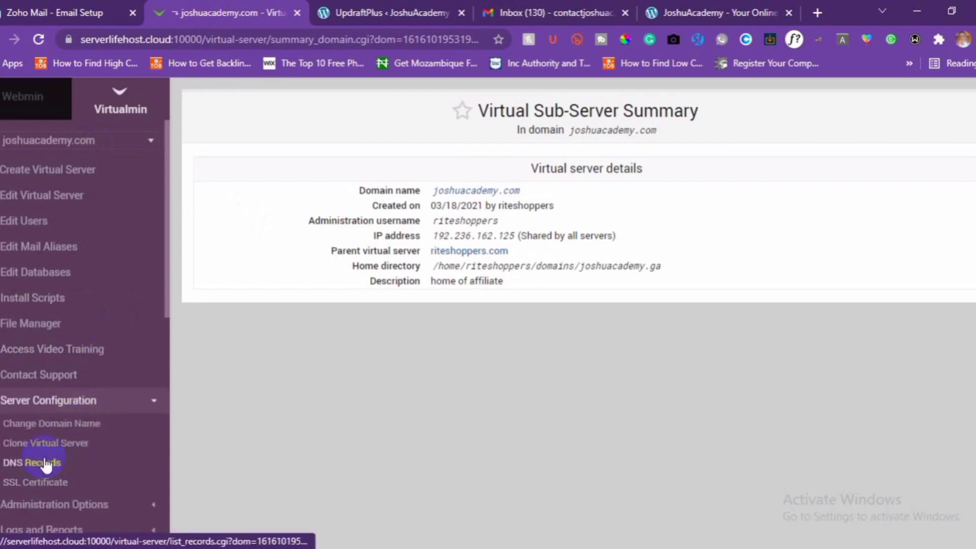
left_click(48, 463)
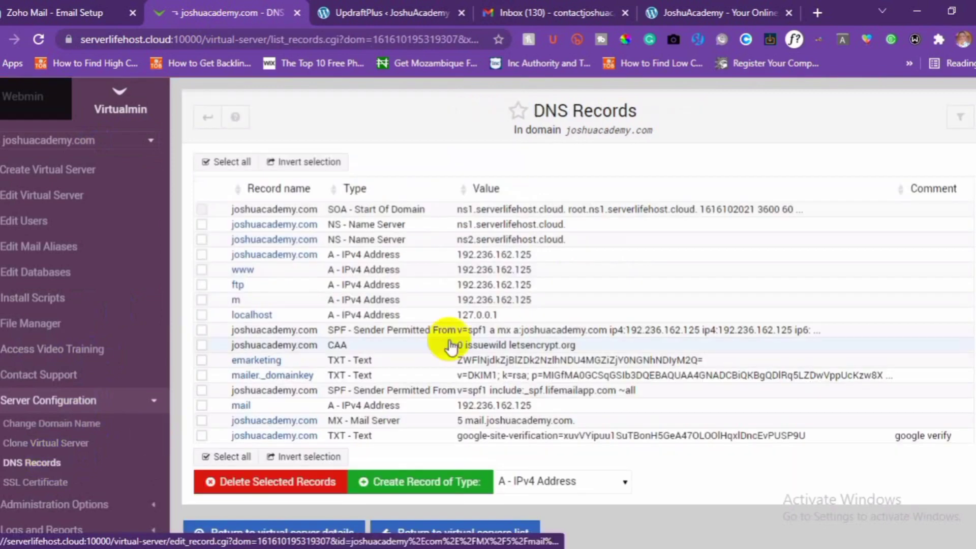
scroll(503, 242, "down", 1)
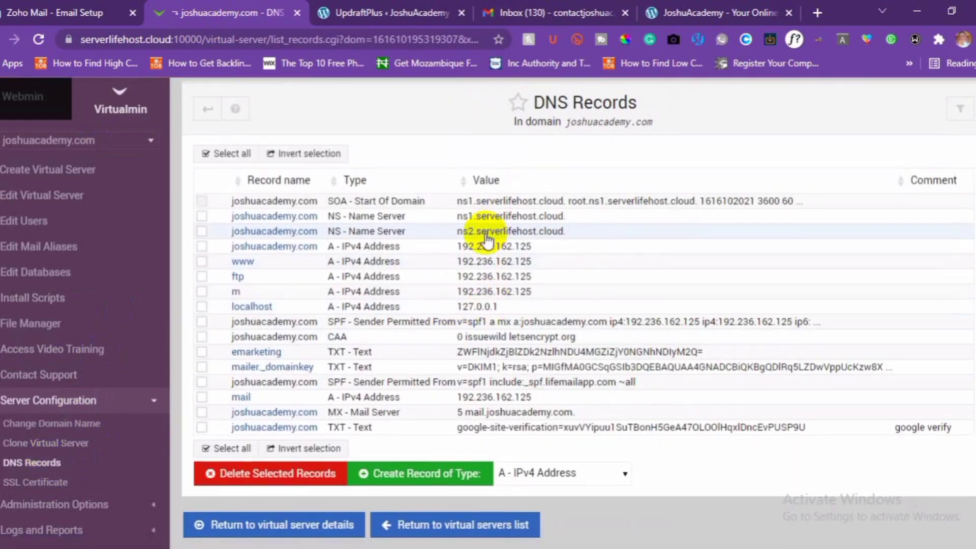
left_click(570, 477)
left_click(558, 408)
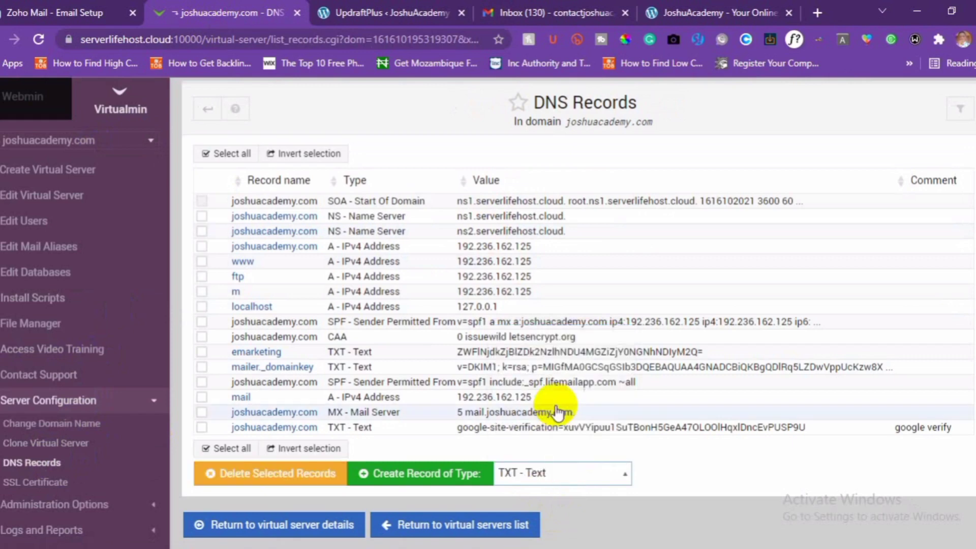
left_click(443, 475)
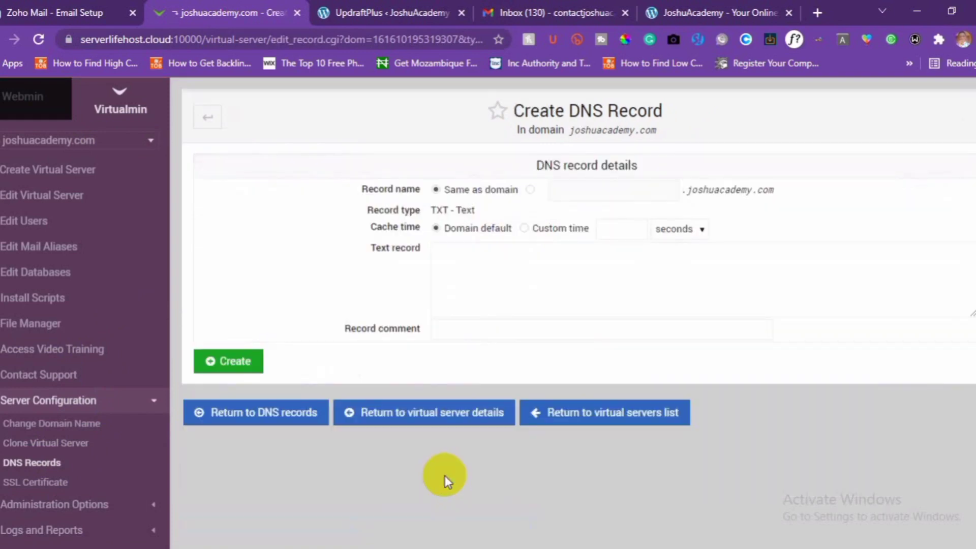
Step: Paste the Zoho value zoho-verification=zb62409623.zmverify.zoho.eu into the TXT record and create it
left_click(94, 2)
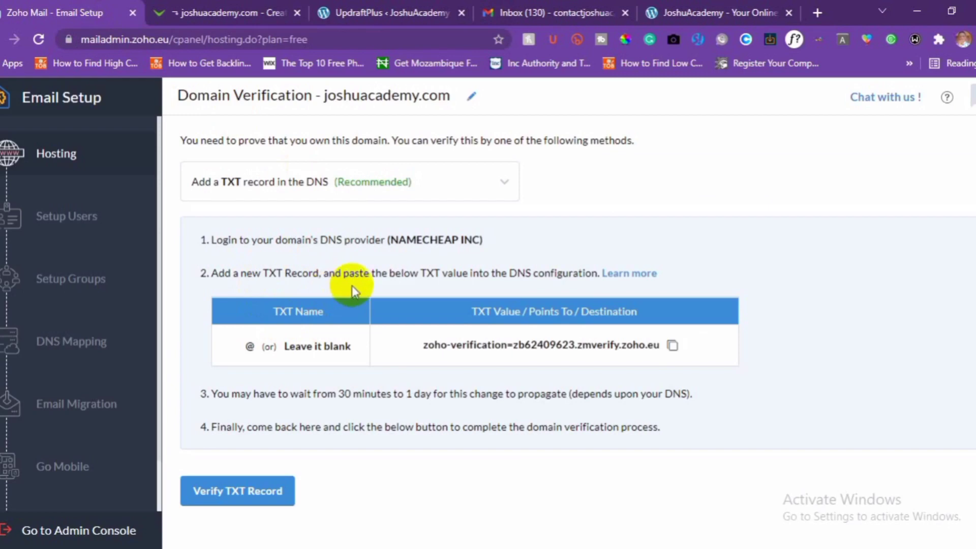
left_click(672, 346)
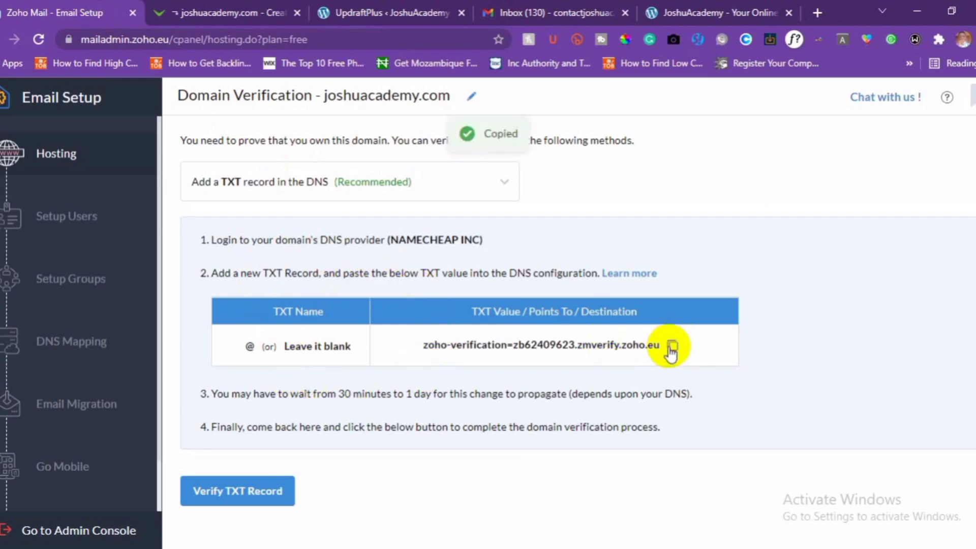
left_click(280, 7)
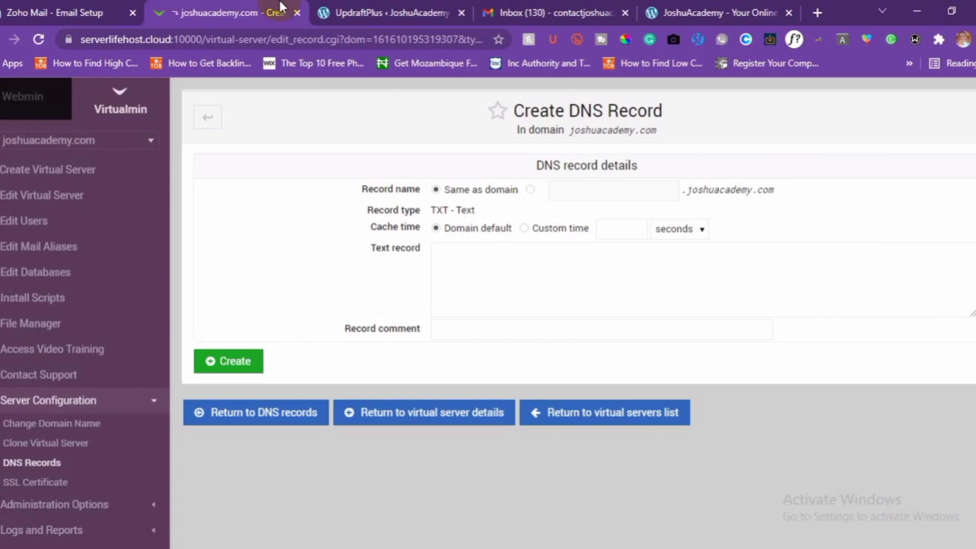
right_click(480, 252)
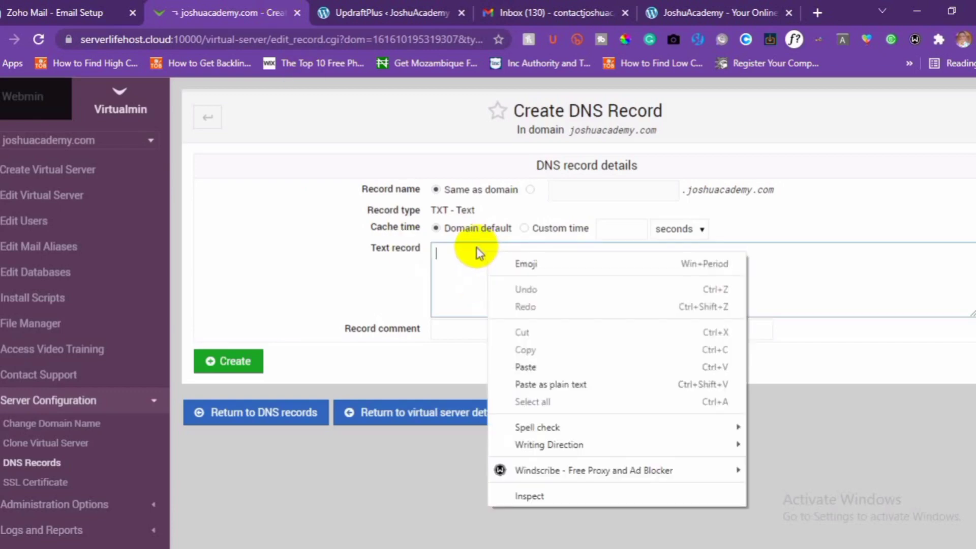
left_click(539, 364)
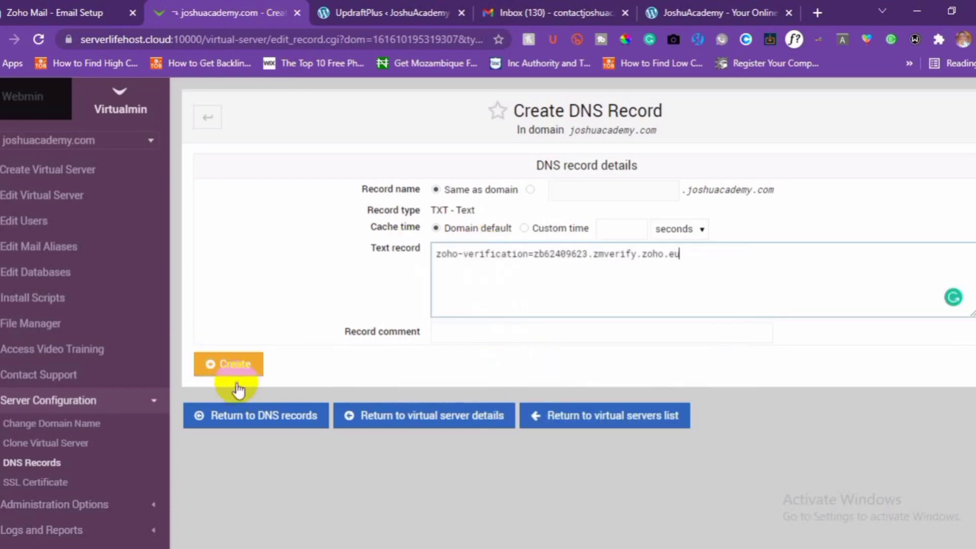
left_click(232, 369)
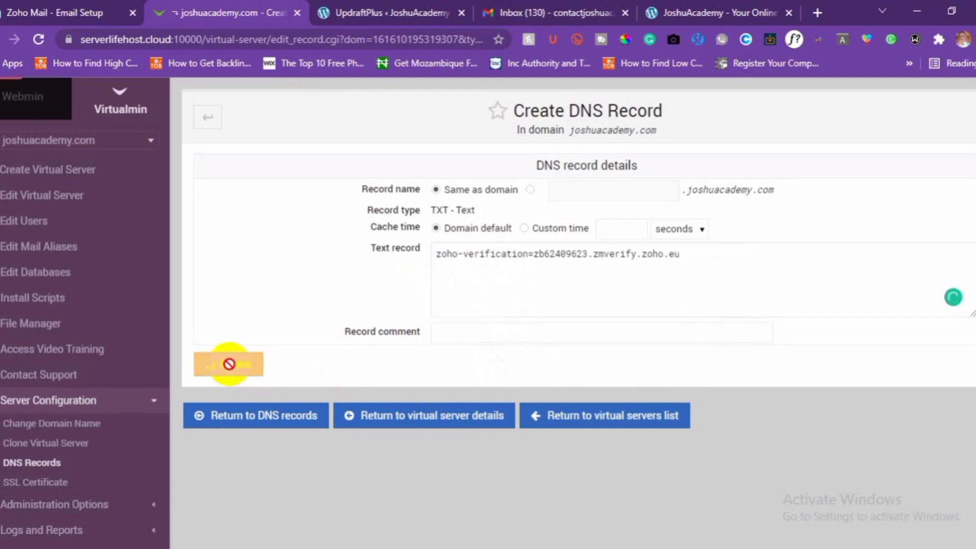
left_click(113, 4)
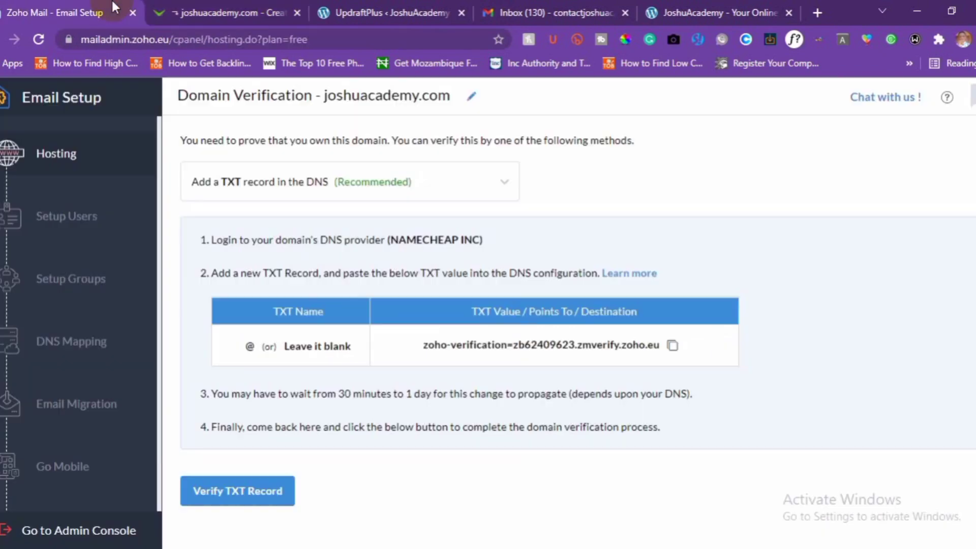
left_click(198, 2)
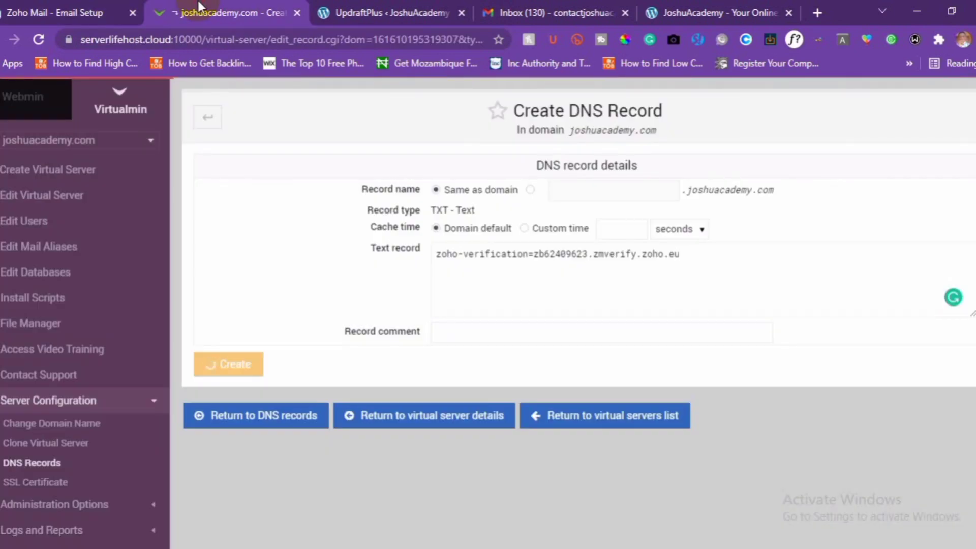
left_click(458, 12)
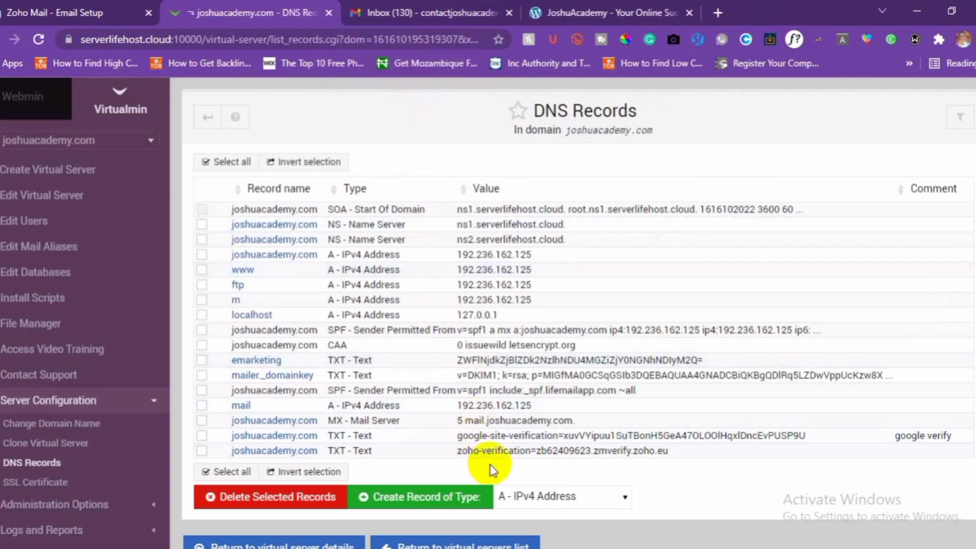
Step: Verify the joshuacademy.com TXT record in Zoho and clear the suggested username
left_click(99, 4)
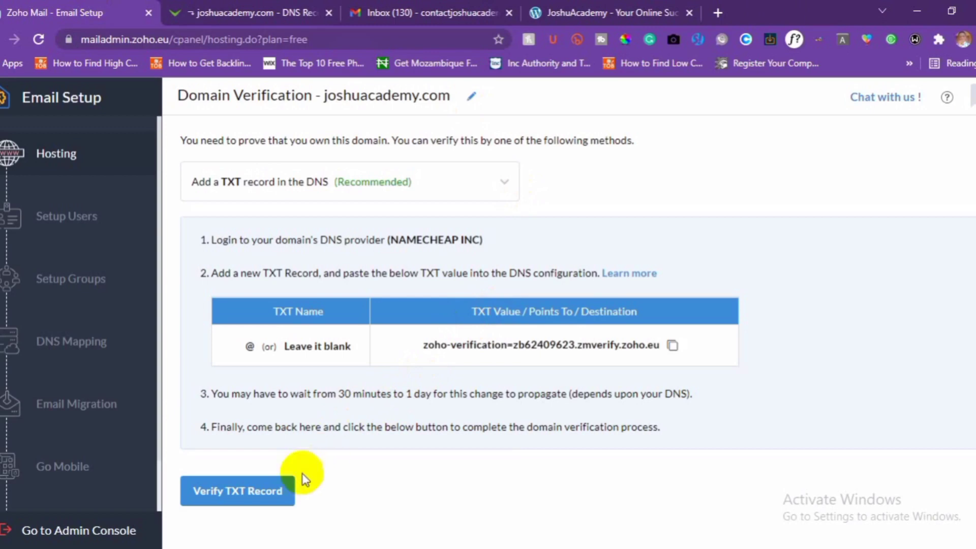
left_click(238, 492)
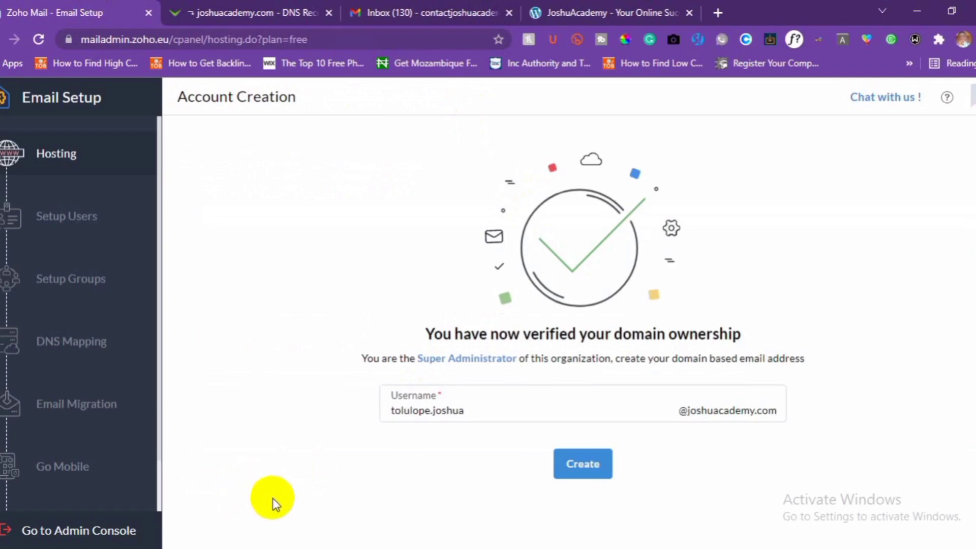
left_click(472, 408)
key("BackSpace")
key("BackSpace")
key("BackSpace")
key("BackSpace")
key("BackSpace")
key("BackSpace")
key("BackSpace")
key("BackSpace")
key("BackSpace")
key("BackSpace")
key("BackSpace")
key("BackSpace")
key("BackSpace")
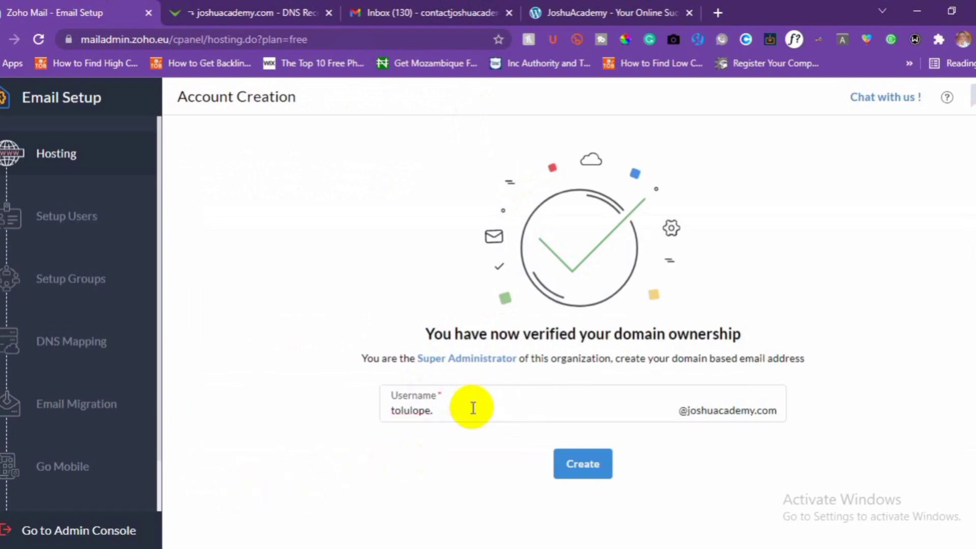
key("BackSpace")
key("BackSpace")
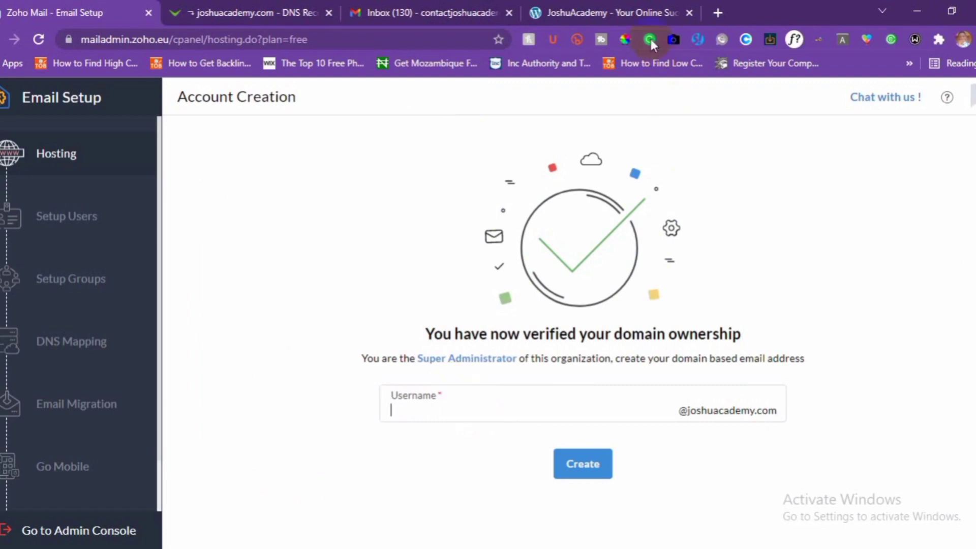
left_click(618, 4)
scroll(595, 193, "up", 5)
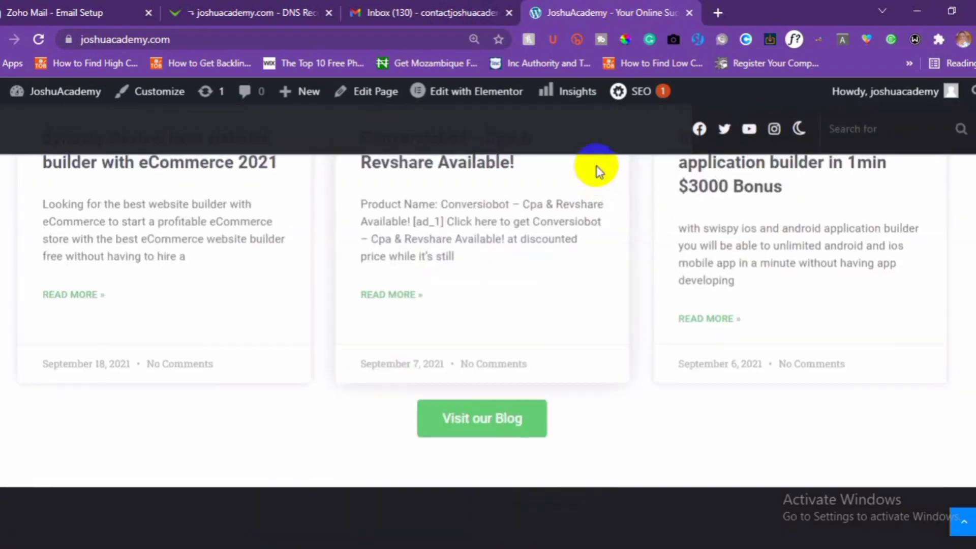
scroll(595, 171, "up", 10)
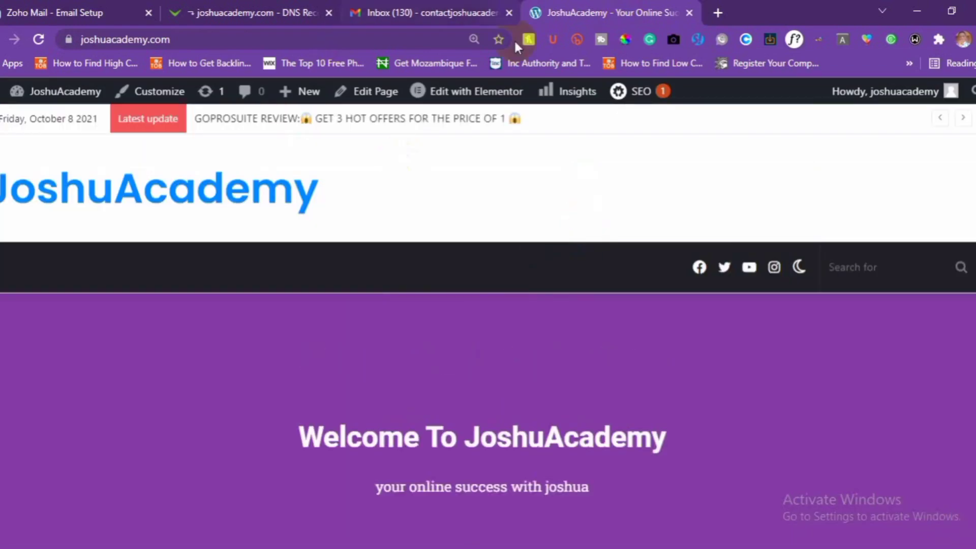
left_click(56, 13)
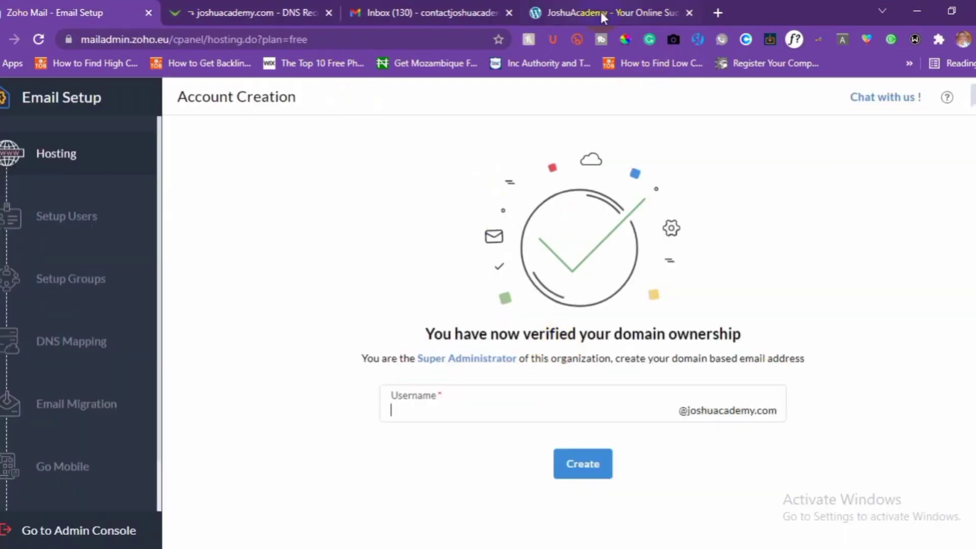
left_click_drag(600, 10, 248, 7)
left_click(96, 6)
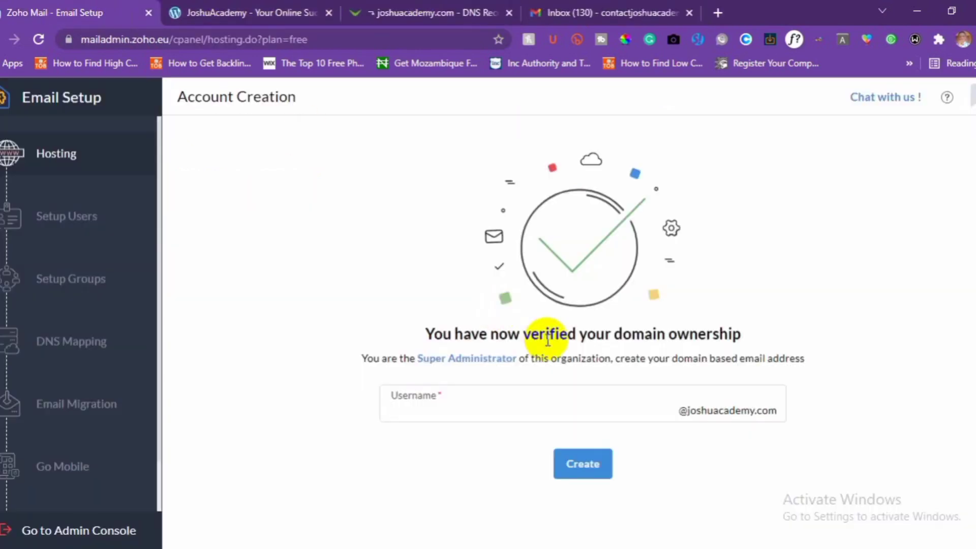
left_click(590, 473)
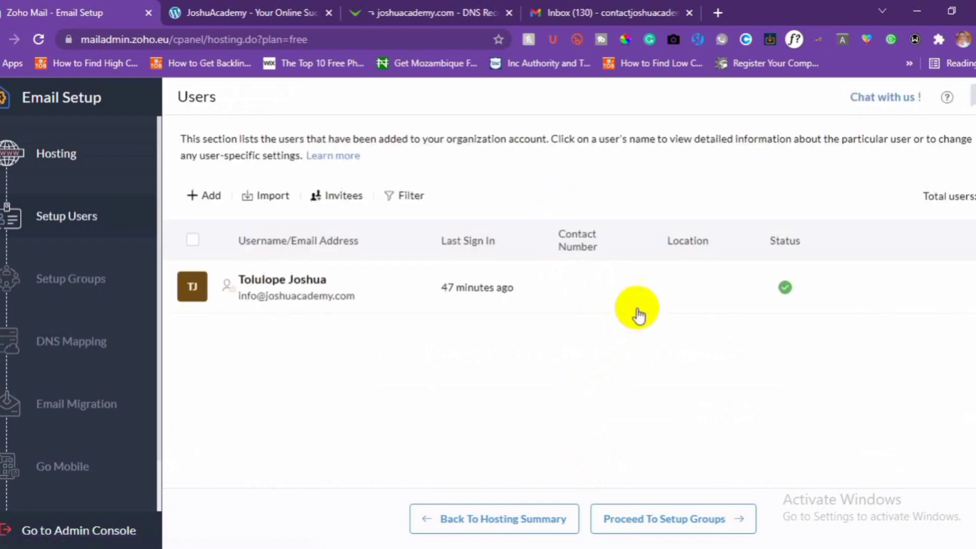
Step: Check the new user's actions list and continue to the groups setup step
mouse_move(486, 293)
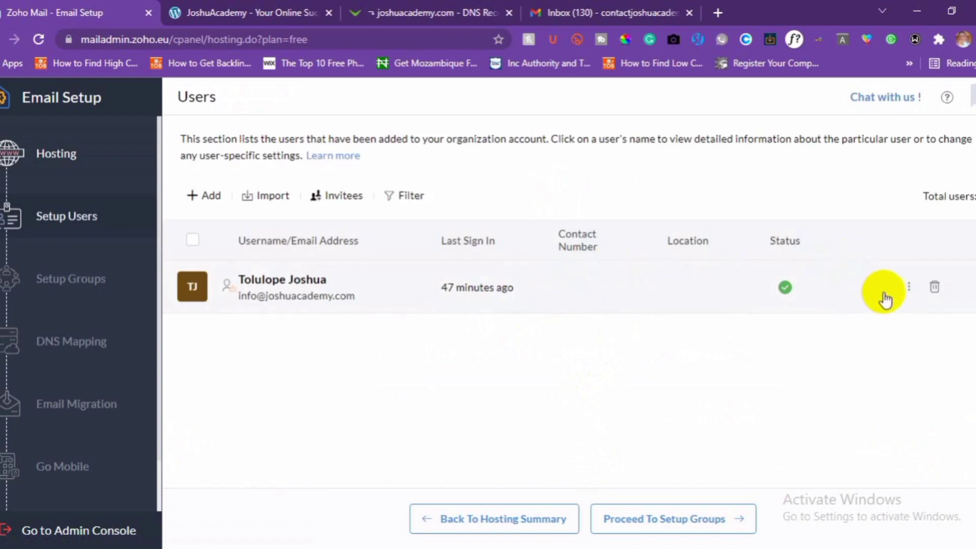
left_click(908, 288)
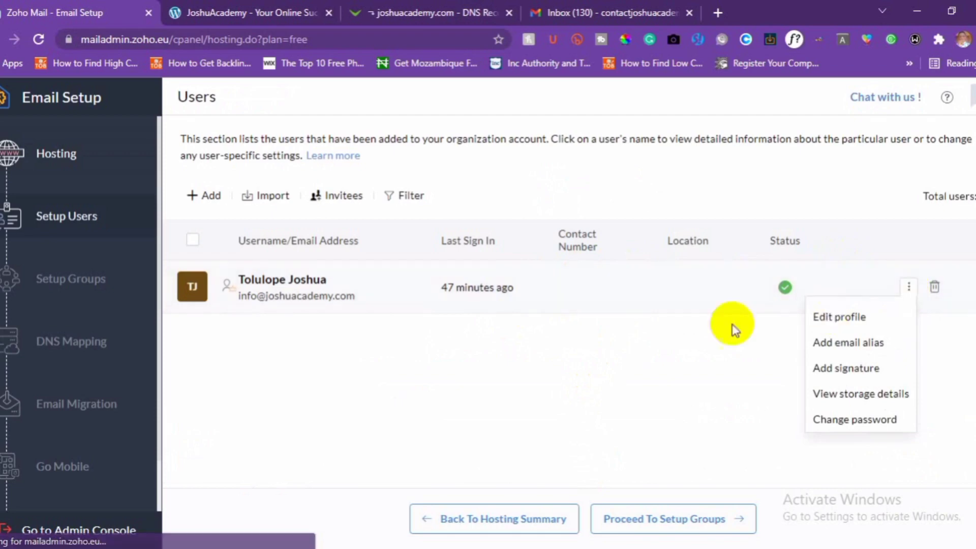
left_click(649, 393)
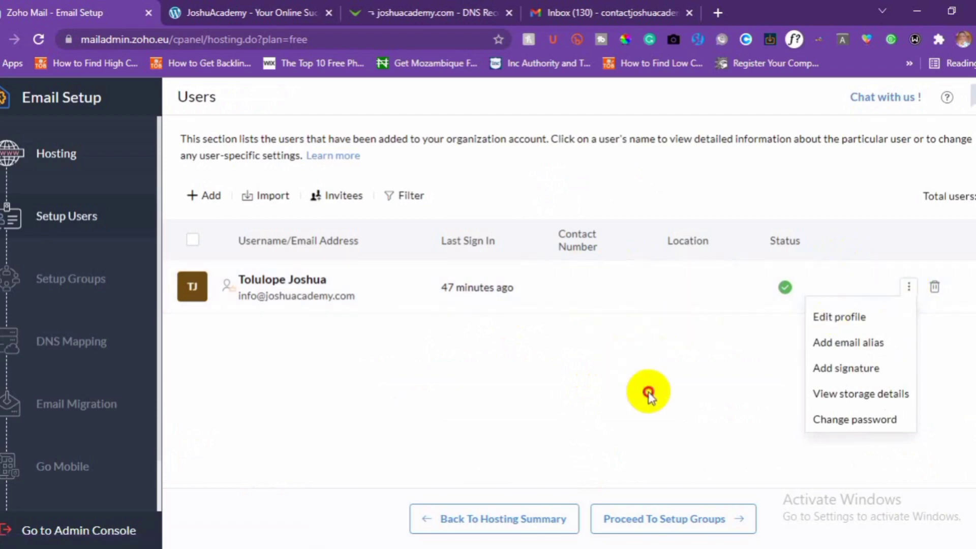
left_click(680, 519)
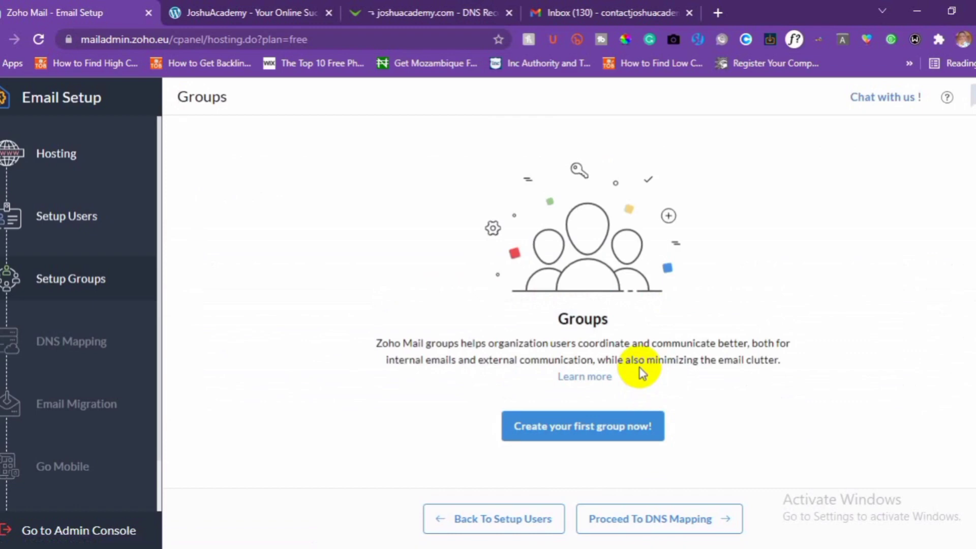
Step: Continue to DNS Mapping to review MX records mx.zoho.eu, mx2.zoho.eu and mx3.zoho.eu
left_click(657, 518)
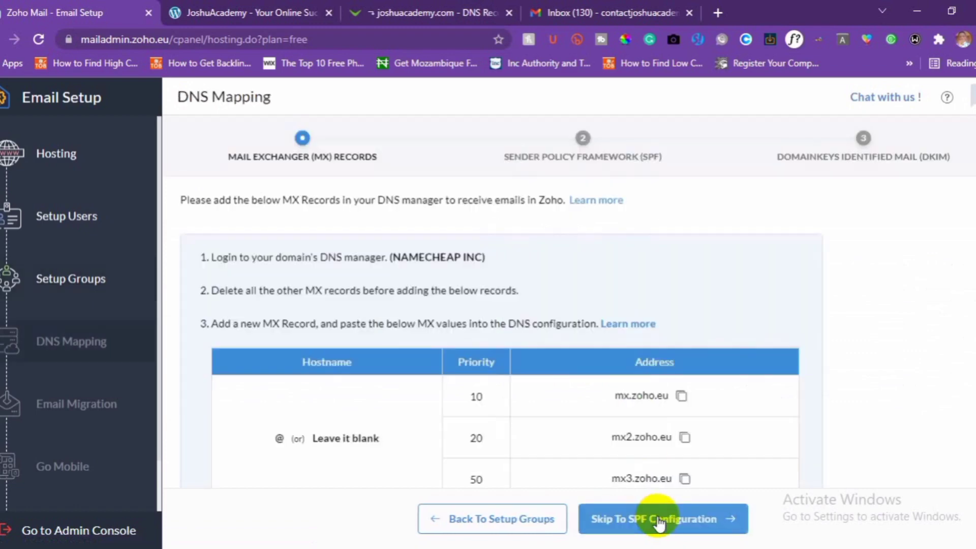
scroll(646, 335, "down", 3)
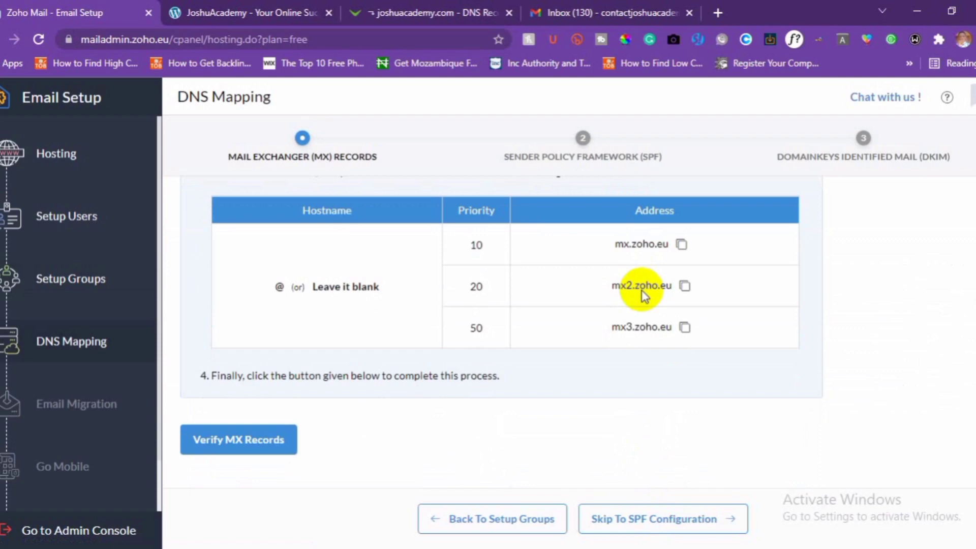
scroll(641, 290, "up", 3)
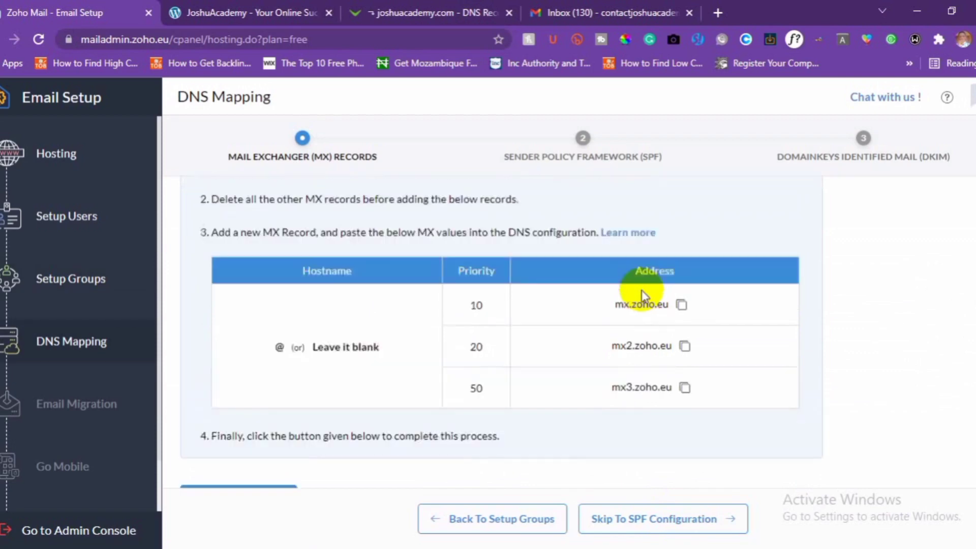
left_click(635, 6)
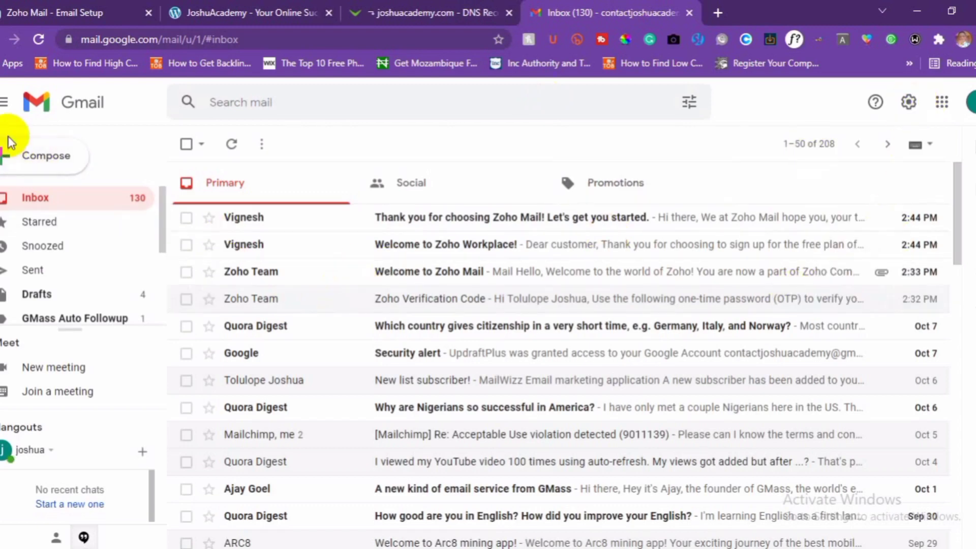
Step: Send a Gmail message with subject 'test' and body 'hello' to the domain's info mailbox and view it
left_click(18, 159)
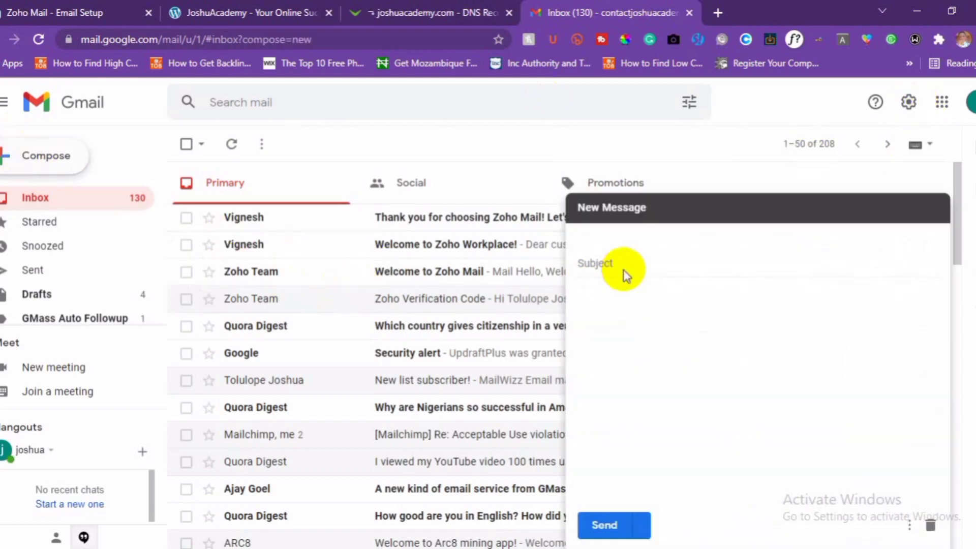
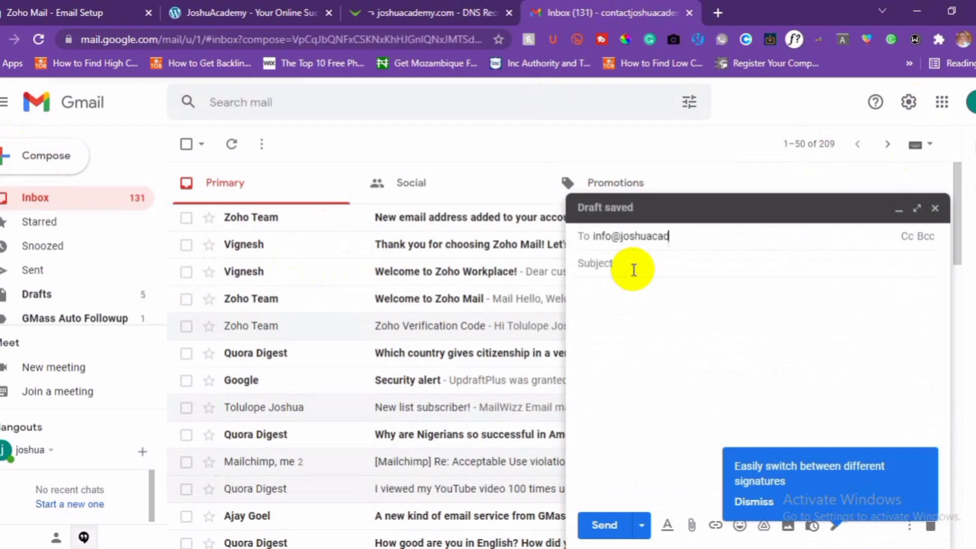
left_click(634, 270)
type("test")
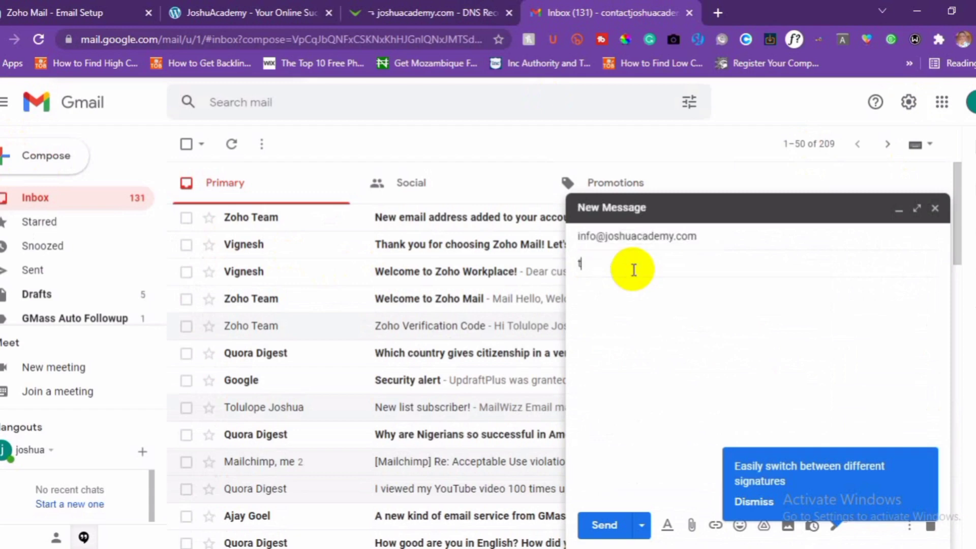
left_click(647, 282)
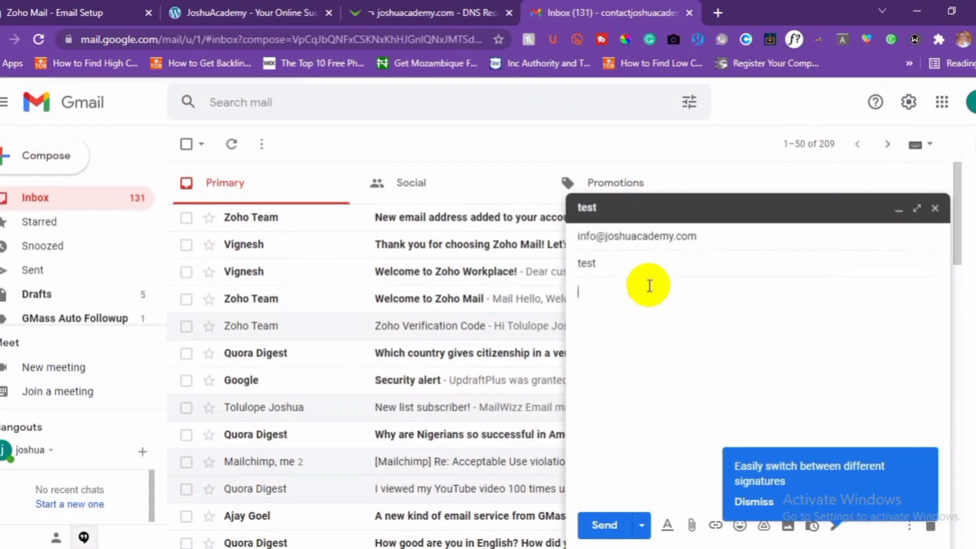
type("hello")
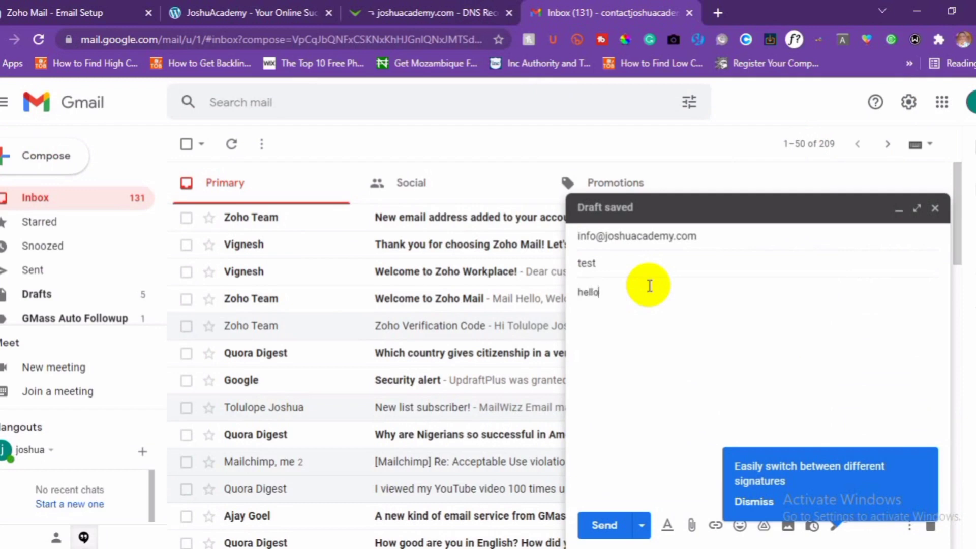
left_click(603, 526)
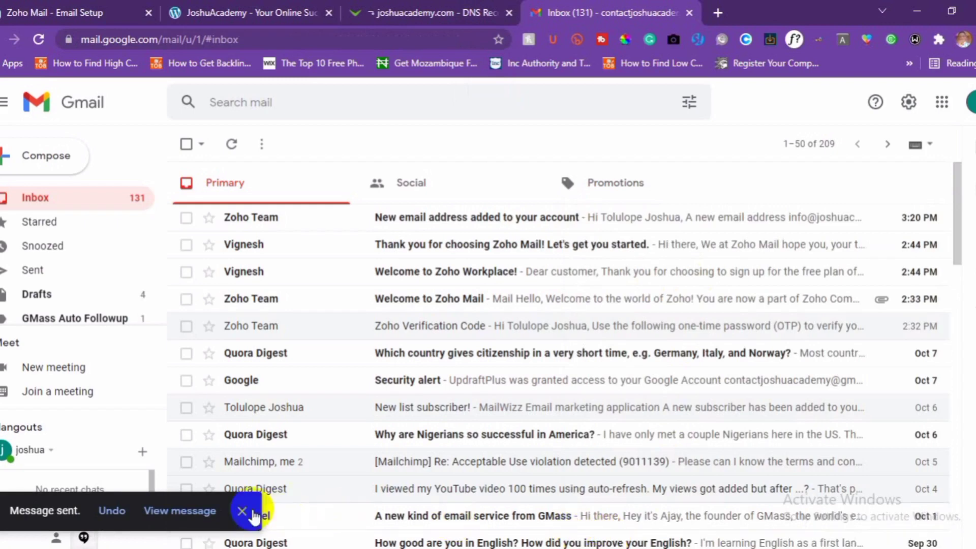
left_click(164, 514)
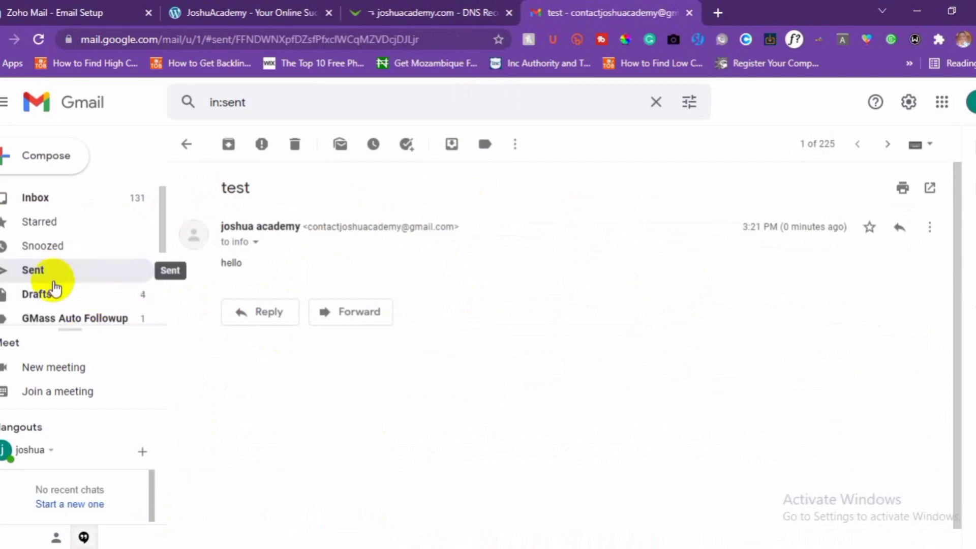
Step: Refresh Sent and read the test email's Address not found (550 5.1.1) bounce
left_click(99, 281)
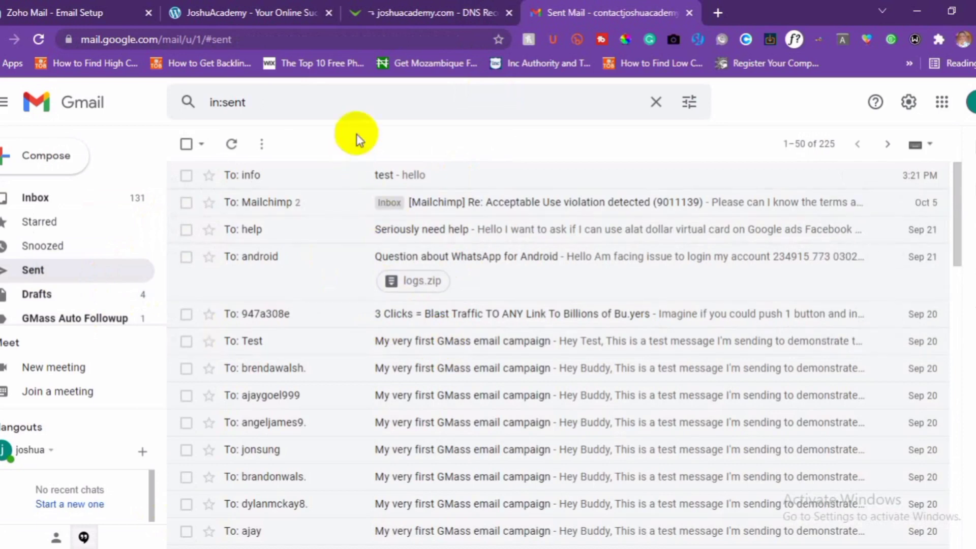
left_click(80, 269)
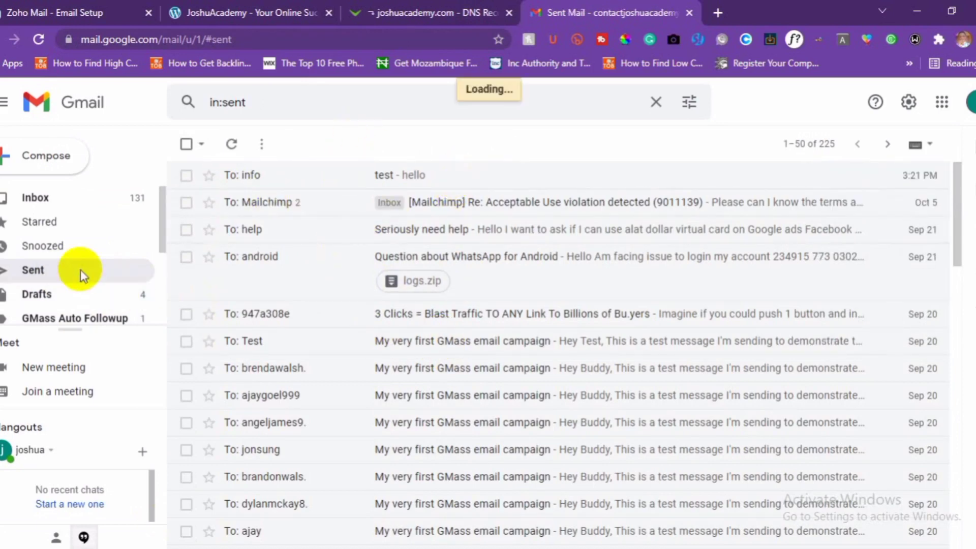
left_click(233, 146)
left_click(233, 146)
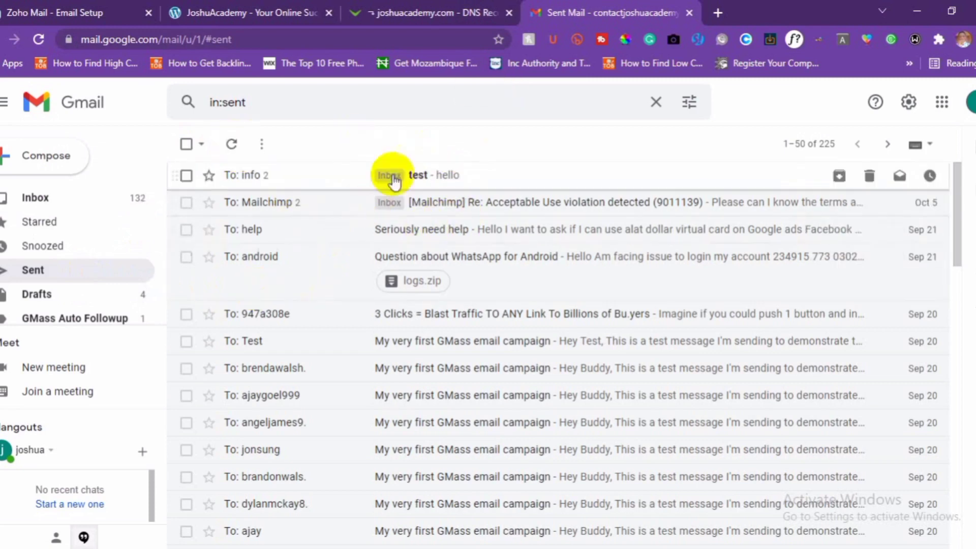
left_click(467, 178)
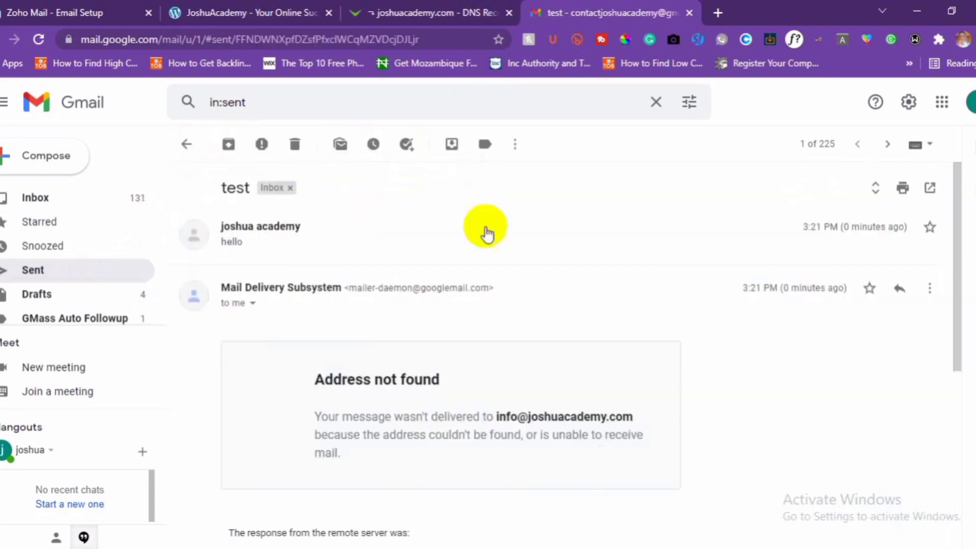
scroll(584, 346, "down", 3)
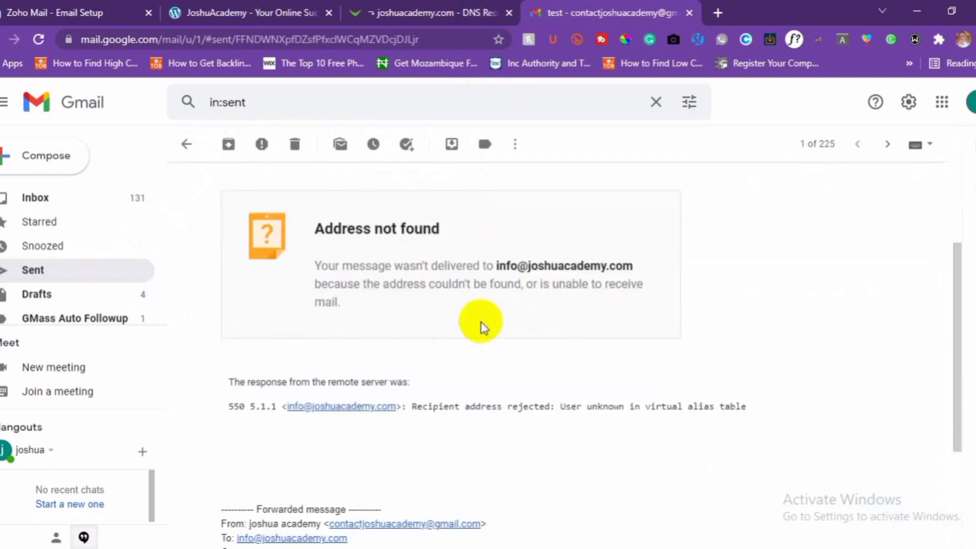
left_click(77, 10)
scroll(533, 369, "down", 2)
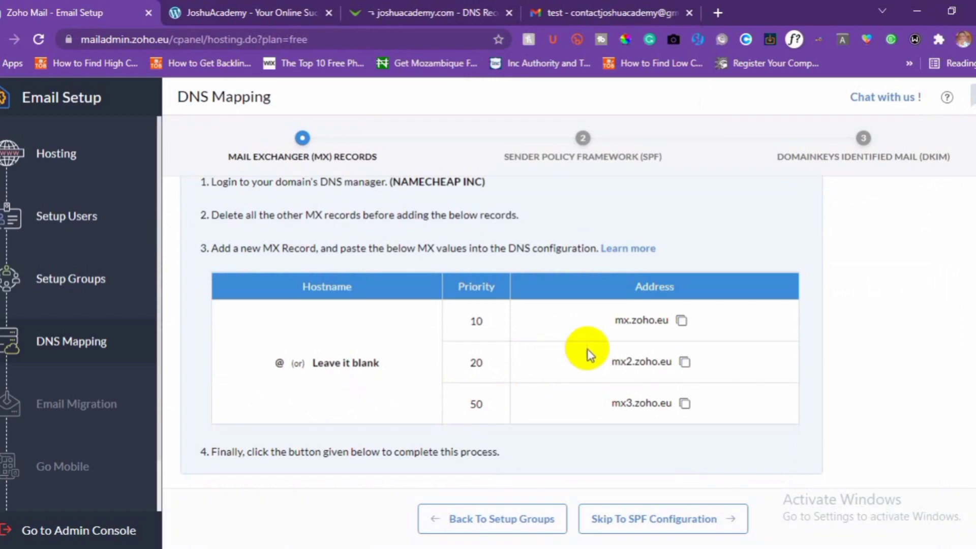
Step: Move the Virtualmin DNS Records tab ahead of the website tab and show the records list
left_click(436, 1)
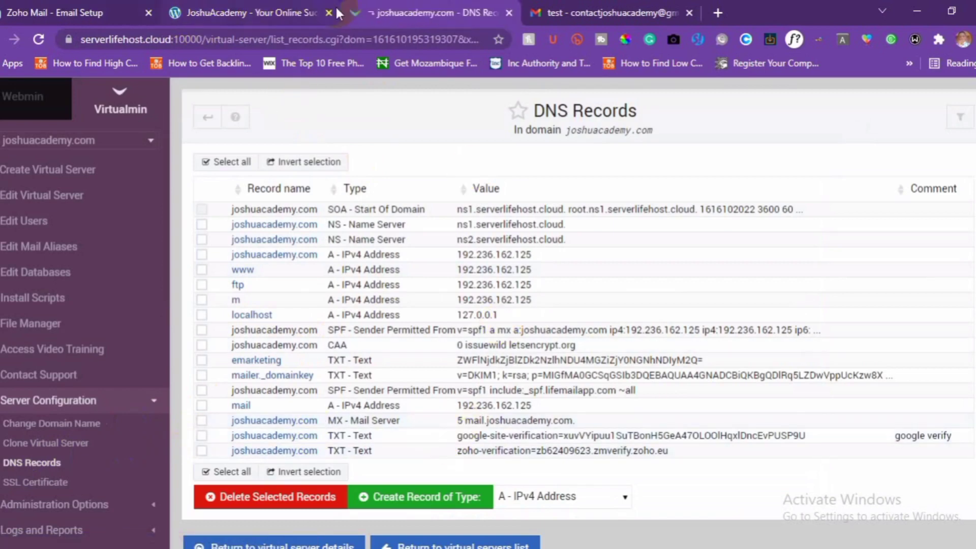
left_click_drag(338, 13, 168, 13)
left_click(149, 7)
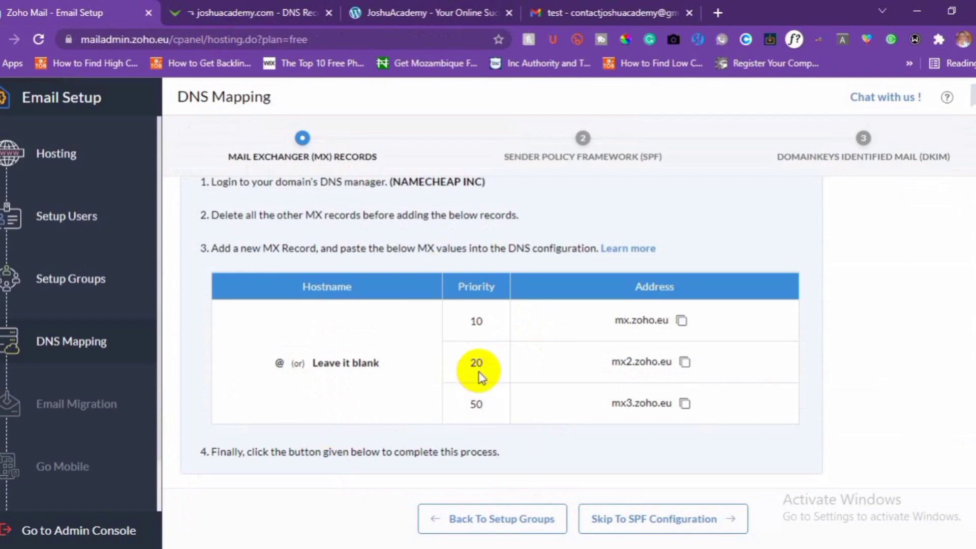
scroll(359, 247, "up", 2)
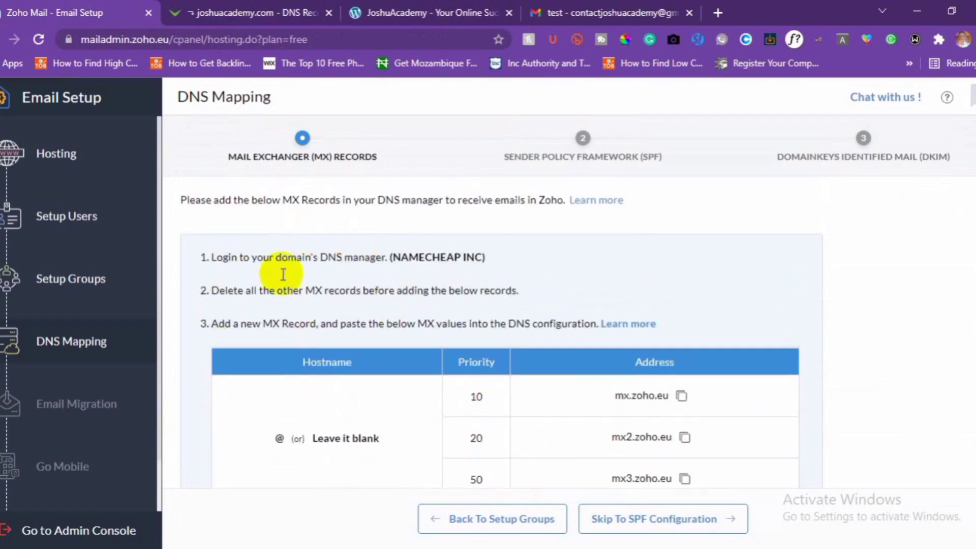
left_click(297, 14)
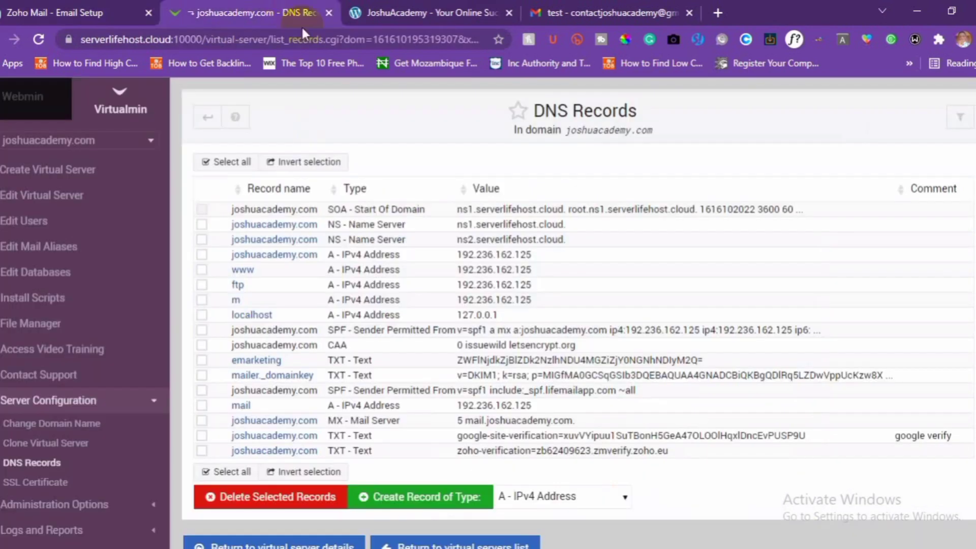
scroll(514, 281, "down", 1)
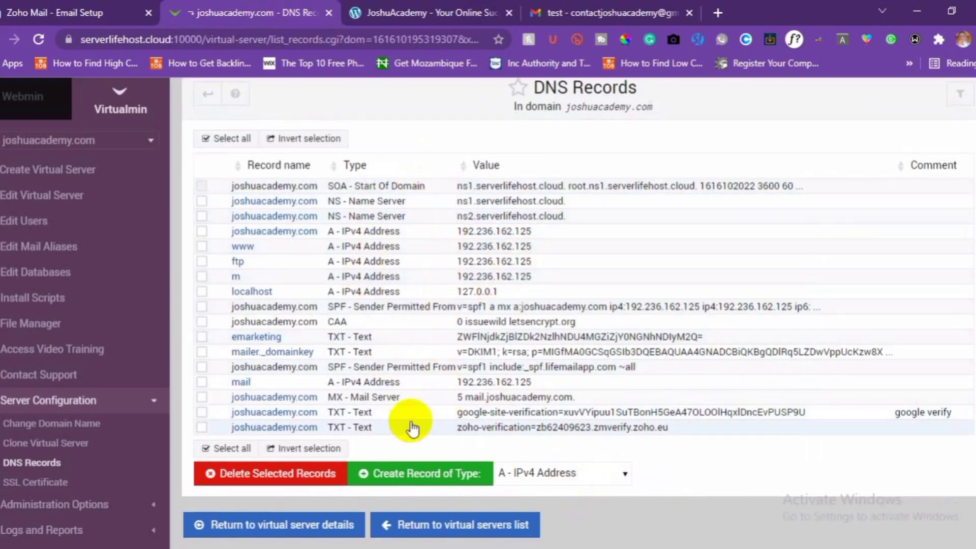
Step: Create an MX record for joshuacademy.com with priority 10 and hostname mx.zoho.eu
left_click(562, 474)
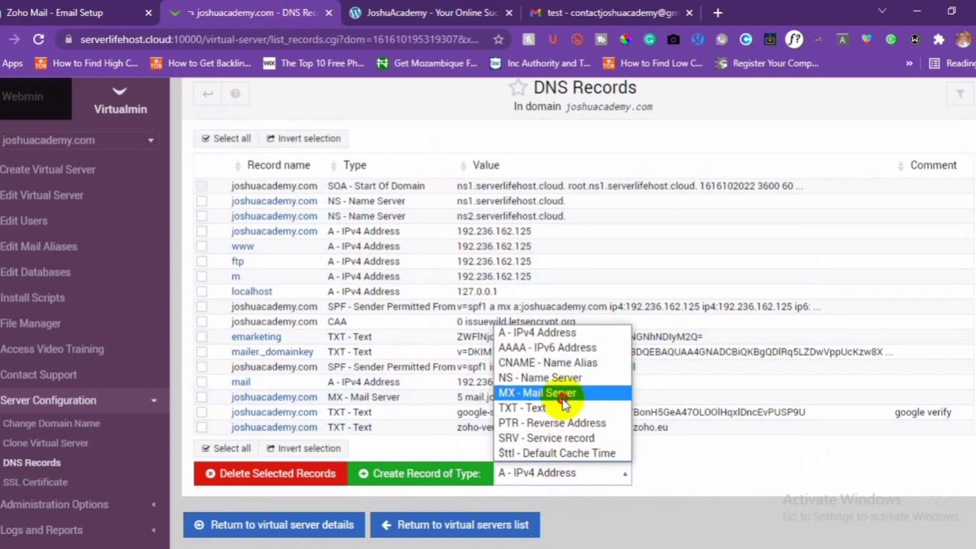
left_click(563, 393)
left_click(465, 479)
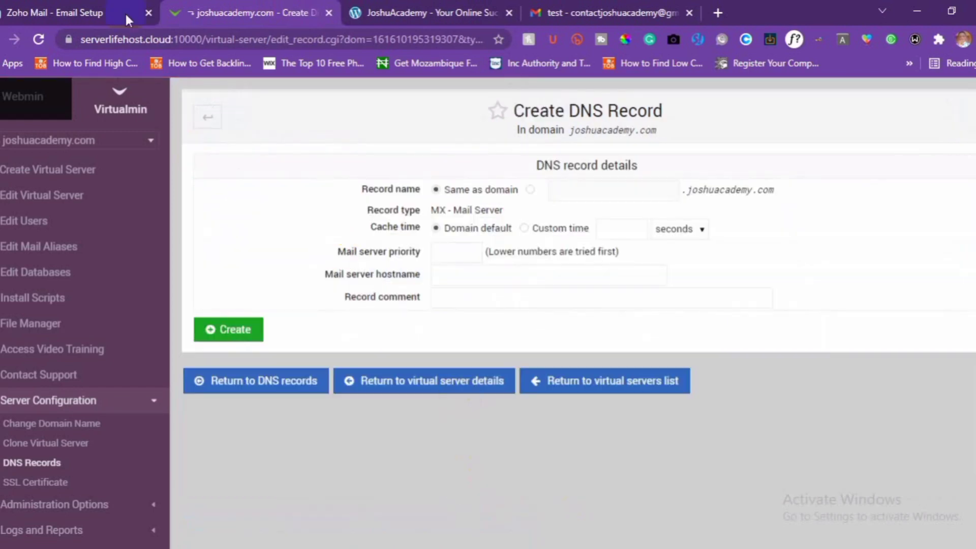
left_click(117, 11)
scroll(483, 320, "down", 3)
scroll(485, 320, "down", 1)
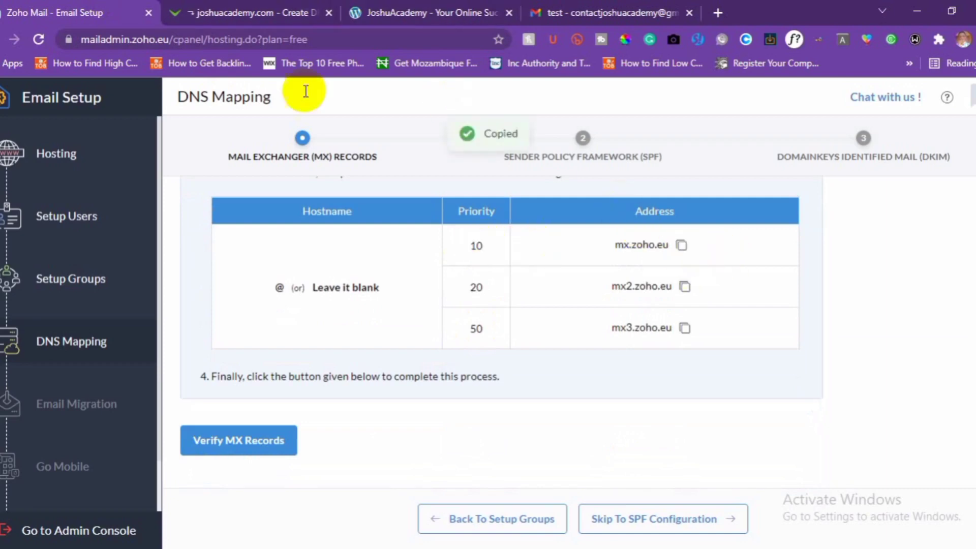
left_click(274, 11)
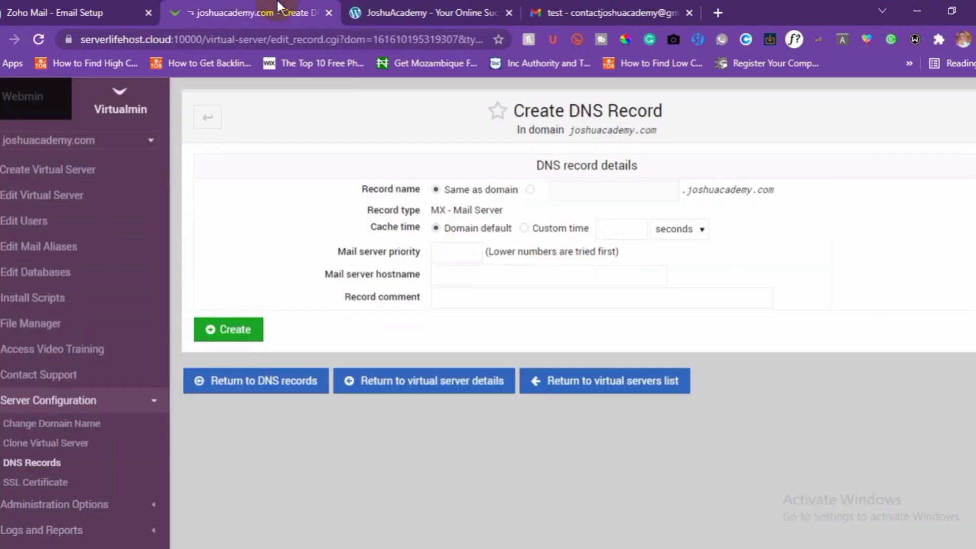
left_click(464, 254)
type("10")
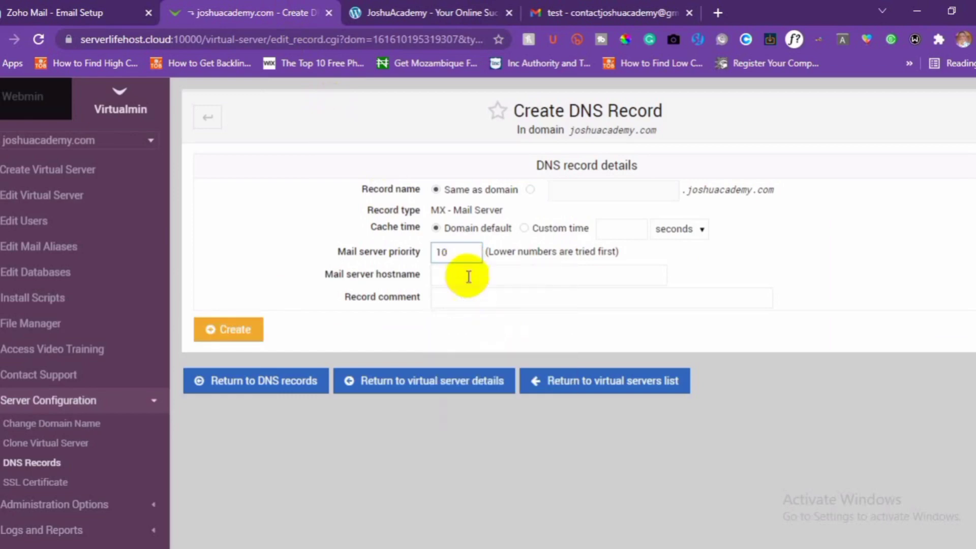
left_click(481, 276)
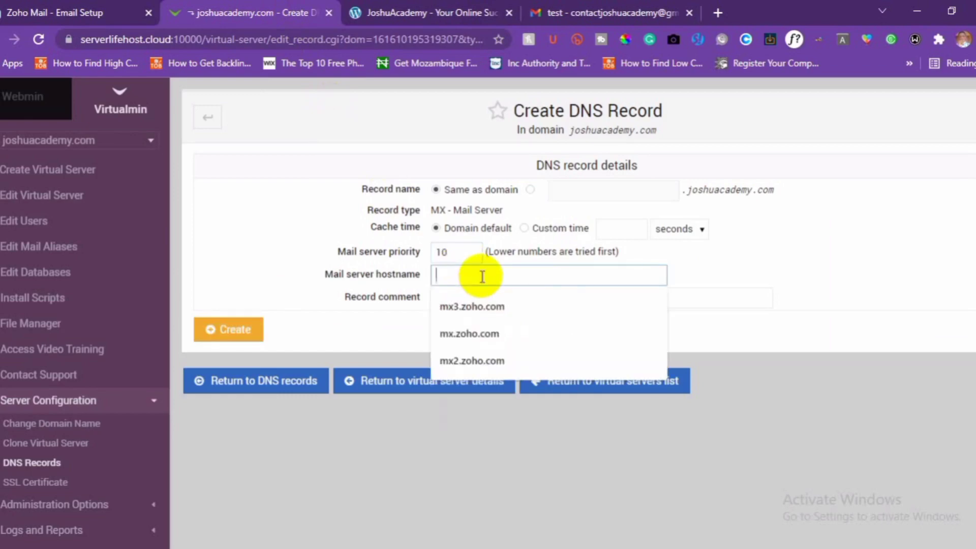
type("mx.zoho.eu")
left_click(250, 328)
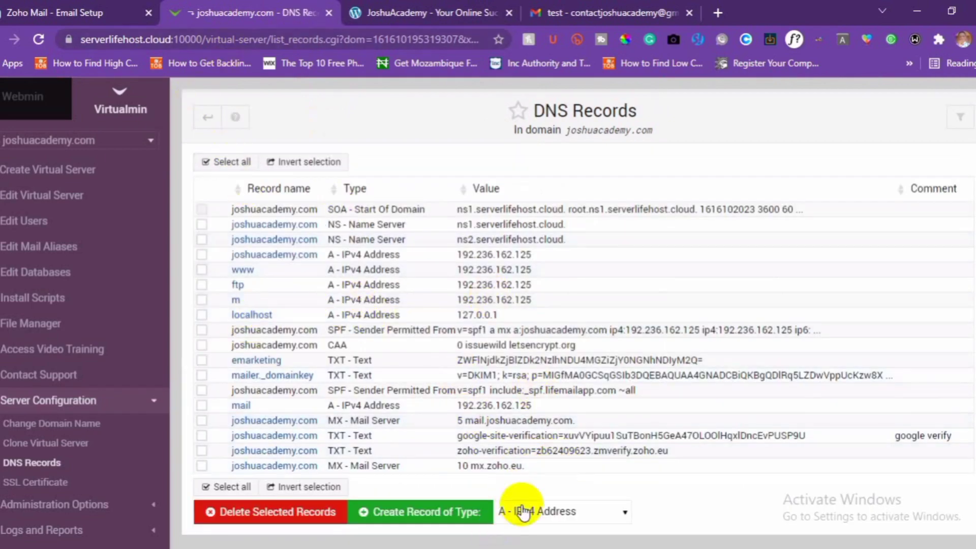
Step: Create a second MX record with priority 20 and hostname mx2.zoho.eu copied from Zoho
left_click(561, 530)
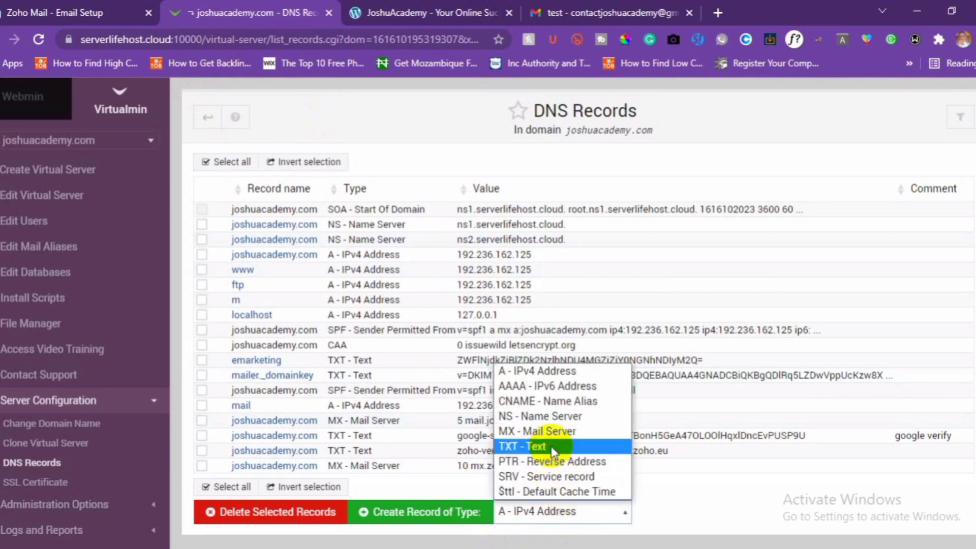
left_click(559, 431)
left_click(480, 513)
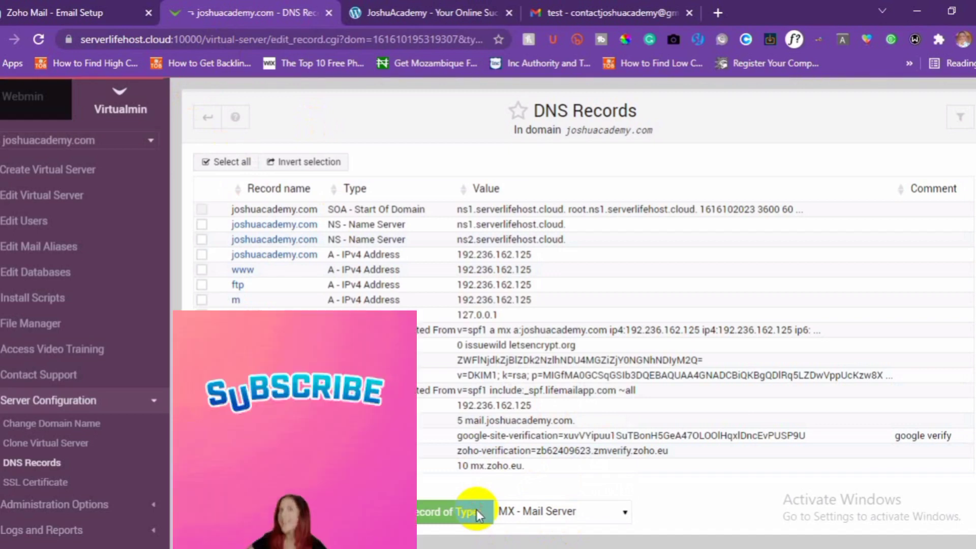
left_click(119, 4)
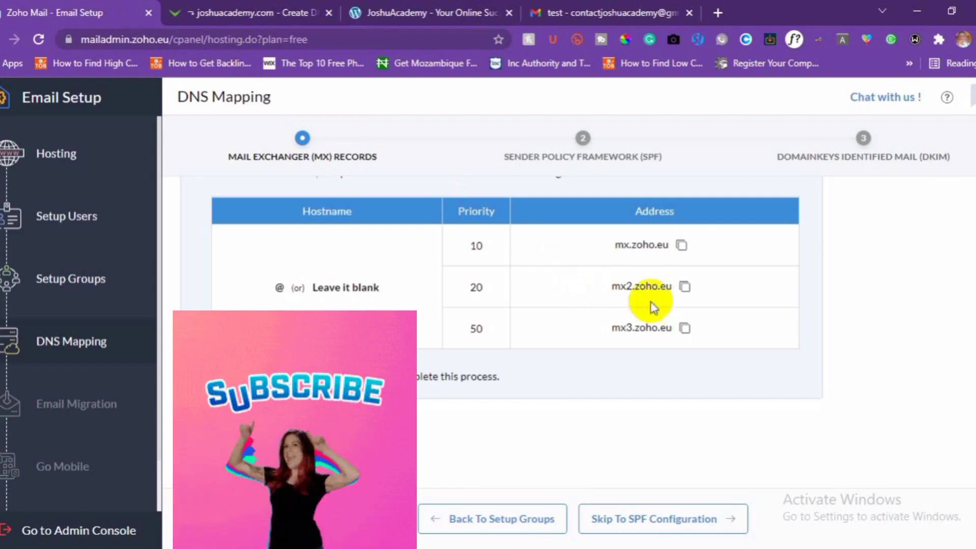
left_click(692, 296)
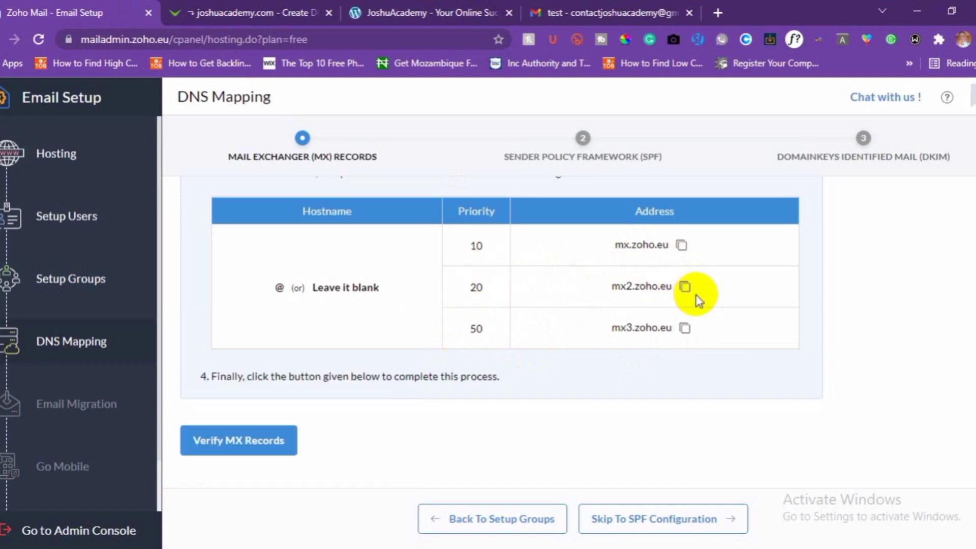
left_click(249, 12)
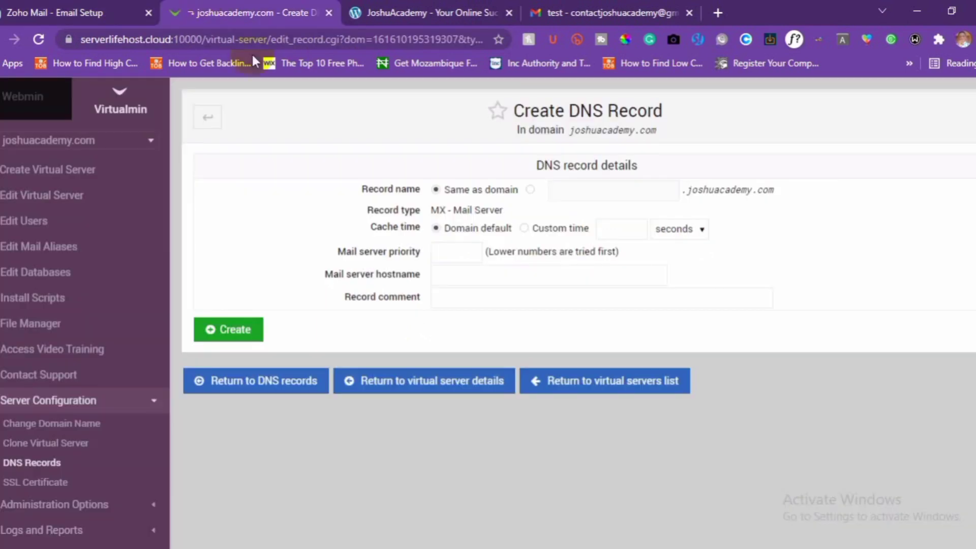
left_click(450, 253)
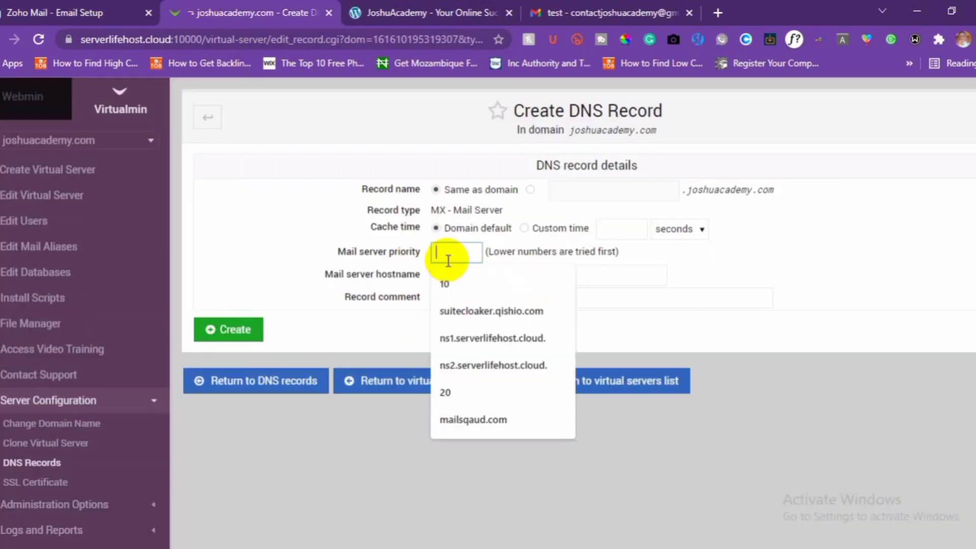
type("20")
left_click(470, 280)
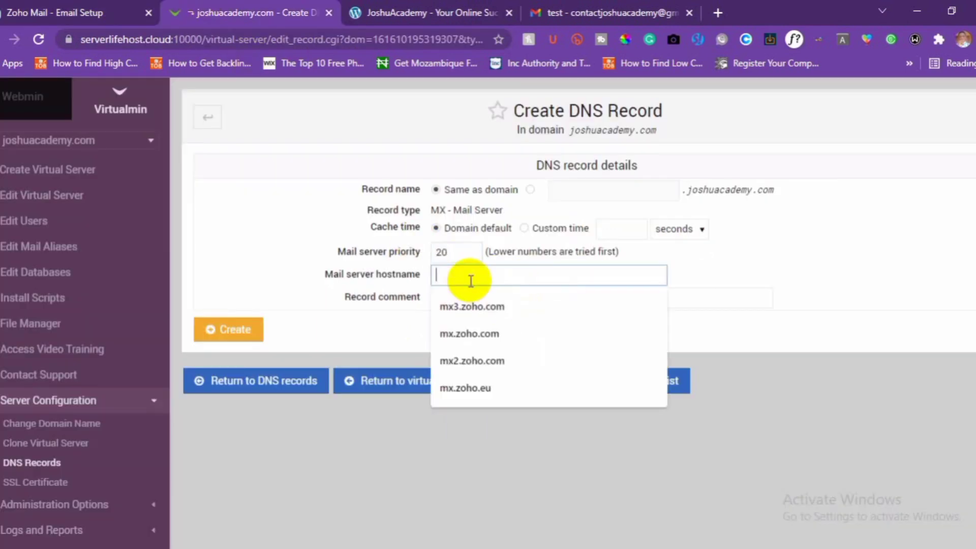
key("ctrl+v")
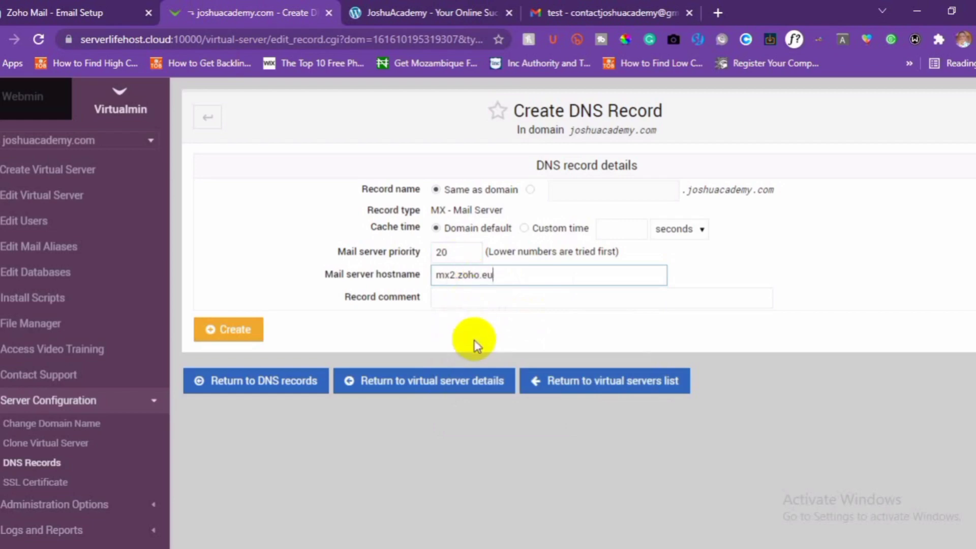
left_click(251, 328)
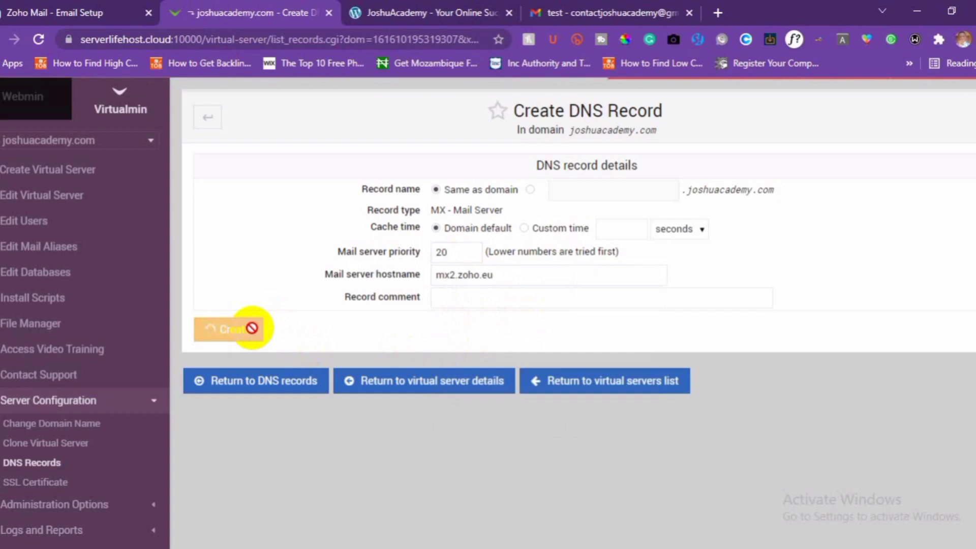
scroll(402, 326, "down", 1)
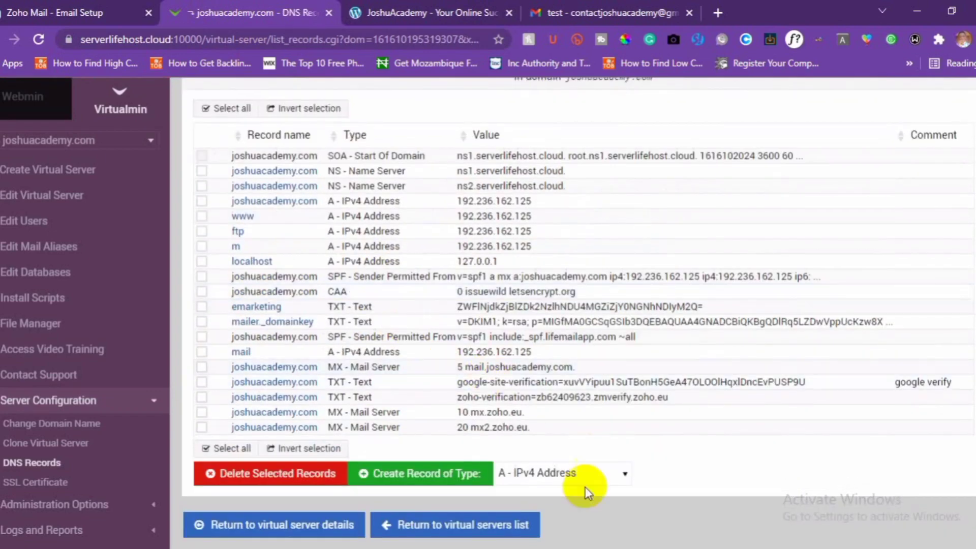
Step: Choose MX - Mail Server as the new record type in Virtualmin
left_click(508, 478)
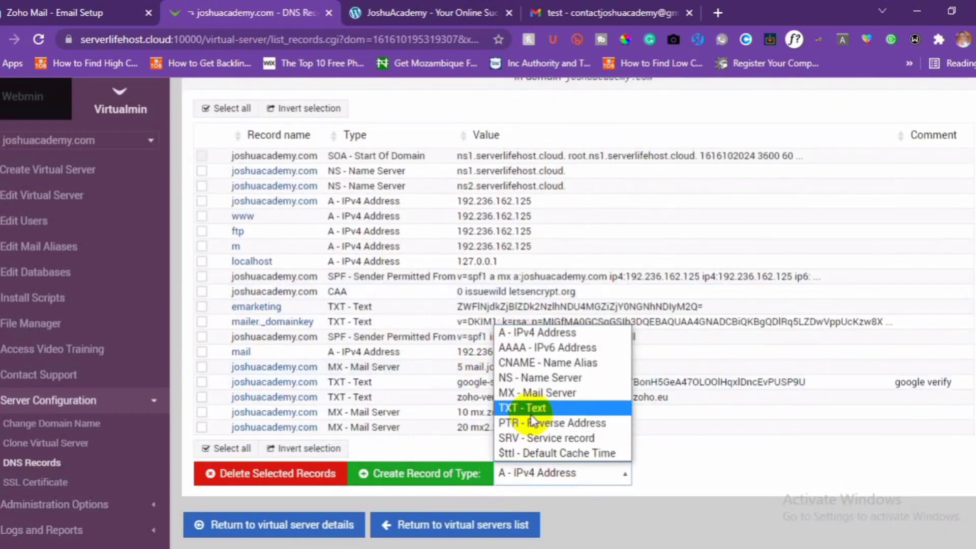
left_click(529, 378)
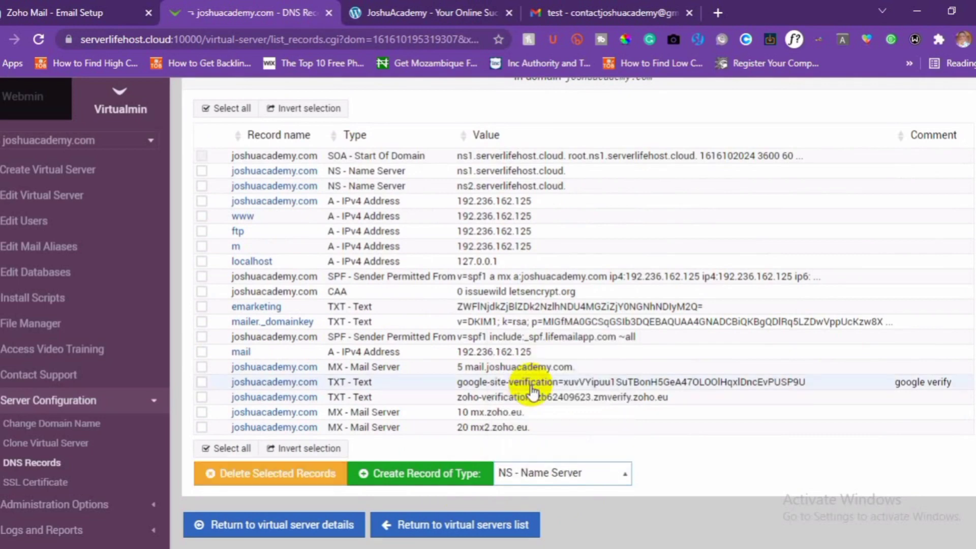
left_click(527, 474)
left_click(526, 394)
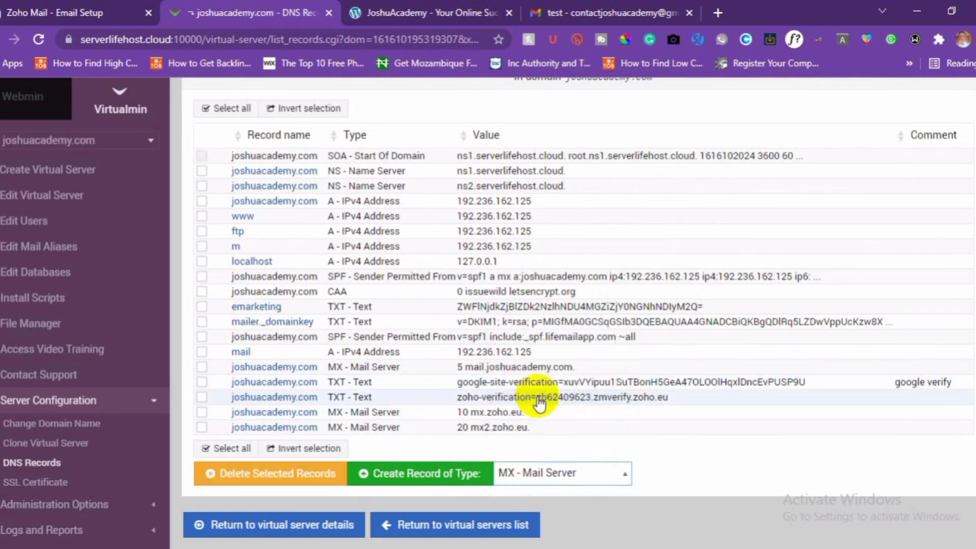
left_click(487, 472)
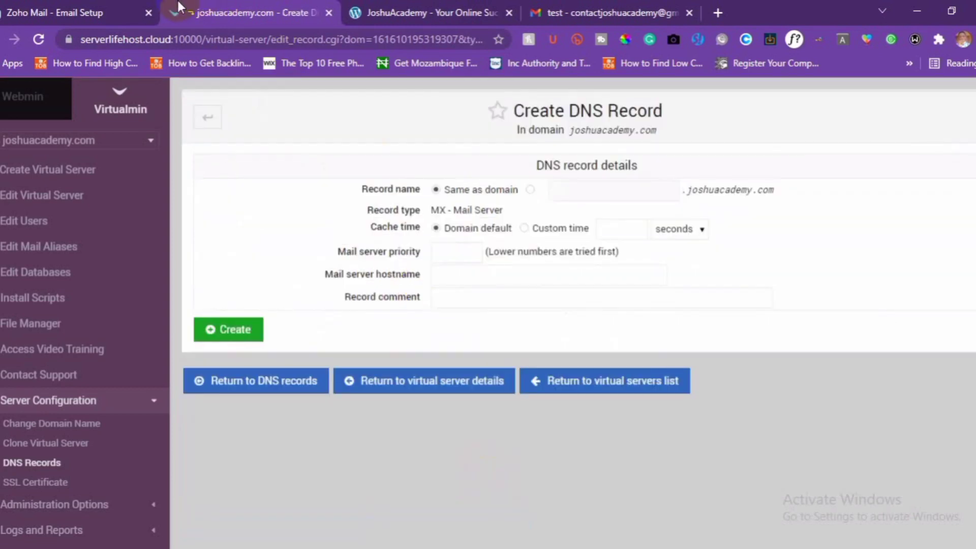
Step: Create the MX record mx3.zoho.eu with priority 50, copying the hostname from Zoho
left_click(119, 1)
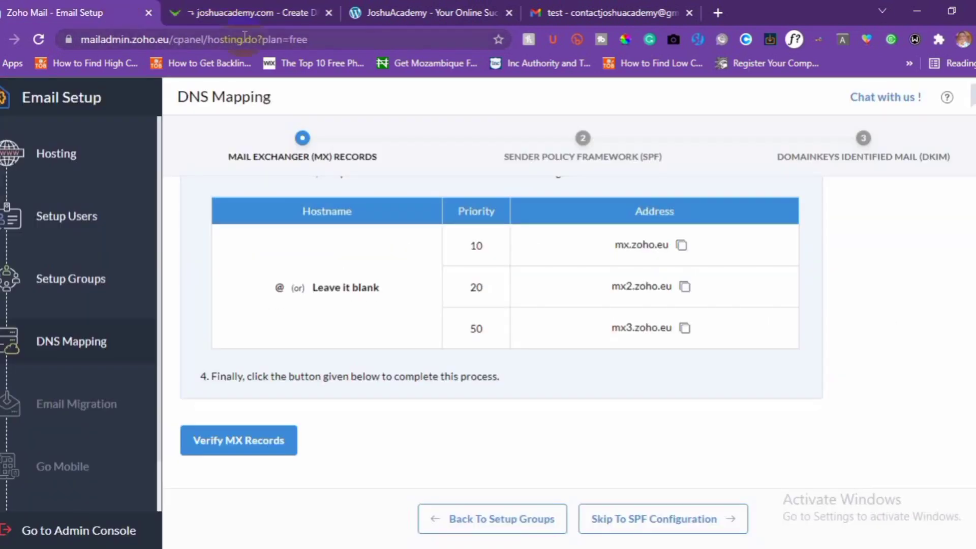
left_click(685, 328)
left_click(220, 3)
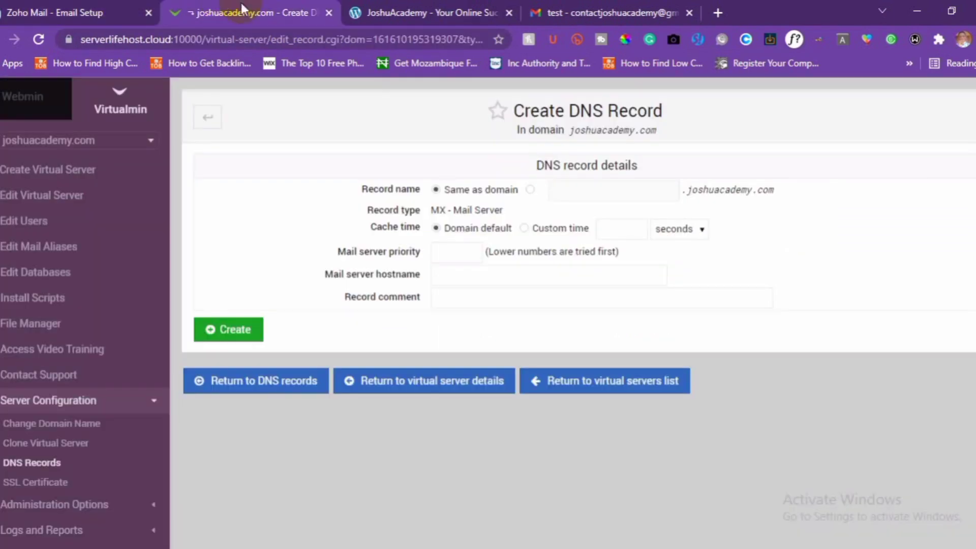
left_click(507, 294)
left_click(510, 274)
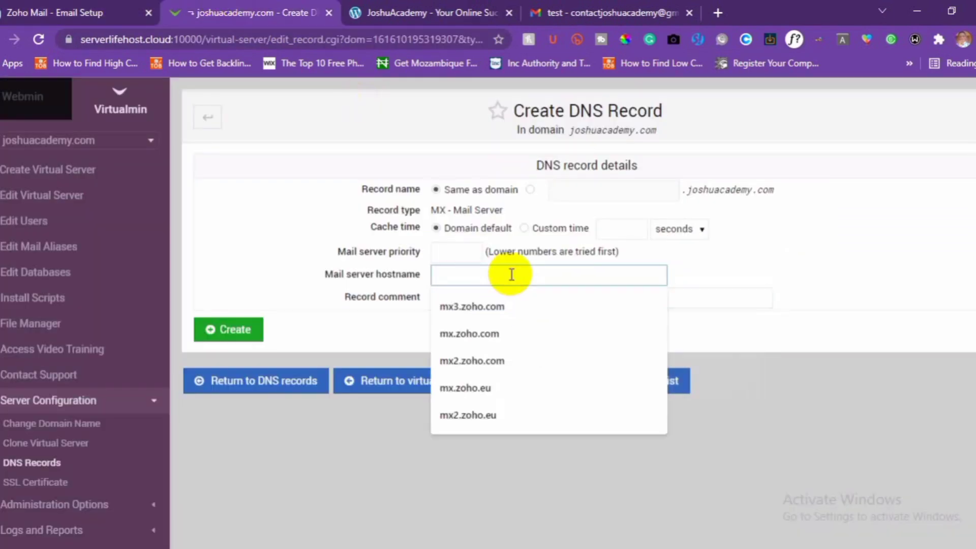
key("ctrl+v")
left_click(457, 249)
type("5")
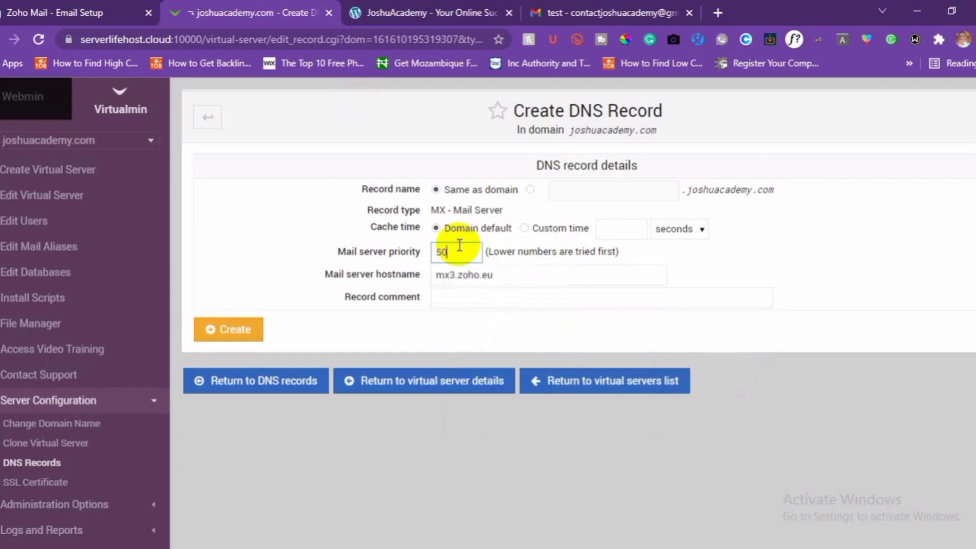
type("0")
left_click(223, 328)
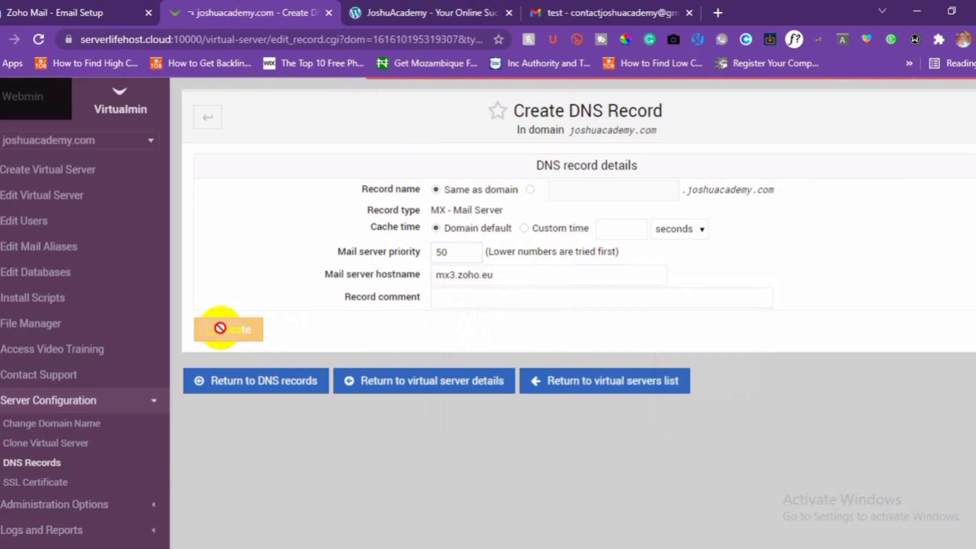
scroll(503, 396, "down", 2)
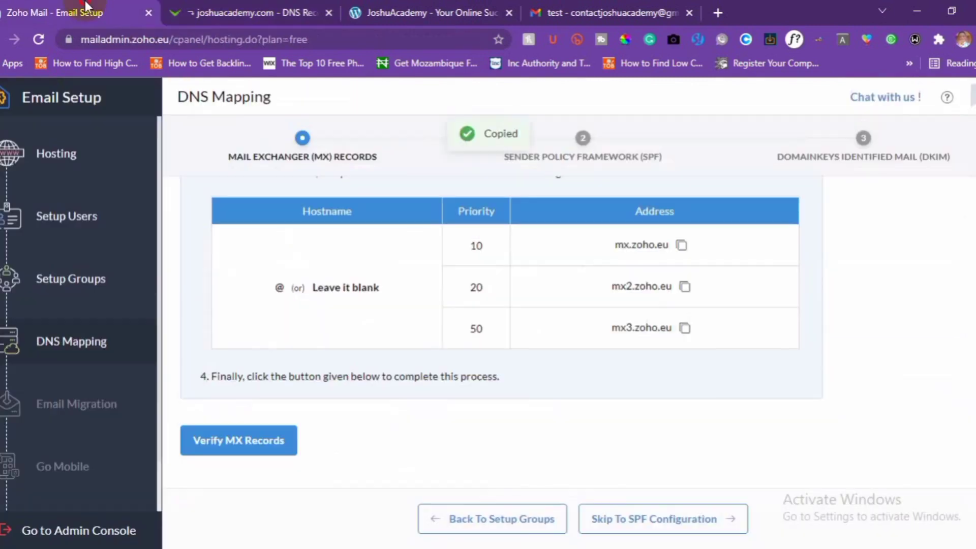
Step: Run Zoho's MX verification, which fails on the leftover 5 mail.joshuacademy.com record
left_click(76, 12)
left_click(261, 439)
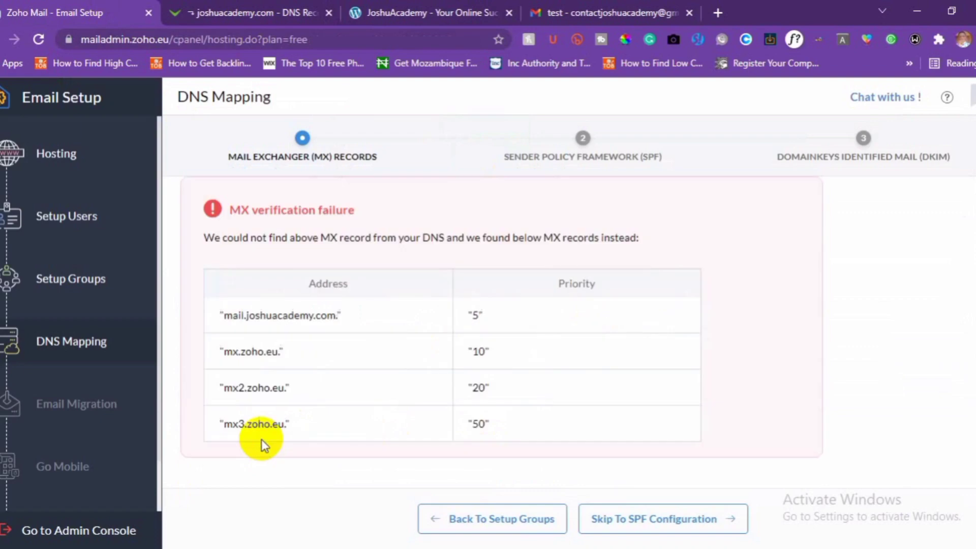
scroll(376, 401, "down", 1)
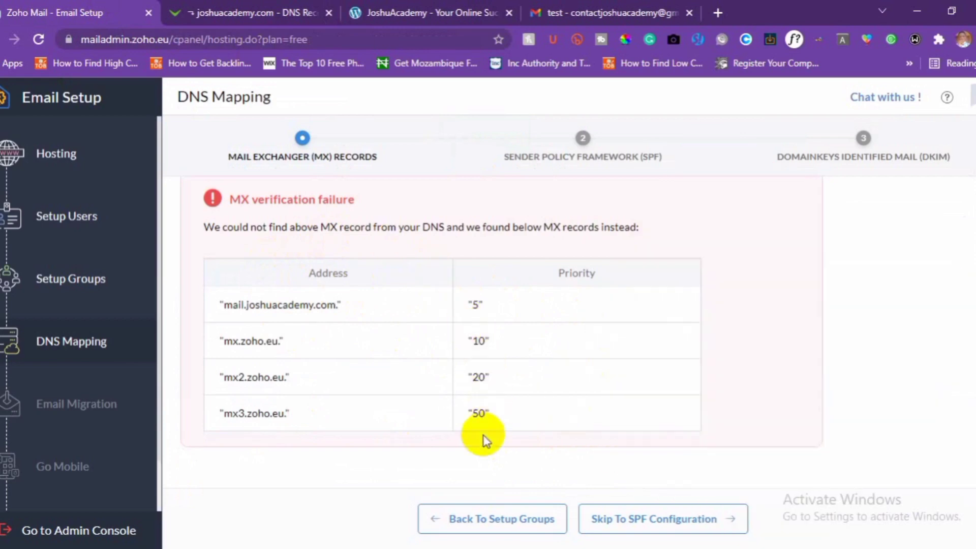
Step: Delete the old '5 mail.joshuacademy.com' MX record from Virtualmin's DNS list
left_click(249, 12)
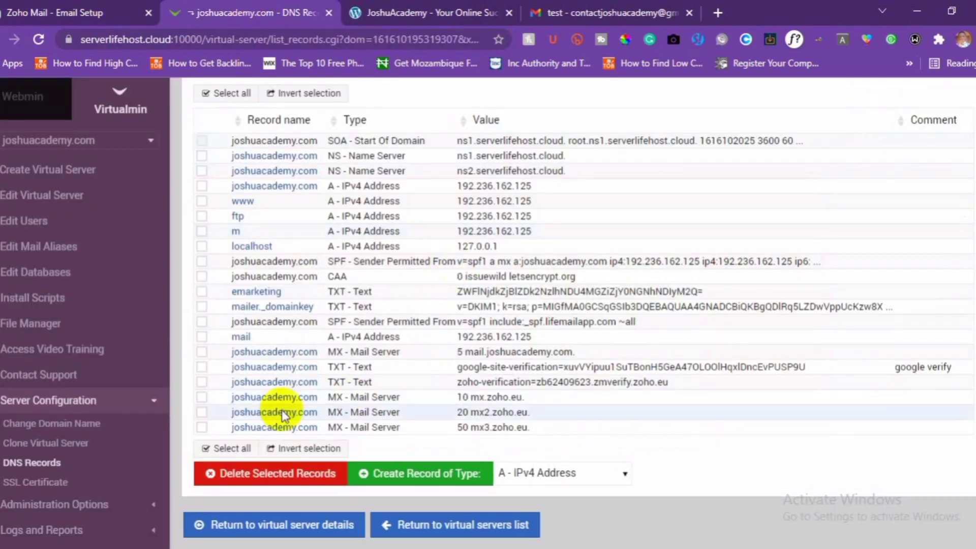
scroll(362, 341, "up", 2)
scroll(362, 341, "up", 1)
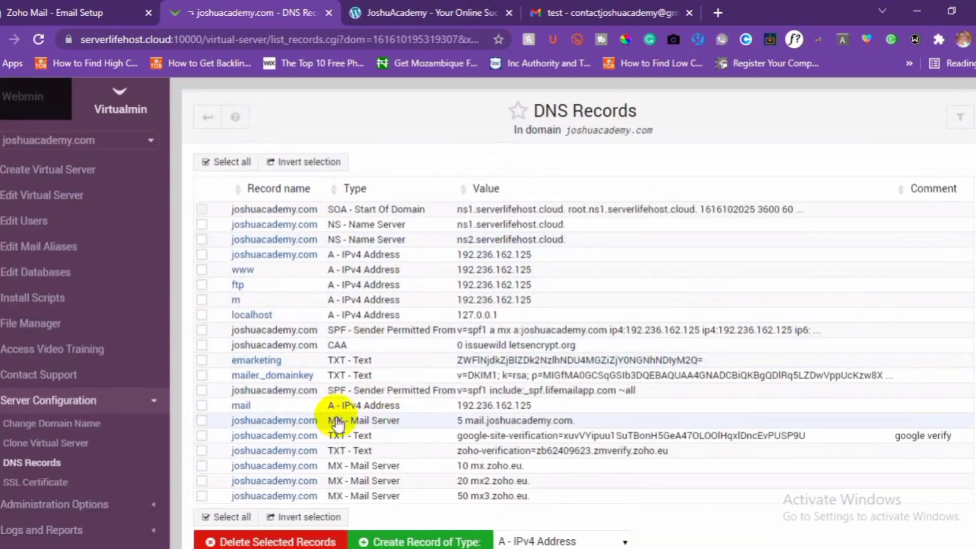
left_click(201, 421)
scroll(410, 381, "down", 1)
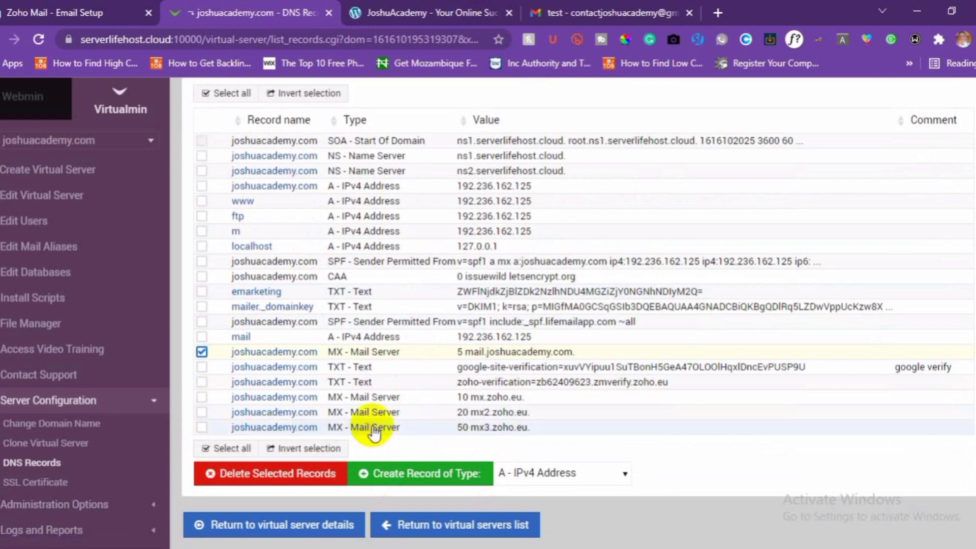
left_click(251, 475)
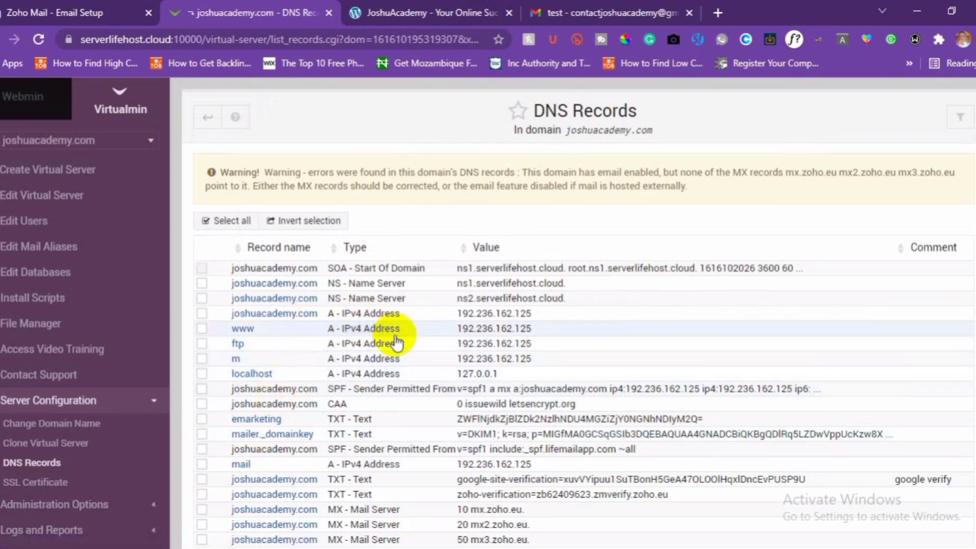
scroll(404, 381, "down", 2)
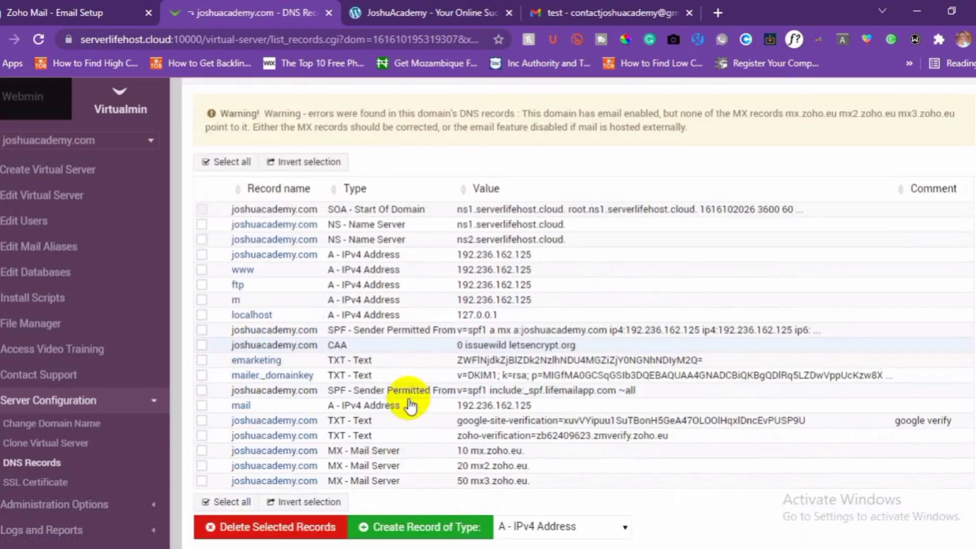
key("ctrl+shift+Tab")
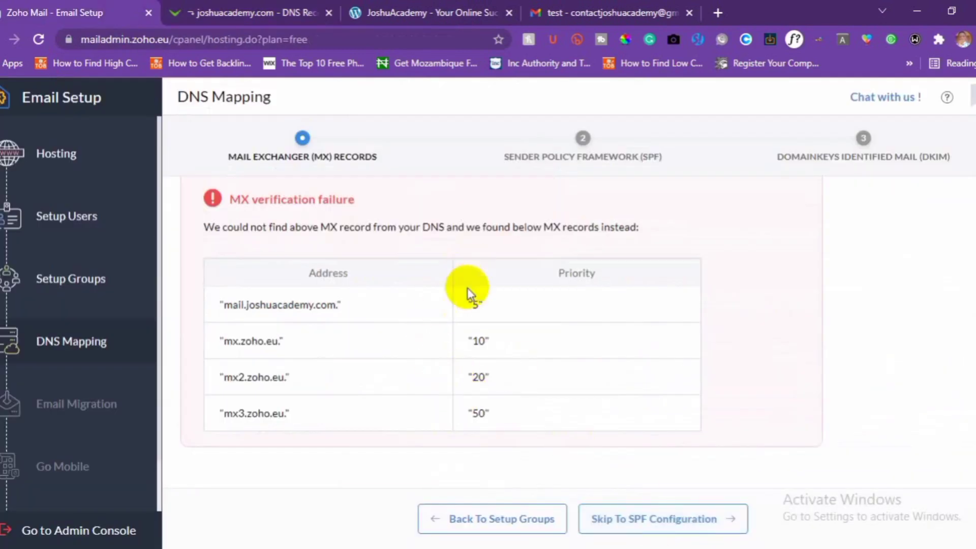
Step: Re-run Zoho's MX verification and review the failure still citing mail.joshuacademy.com
scroll(465, 308, "up", 4)
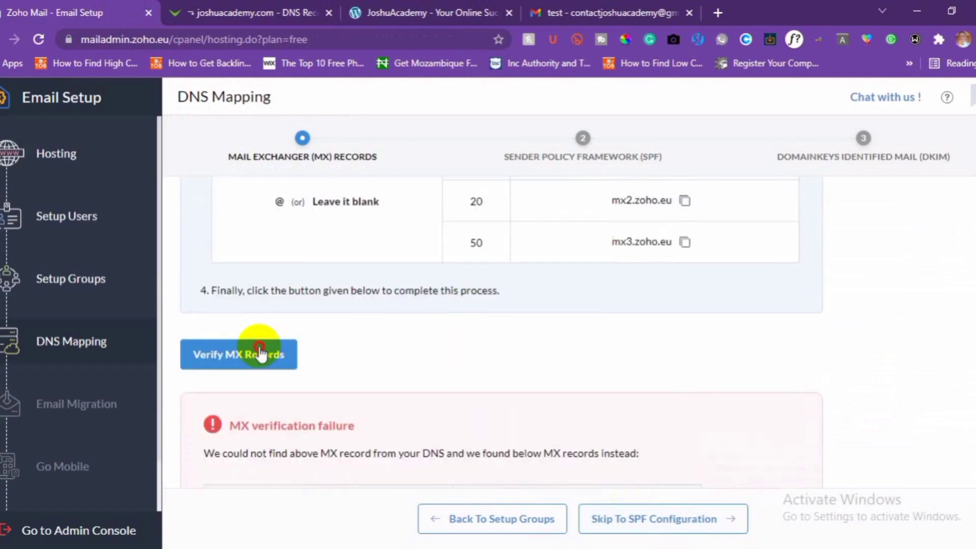
left_click(256, 353)
scroll(429, 362, "up", 1)
scroll(429, 364, "up", 4)
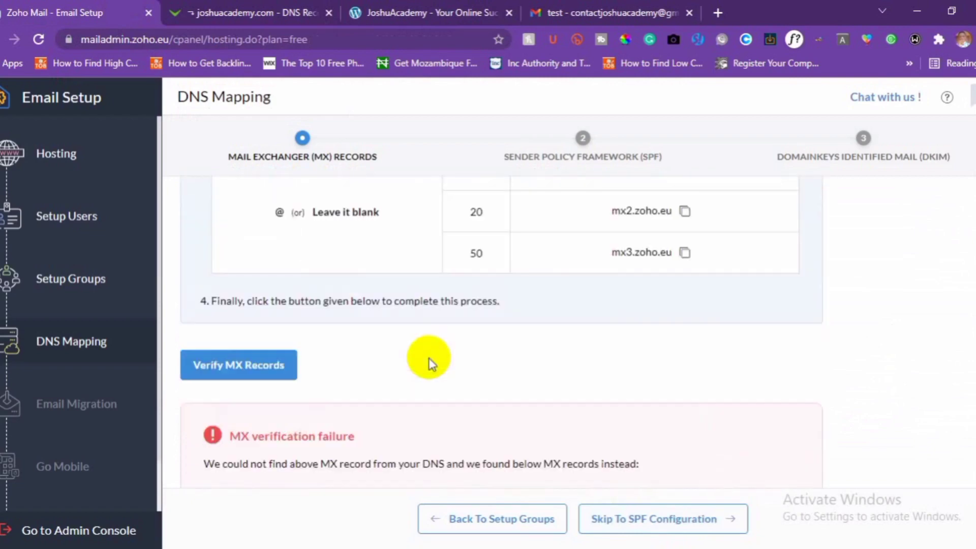
left_click(257, 365)
scroll(334, 345, "up", 7)
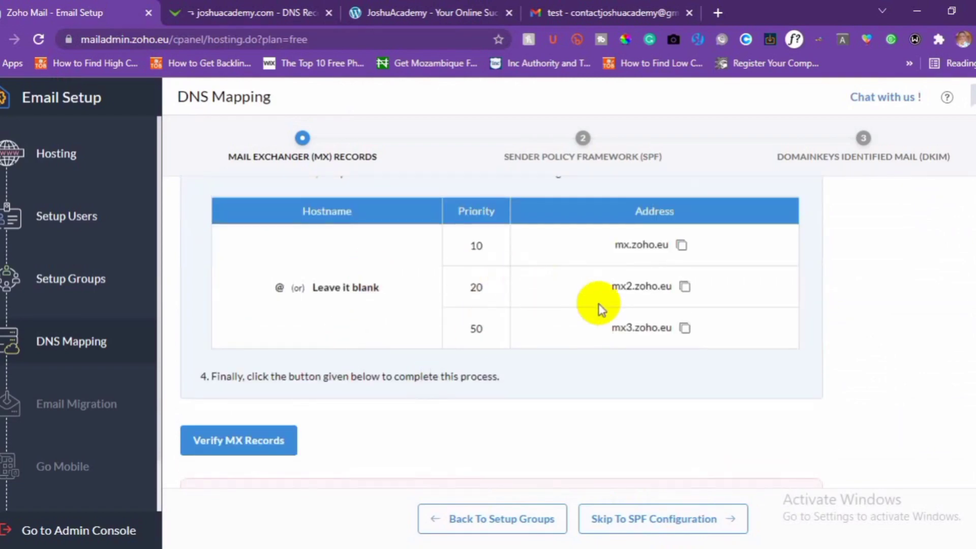
scroll(599, 312, "up", 3)
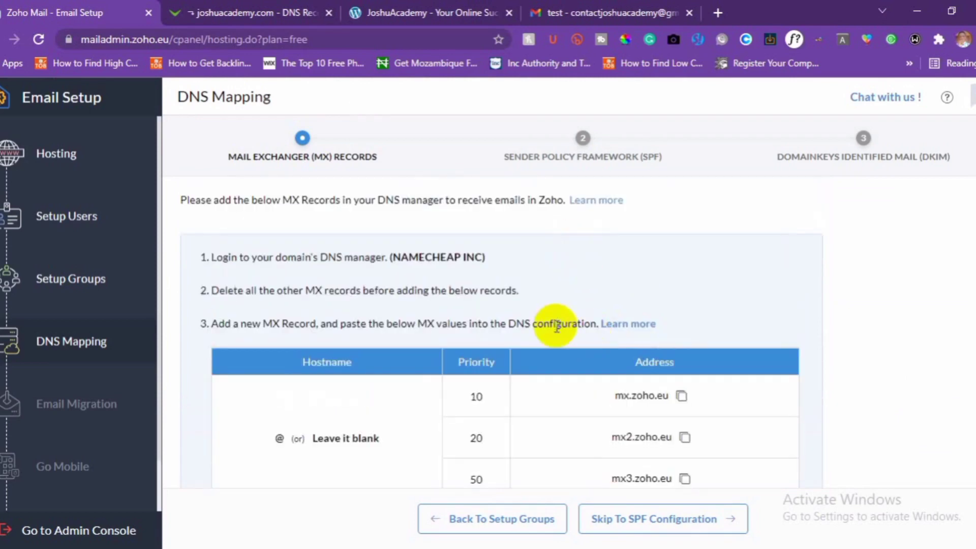
scroll(501, 320, "down", 3)
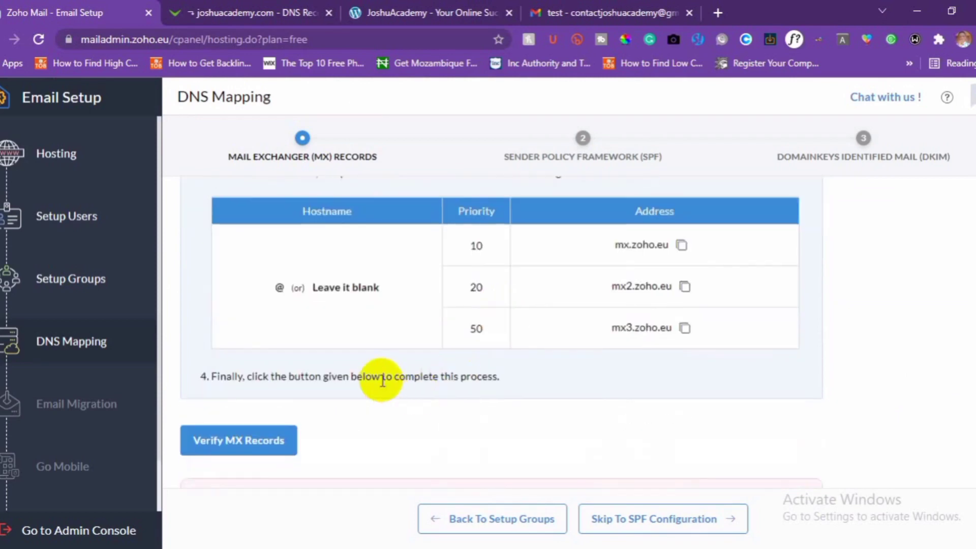
scroll(496, 374, "down", 4)
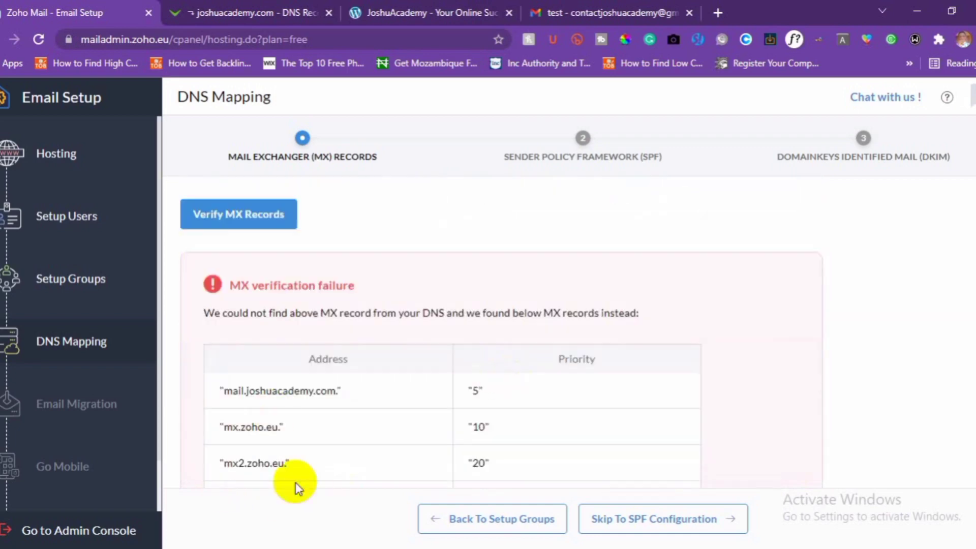
scroll(289, 469, "down", 2)
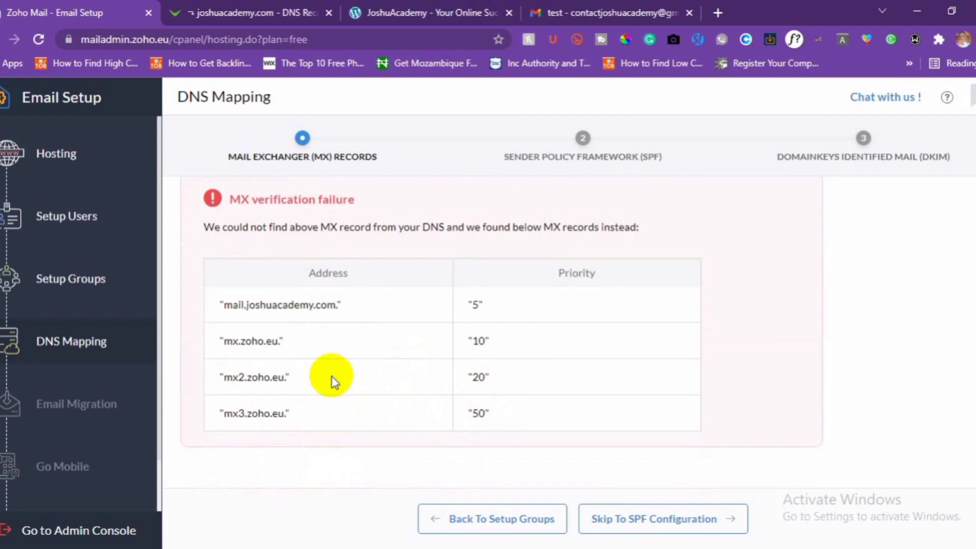
scroll(337, 376, "up", 2)
left_click(254, 10)
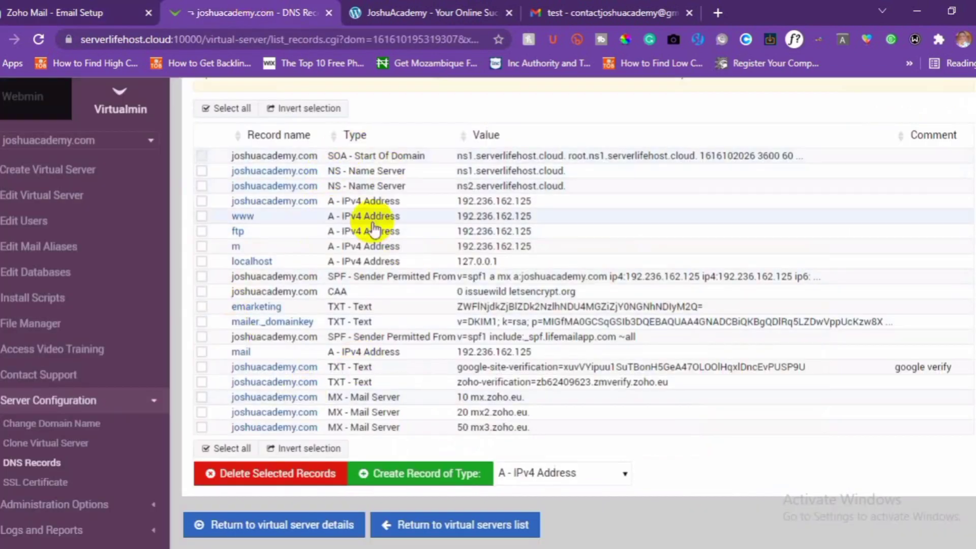
Step: Re-run the MX record verification in Zoho Mail Admin
scroll(362, 239, "up", 3)
scroll(371, 262, "down", 2)
scroll(368, 272, "down", 2)
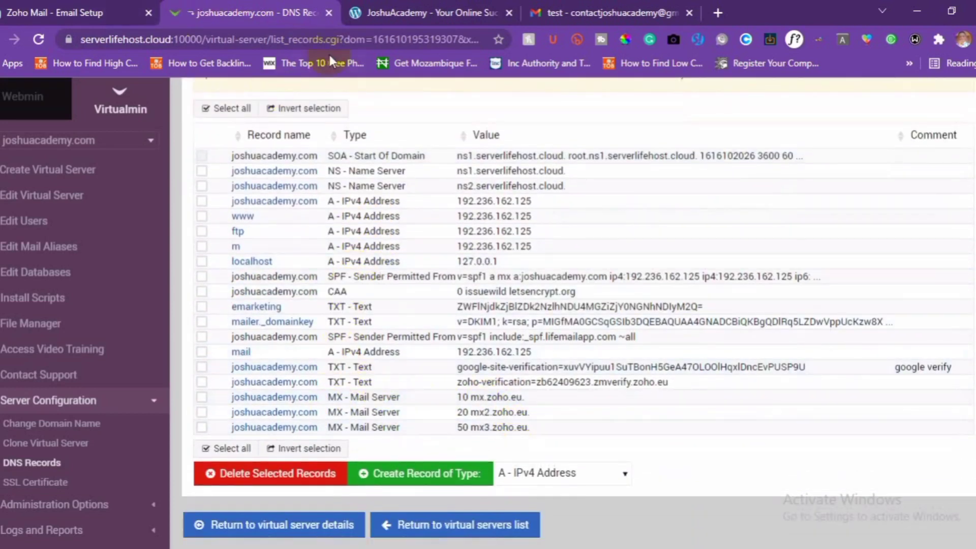
left_click(96, 12)
scroll(435, 213, "down", 3)
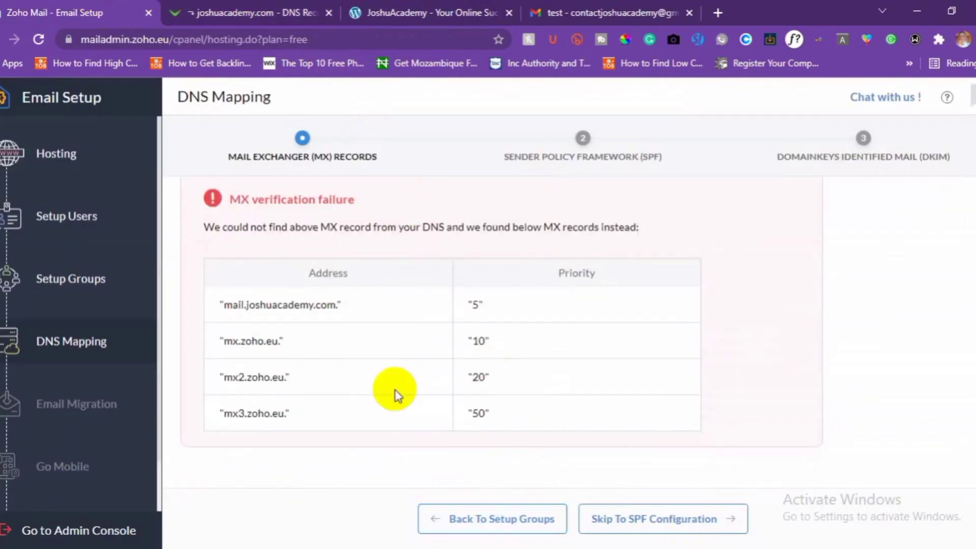
scroll(475, 340, "up", 5)
left_click(259, 358)
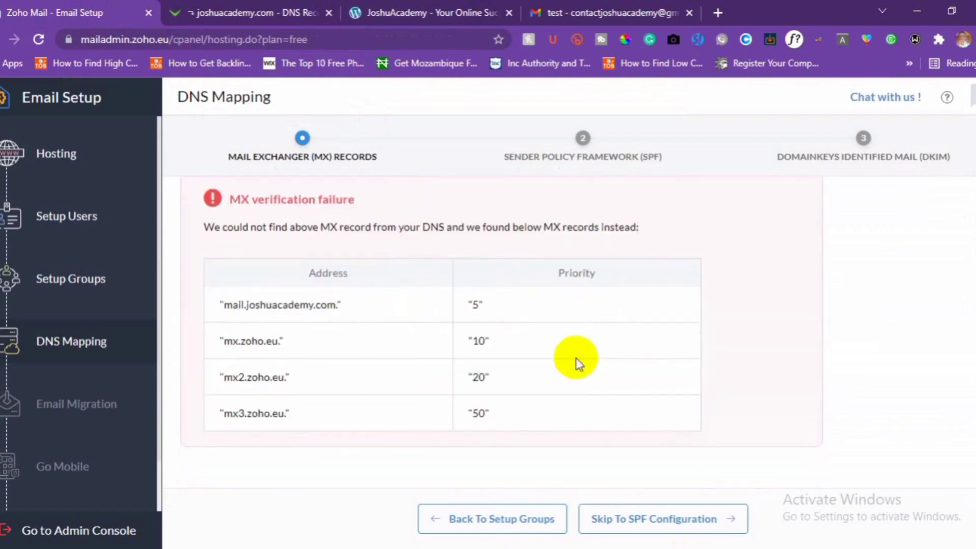
Step: Check Virtualmin's DNS list, then skip MX to SPF configuration and accept the warning
left_click(242, 13)
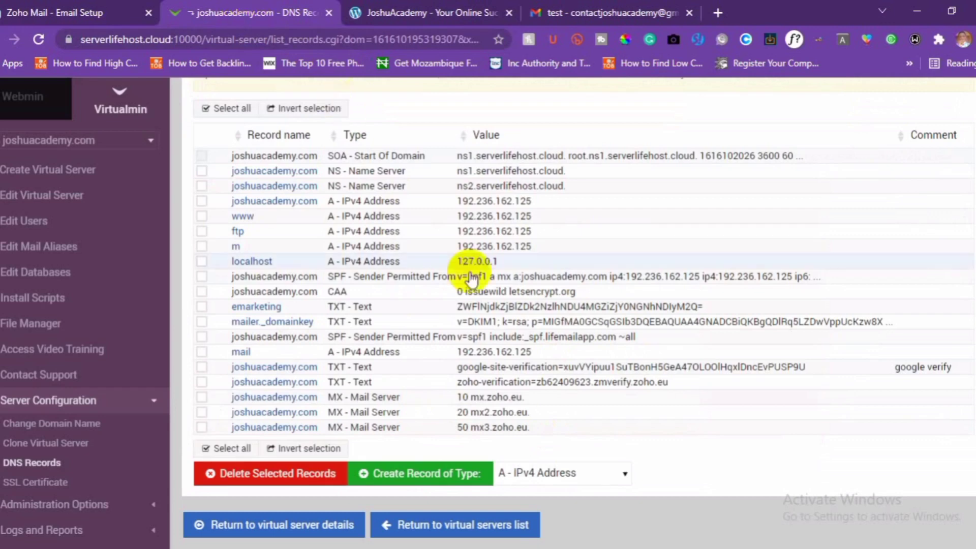
left_click(159, 7)
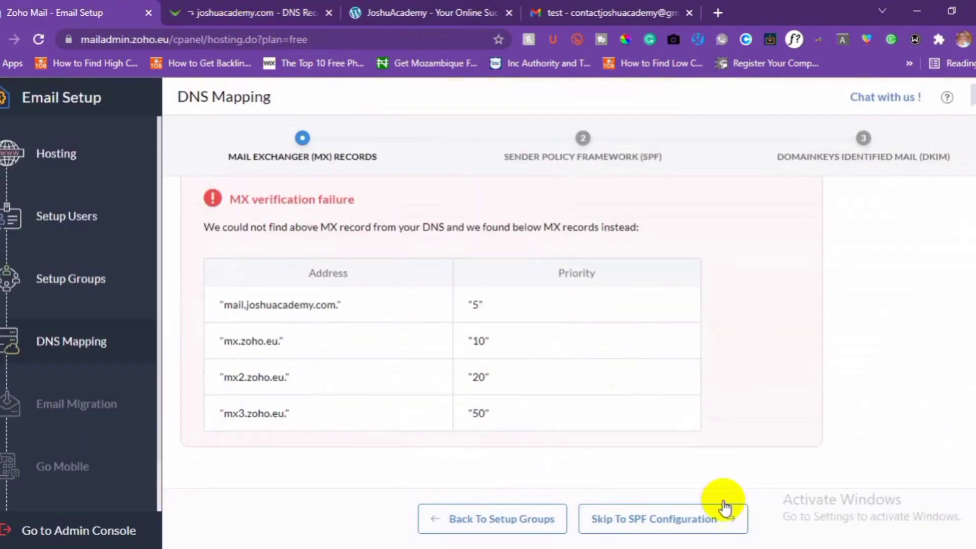
left_click(664, 524)
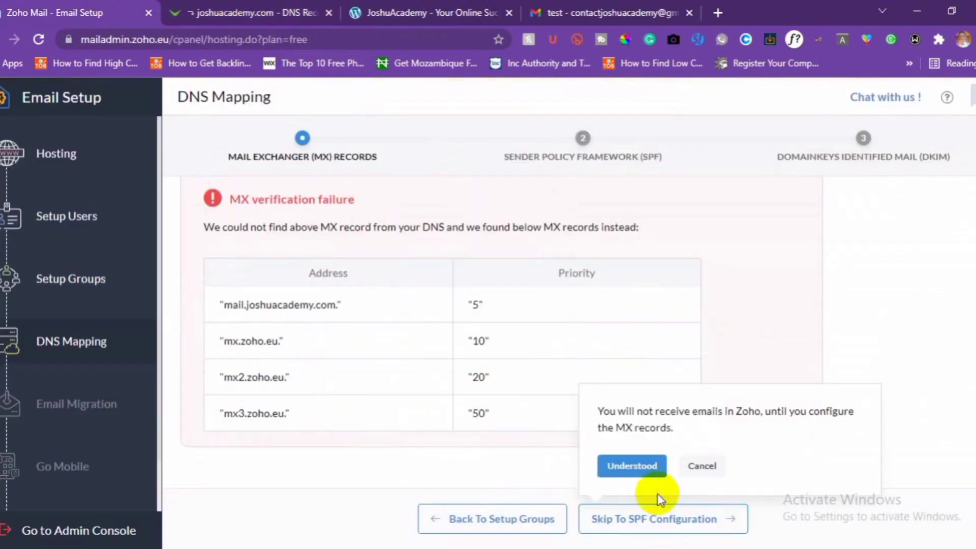
left_click(655, 473)
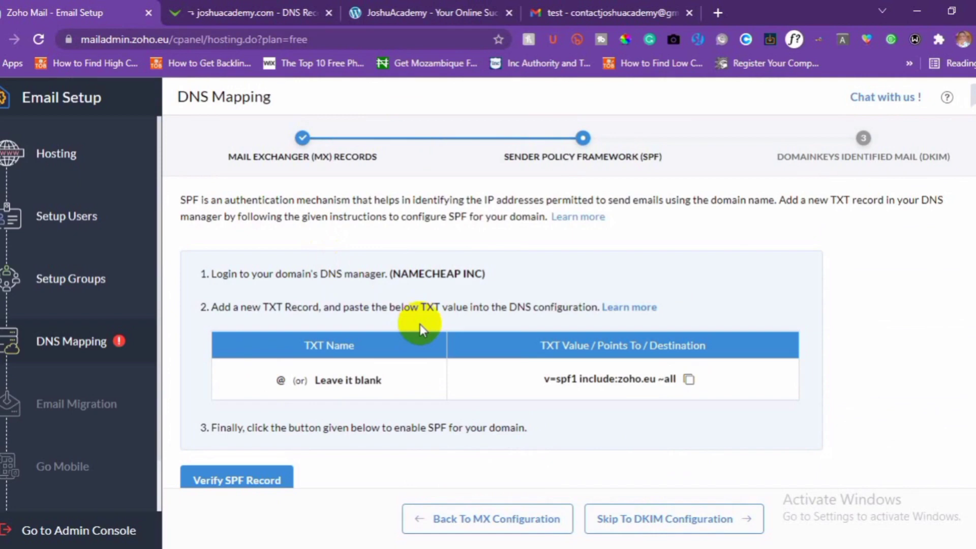
Step: Copy the SPF value v=spf1 include:zoho.eu ~all from Zoho's SPF step
scroll(477, 330, "down", 1)
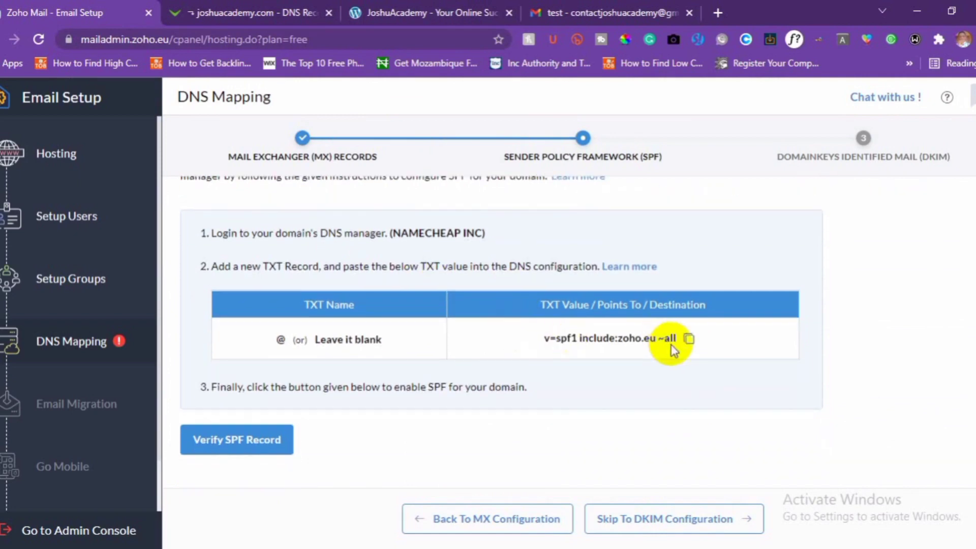
left_click(697, 341)
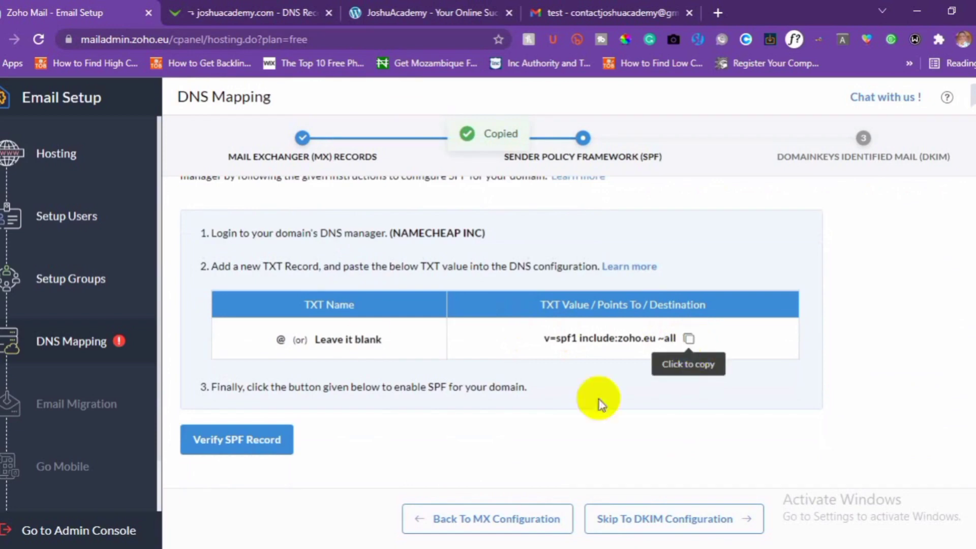
left_click(234, 15)
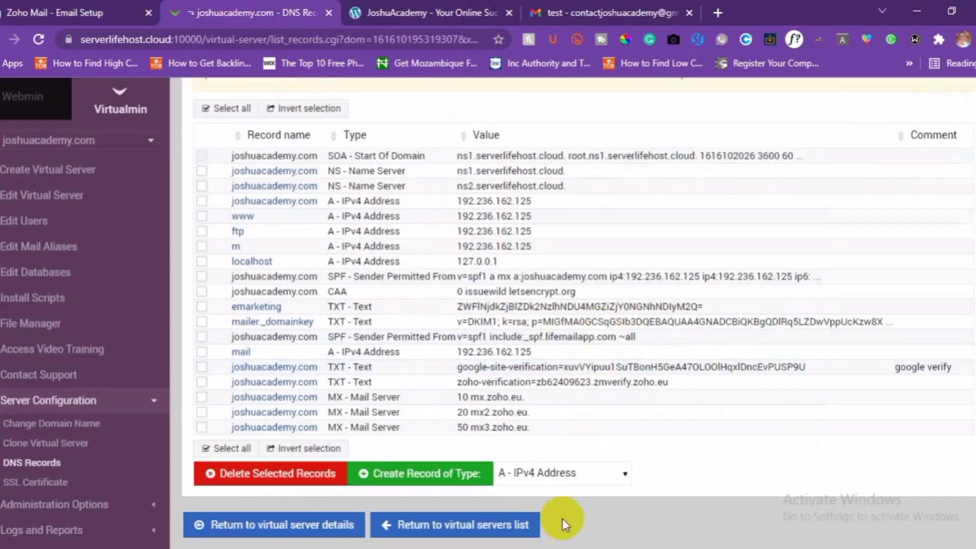
Step: Create a TXT record in Virtualmin holding the pasted SPF value
left_click(559, 486)
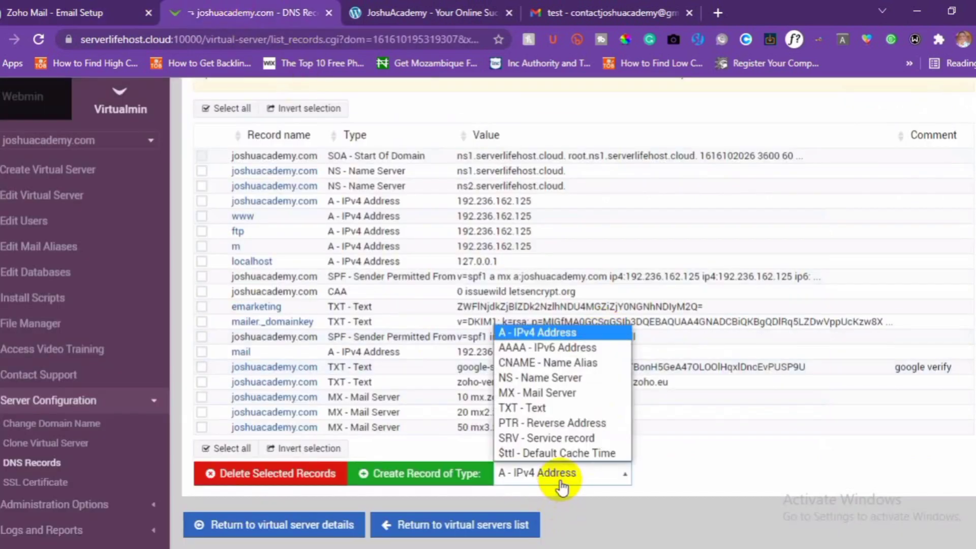
left_click(561, 408)
left_click(568, 478)
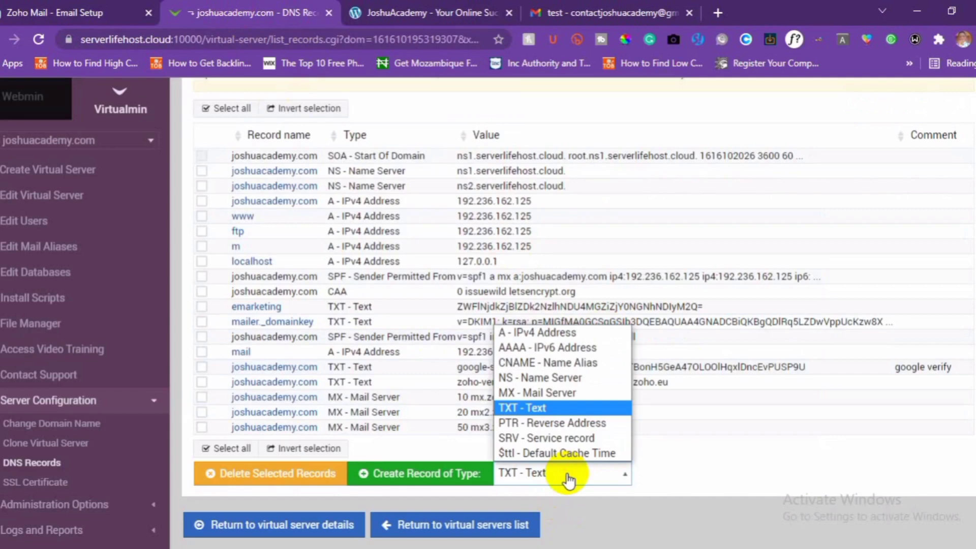
left_click(449, 473)
left_click(447, 471)
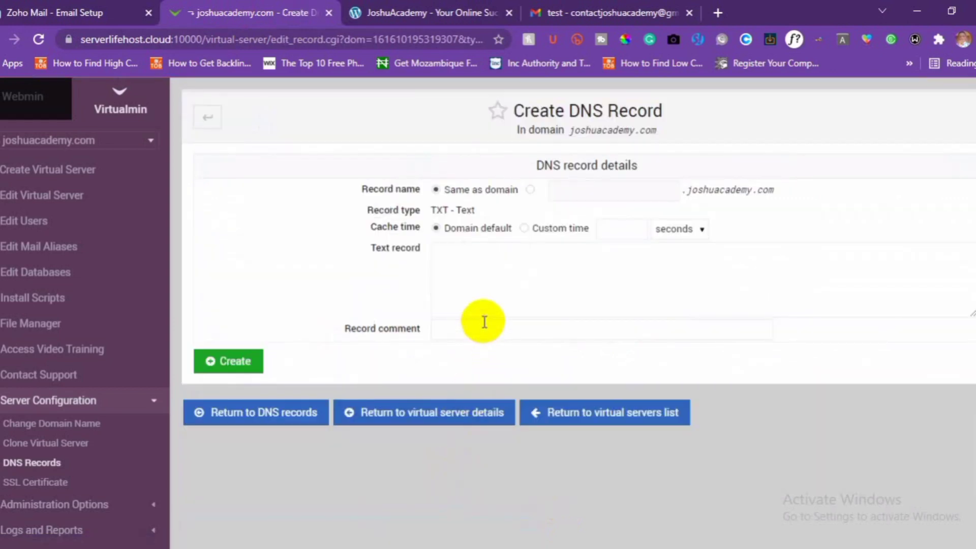
left_click(482, 295)
key("ctrl+v")
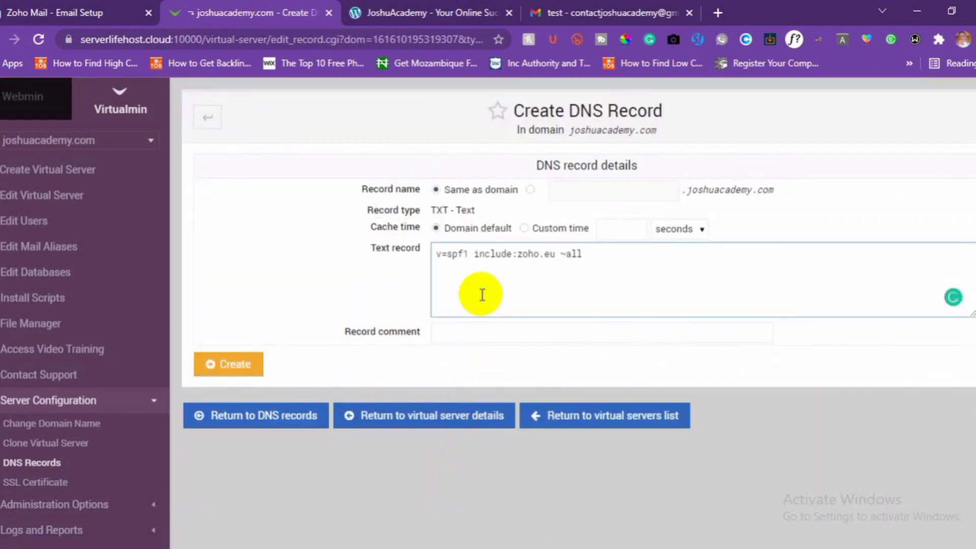
left_click(235, 362)
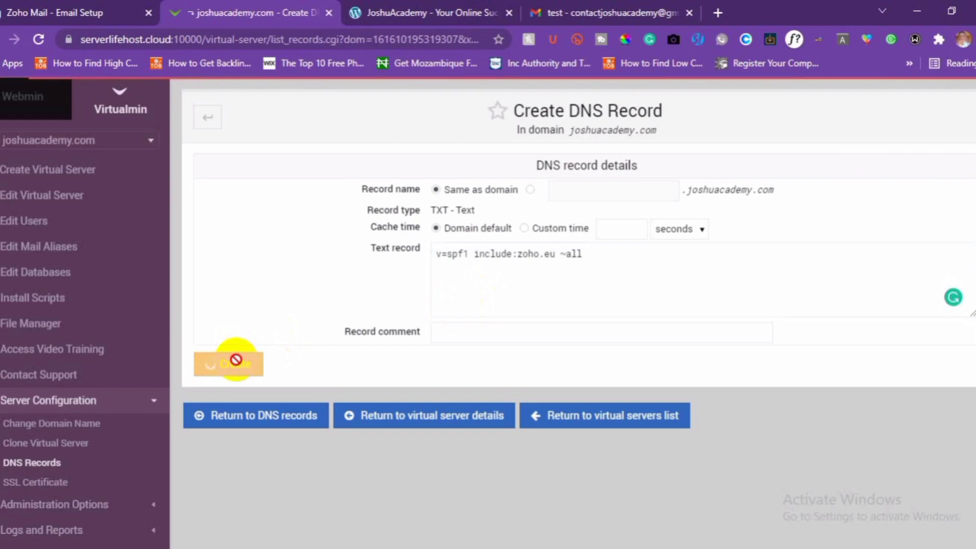
scroll(417, 350, "down", 3)
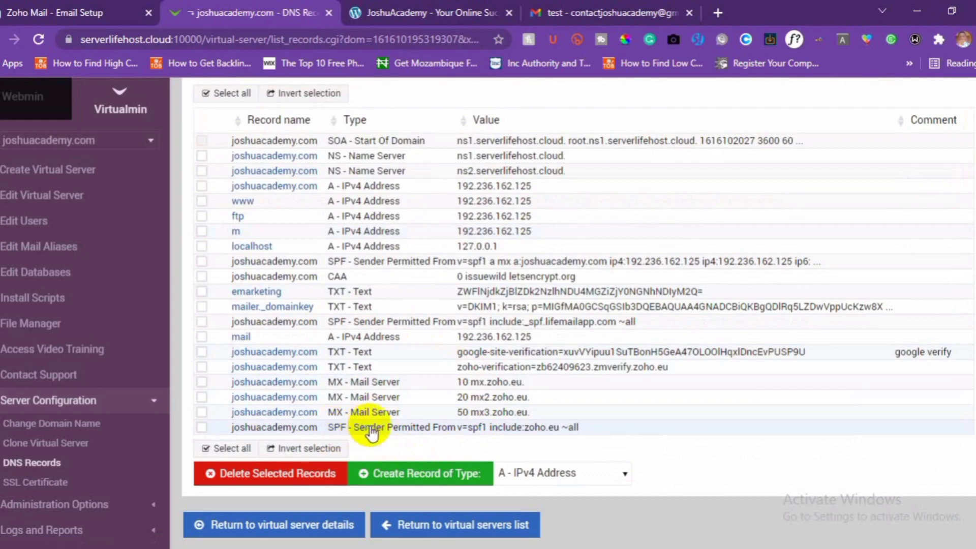
Step: Verify the SPF record, which fails, then skip to DKIM configuration and accept the warning
key("ctrl+Page_Up")
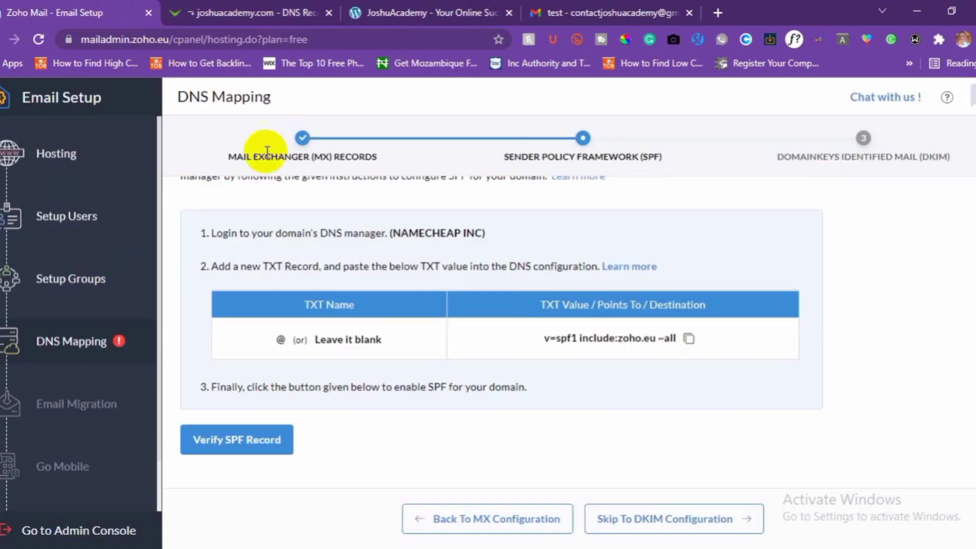
left_click(241, 439)
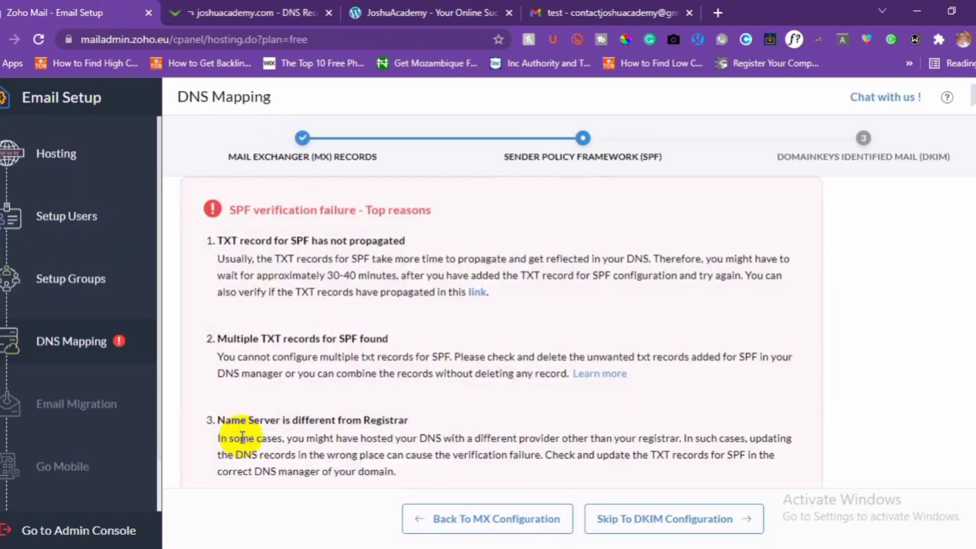
scroll(413, 294, "down", 3)
scroll(416, 295, "up", 5)
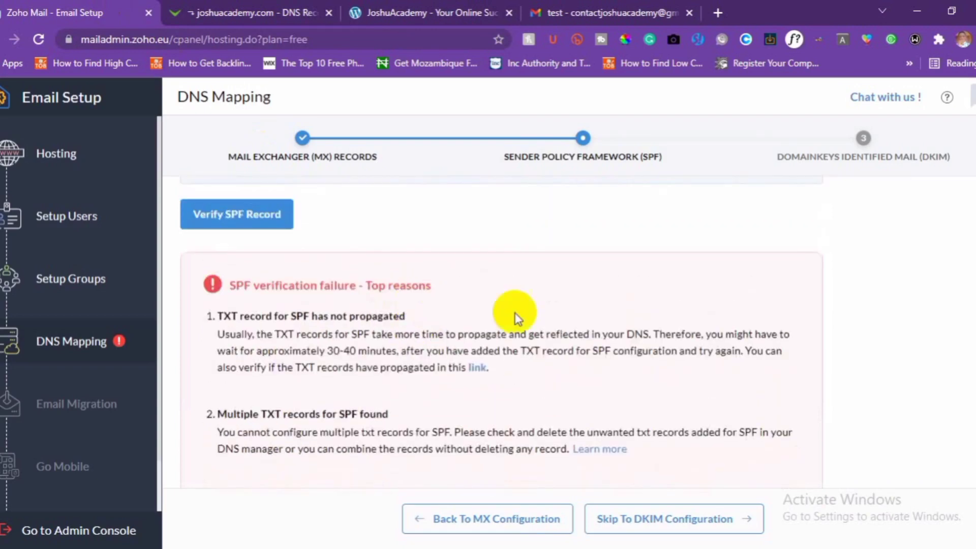
scroll(541, 292, "down", 2)
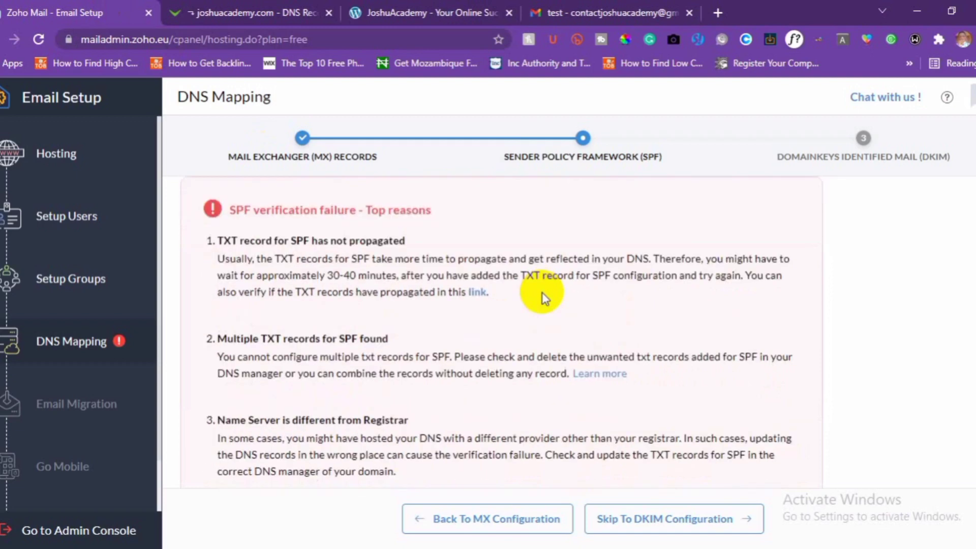
scroll(541, 292, "down", 4)
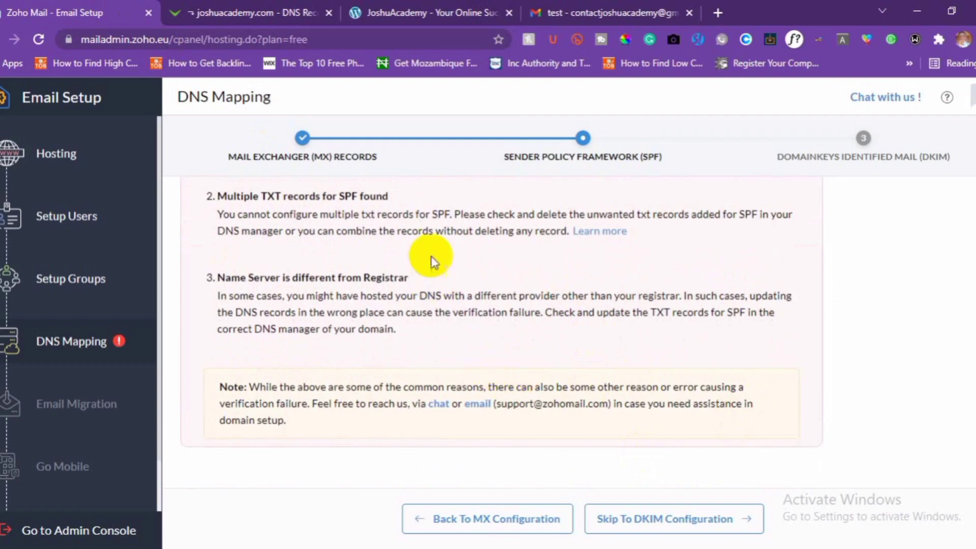
left_click(692, 528)
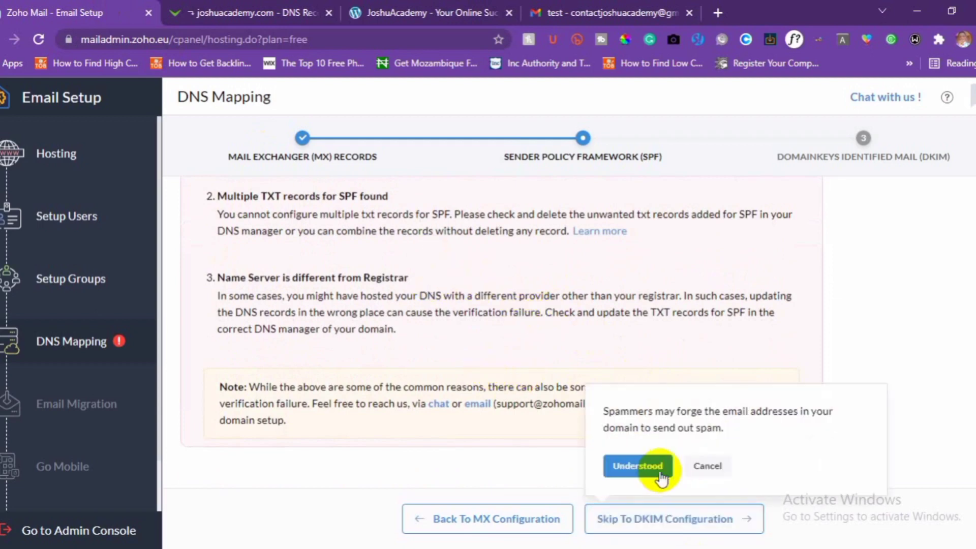
left_click(656, 467)
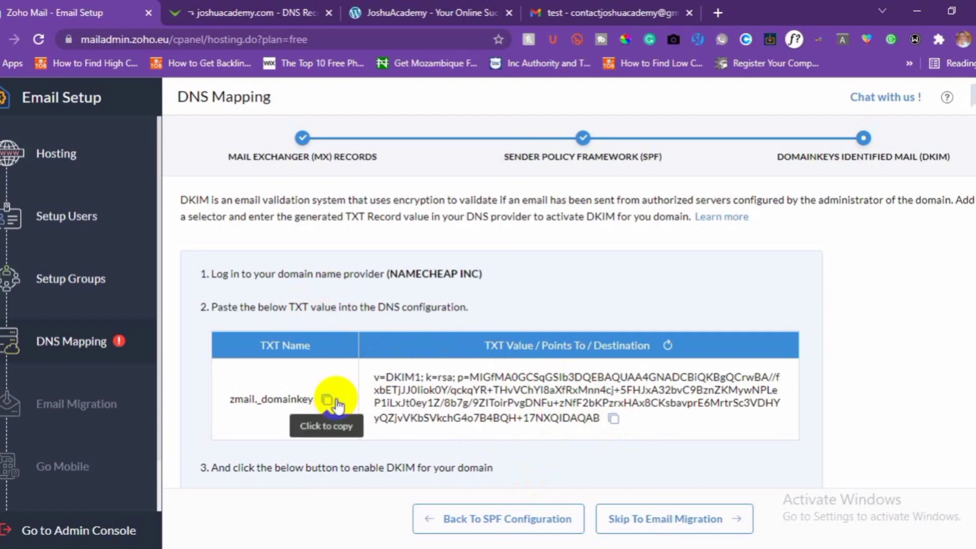
Step: Copy Zoho's DKIM value and choose TXT as the new Virtualmin record type
scroll(330, 406, "down", 2)
scroll(462, 405, "up", 2)
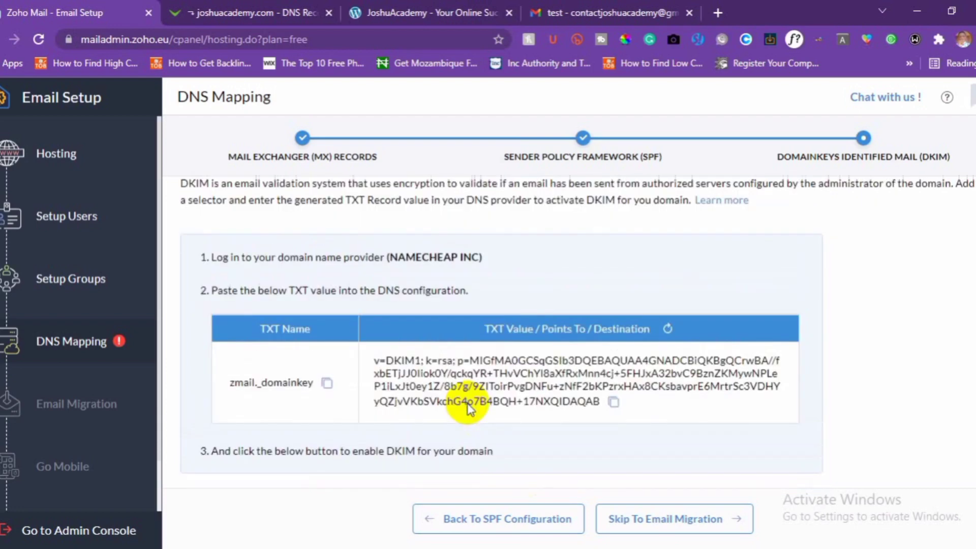
left_click(614, 402)
left_click(244, 12)
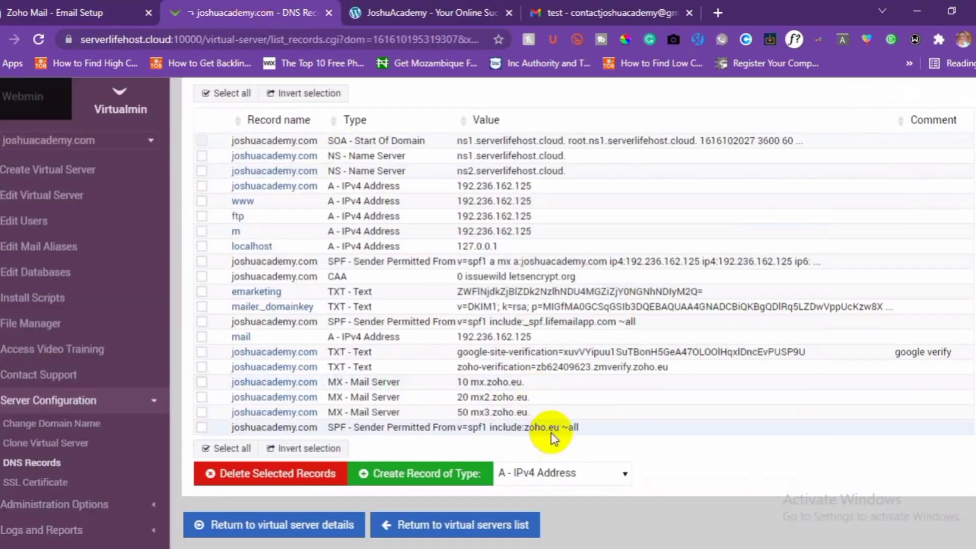
left_click(556, 480)
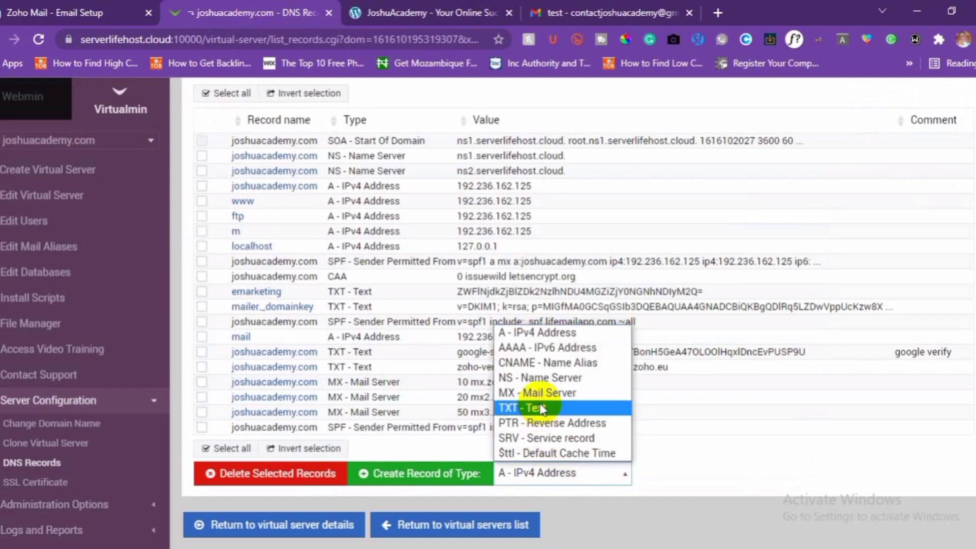
left_click(562, 405)
Step: Paste Zoho's DKIM key into the new TXT record's text value
left_click(127, 12)
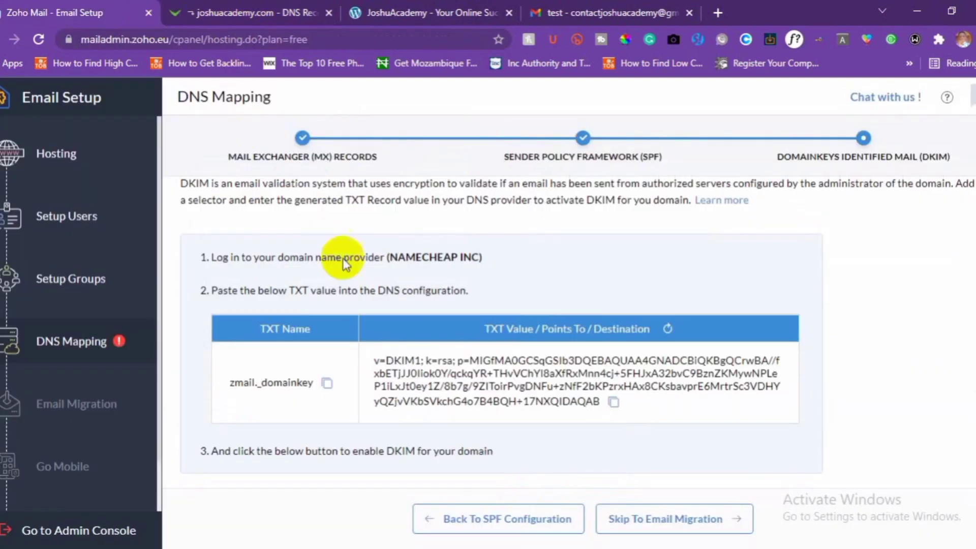
scroll(395, 341, "up", 1)
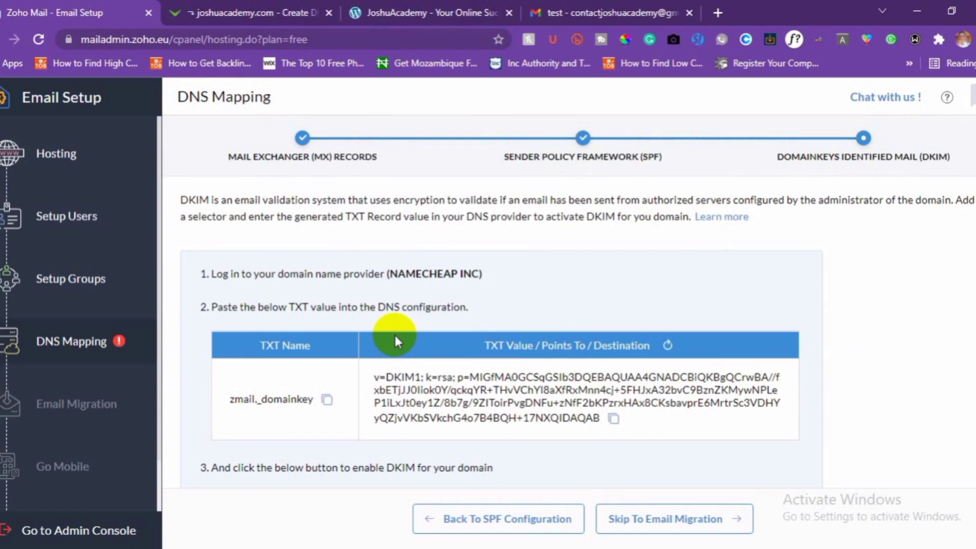
scroll(395, 333, "down", 2)
scroll(422, 394, "up", 2)
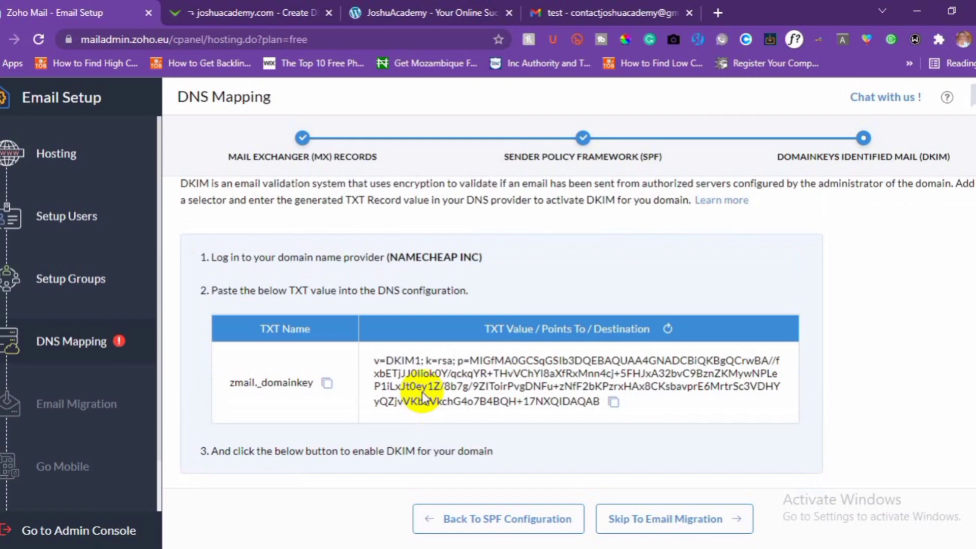
scroll(437, 337, "down", 2)
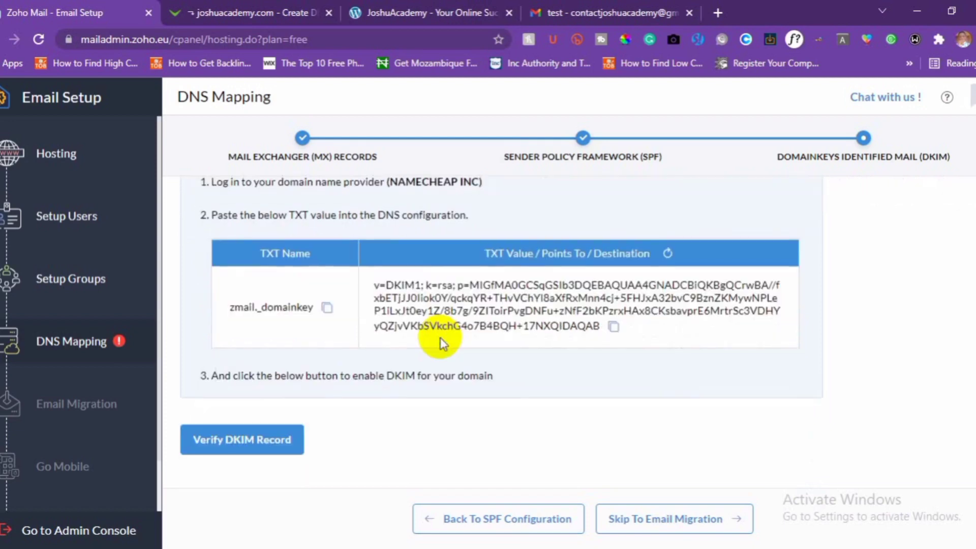
left_click(613, 327)
scroll(614, 326, "up", 2)
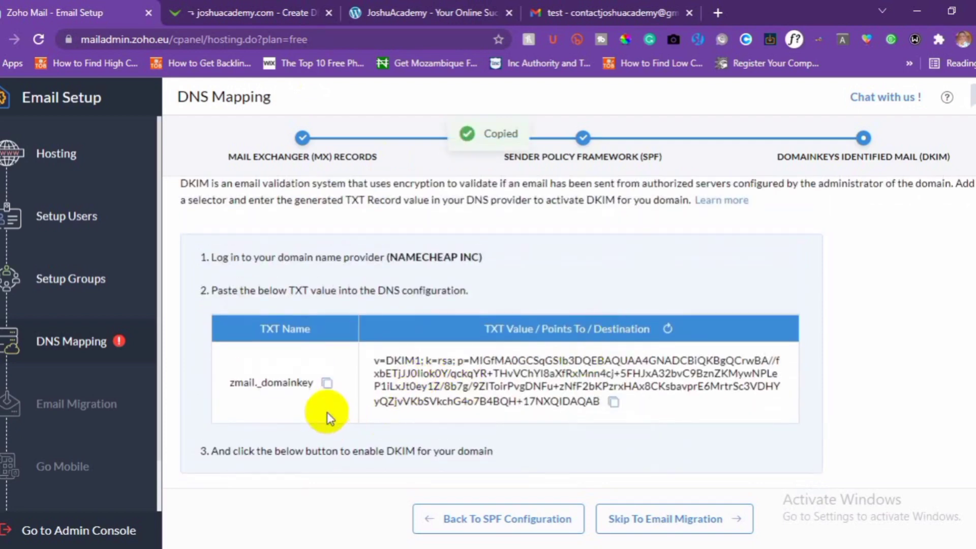
left_click(327, 383)
left_click(258, 18)
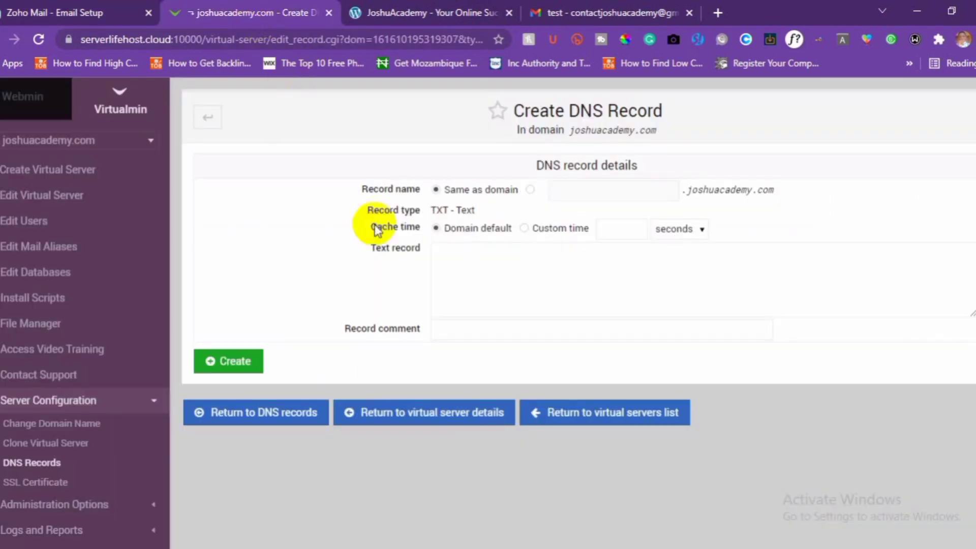
left_click(479, 279)
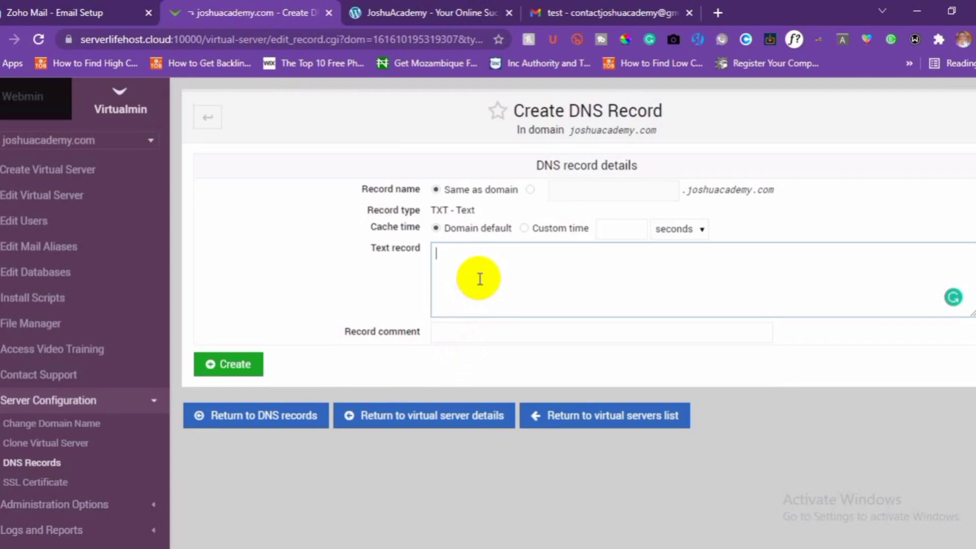
key("ctrl+v")
Step: Set the custom record name zmail._domainkey and create the DKIM TXT record
left_click(102, 12)
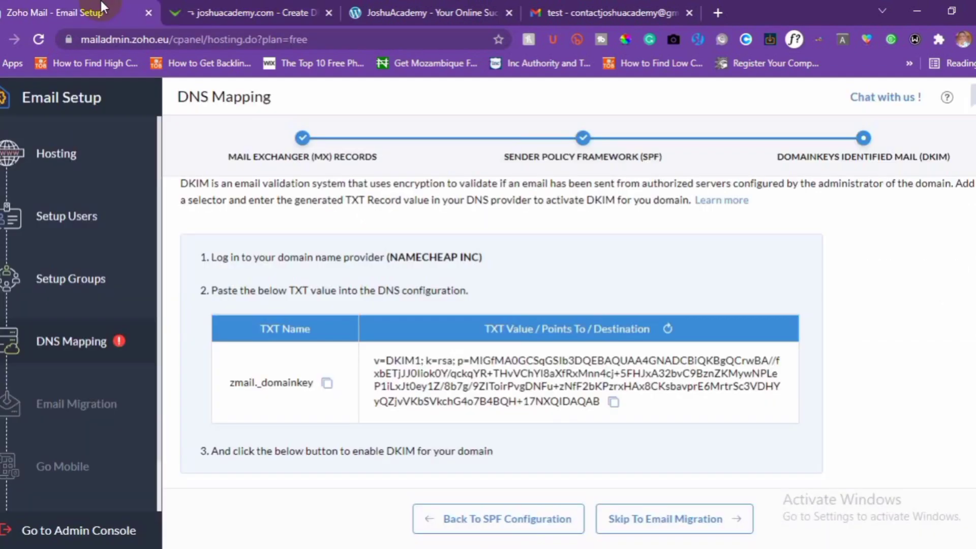
left_click(327, 383)
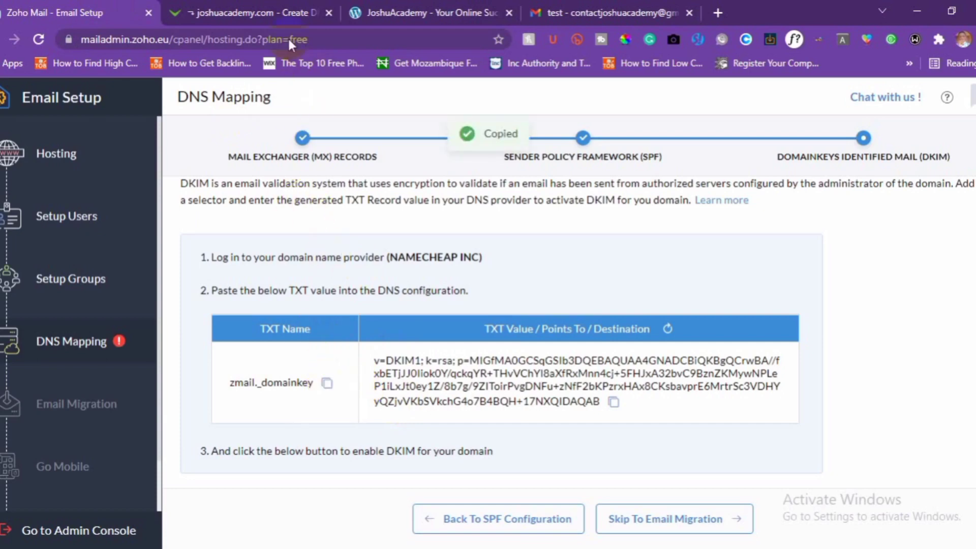
left_click(264, 10)
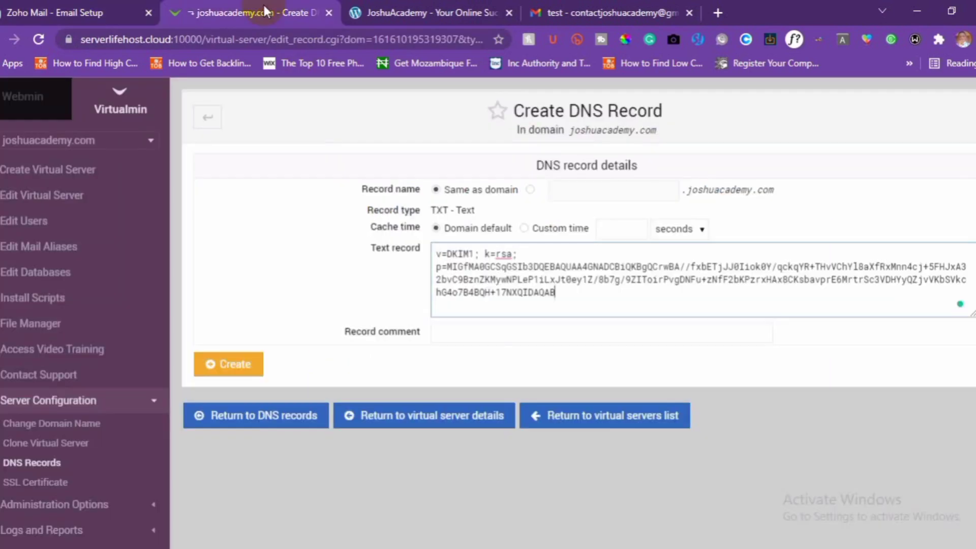
left_click(489, 331)
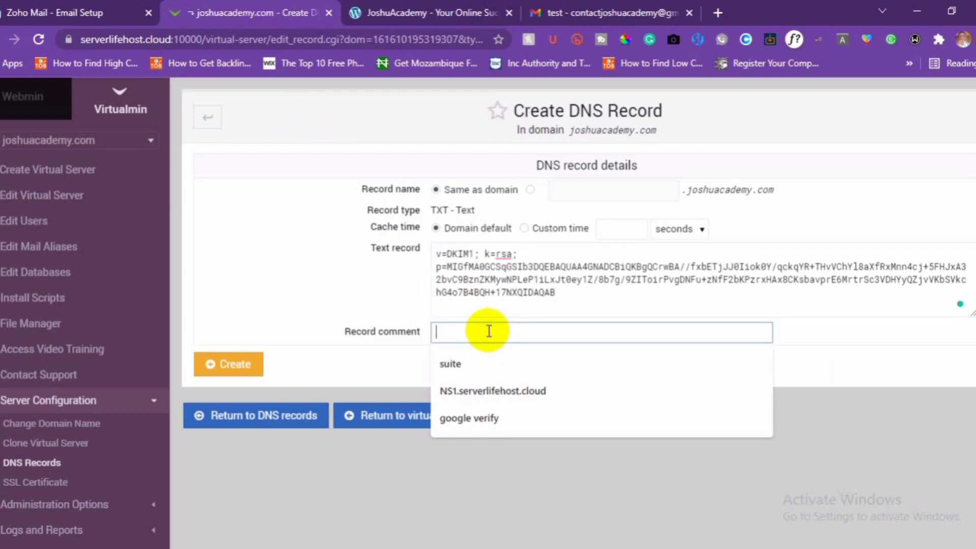
left_click(531, 190)
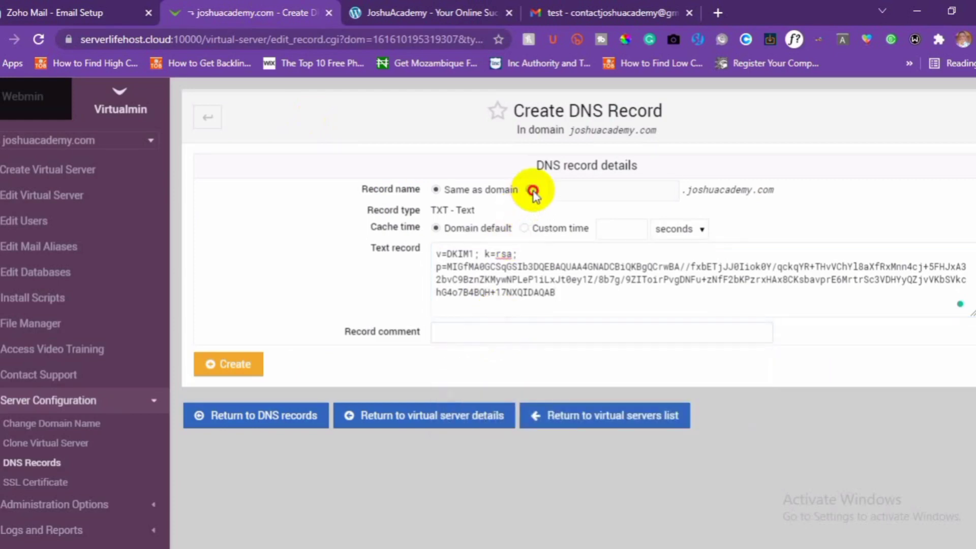
left_click(555, 191)
key("ctrl+v")
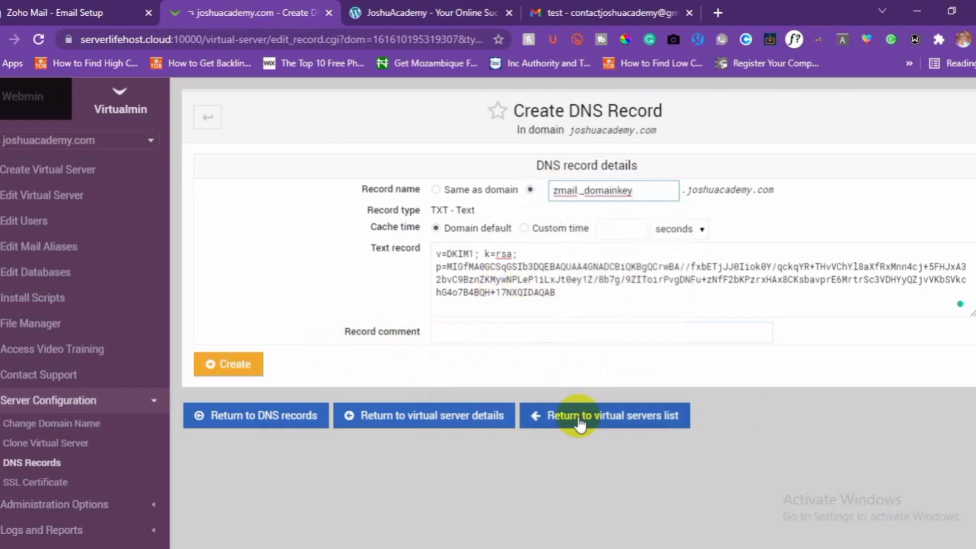
left_click(249, 376)
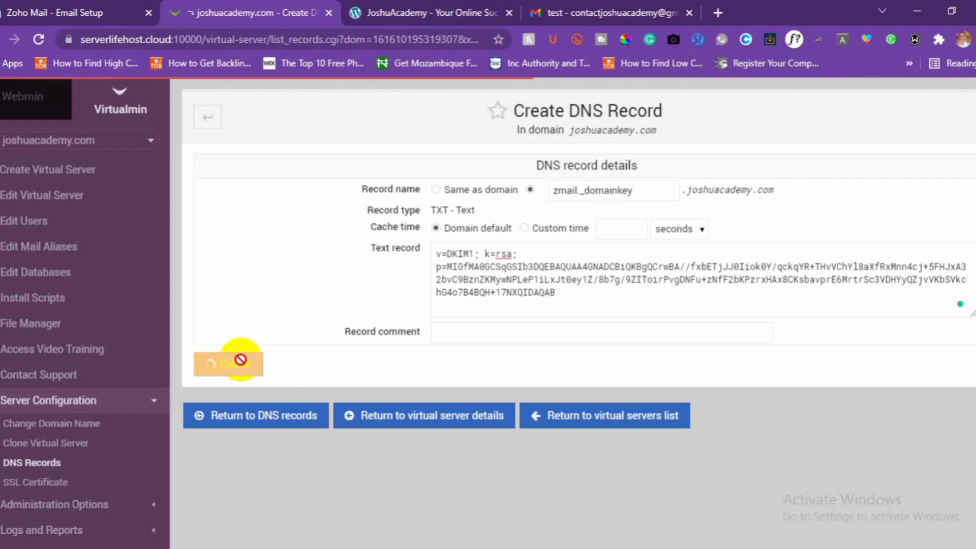
scroll(334, 374, "down", 3)
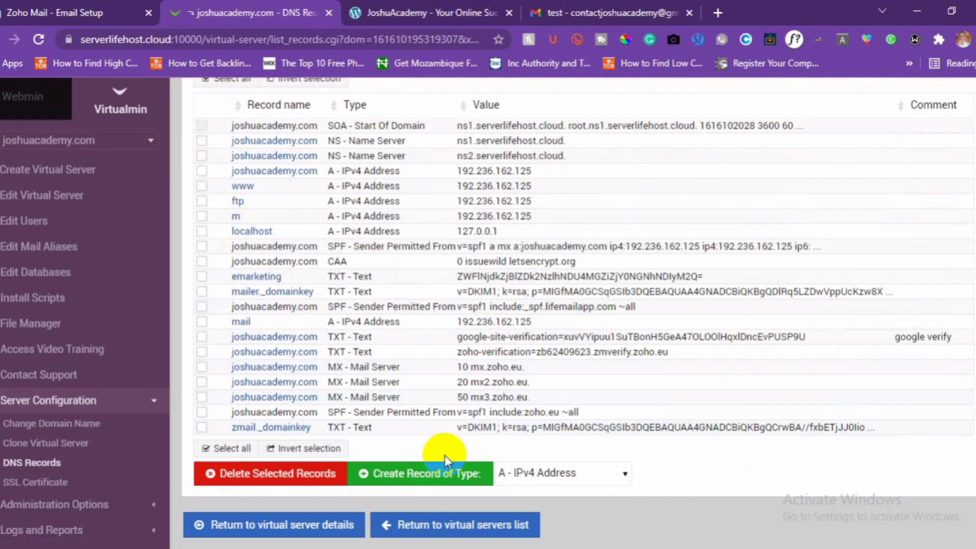
Step: Verify the DKIM record in Zoho Mail Admin
left_click(93, 7)
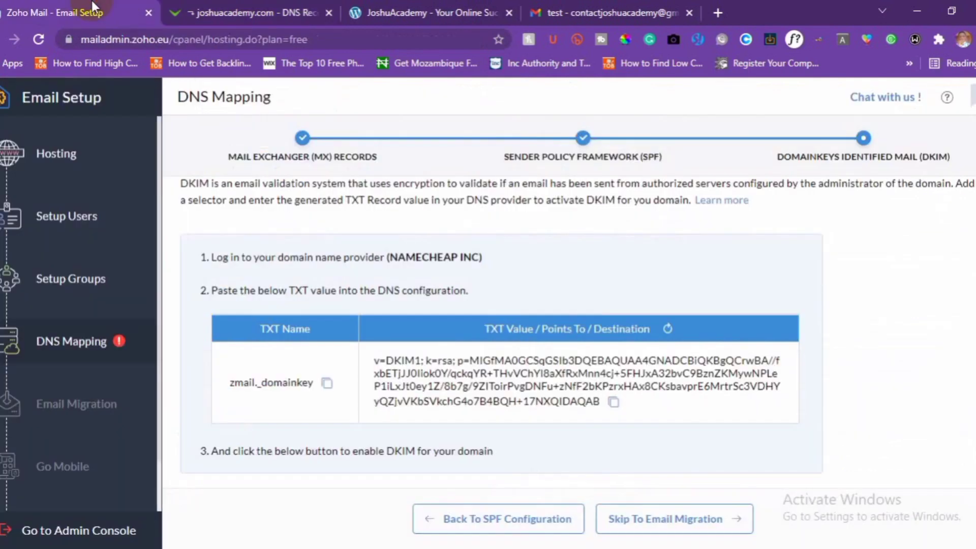
scroll(337, 263, "down", 2)
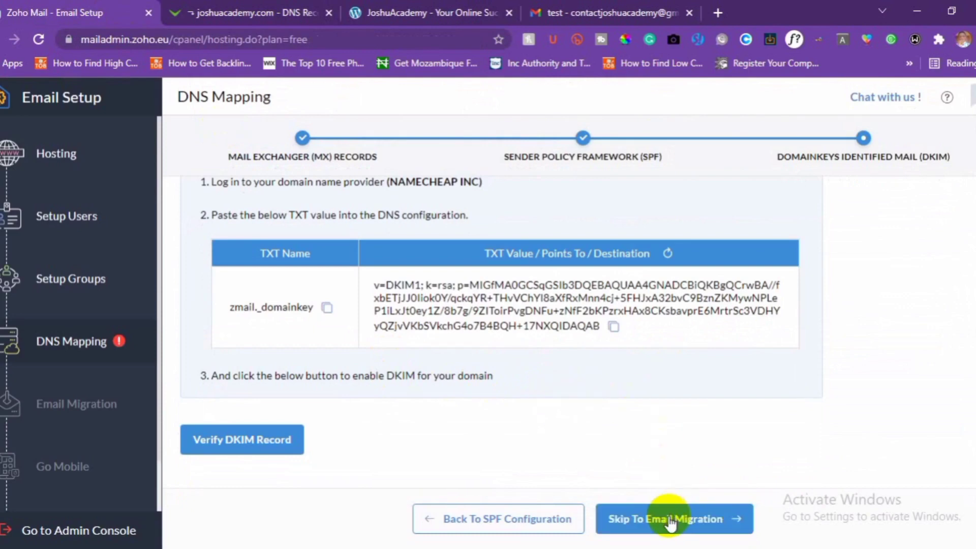
left_click(294, 449)
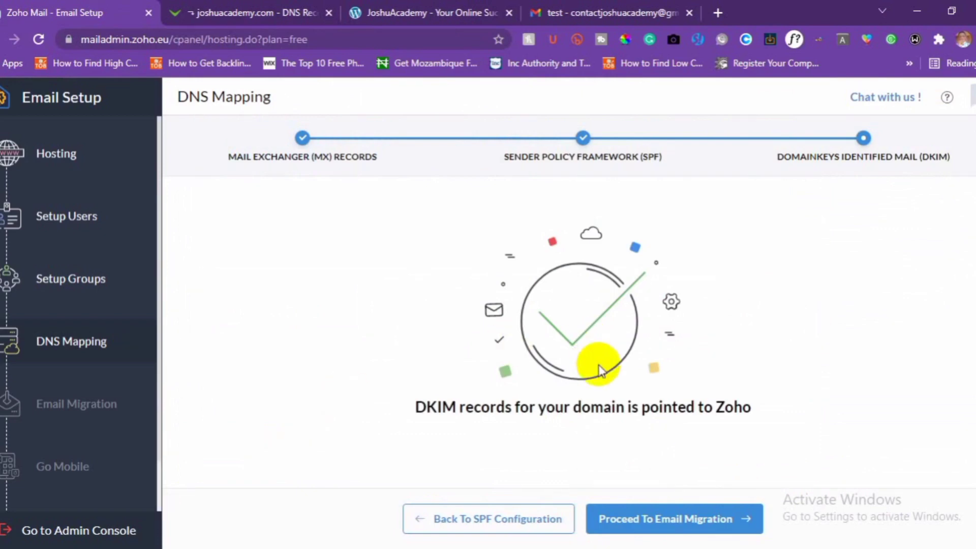
Step: Proceed through email migration, mobile configuration and setup completion to the Admin Console
left_click(666, 519)
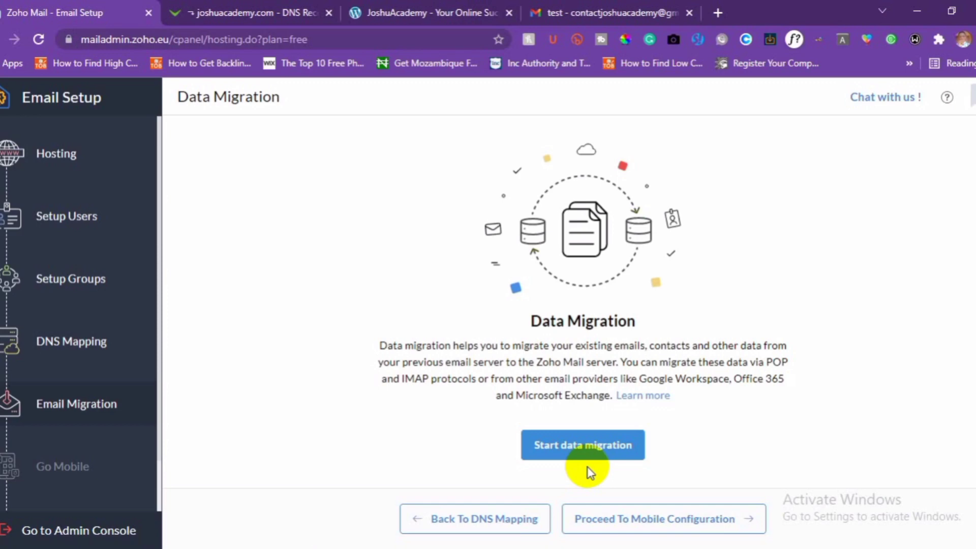
left_click(622, 519)
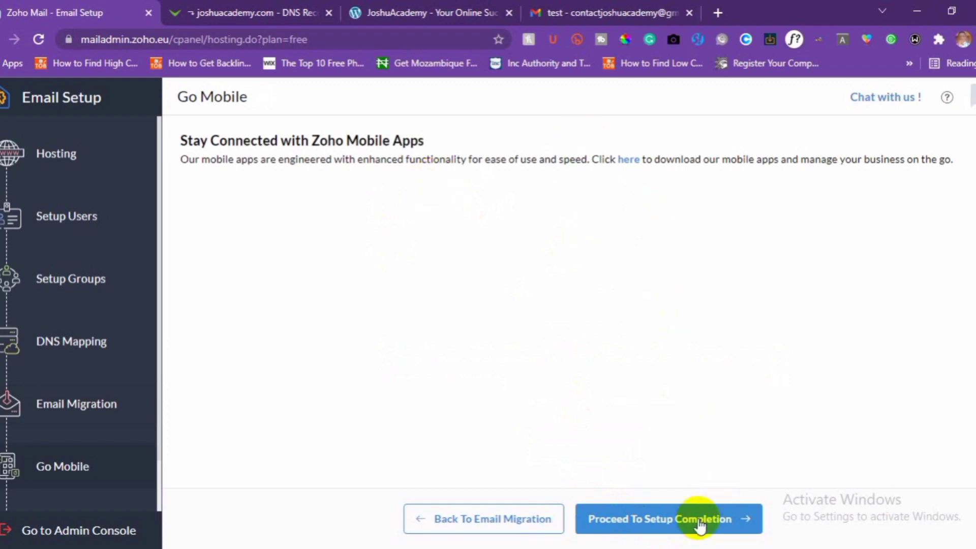
left_click(667, 516)
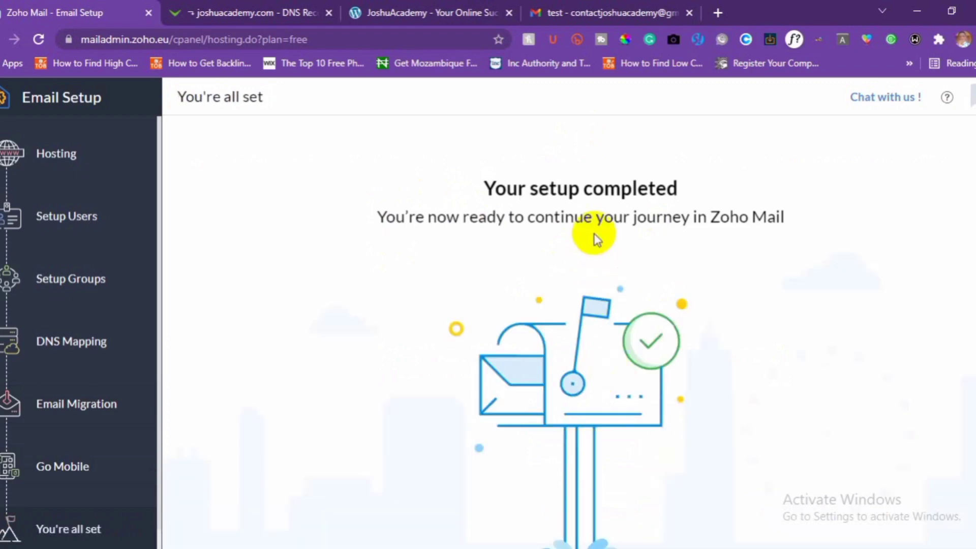
scroll(596, 239, "down", 2)
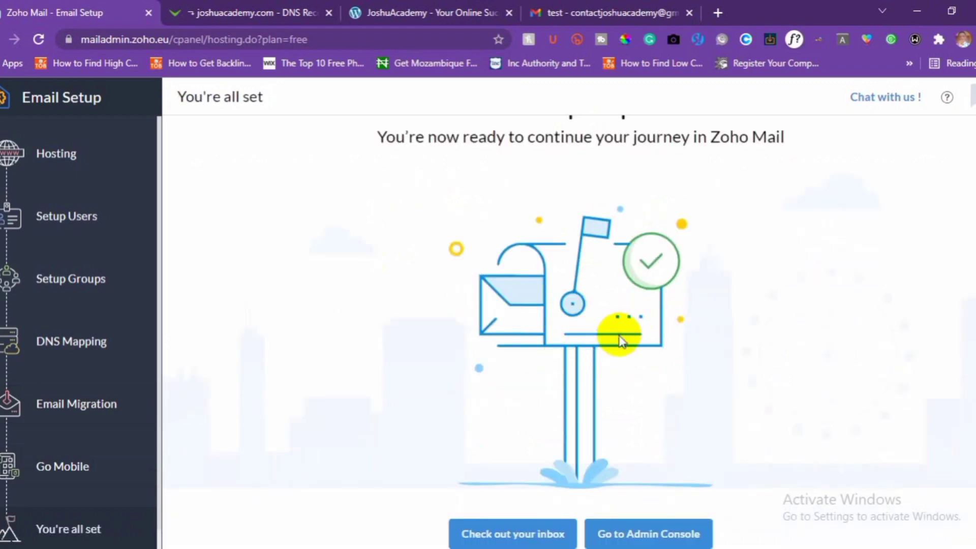
left_click(630, 535)
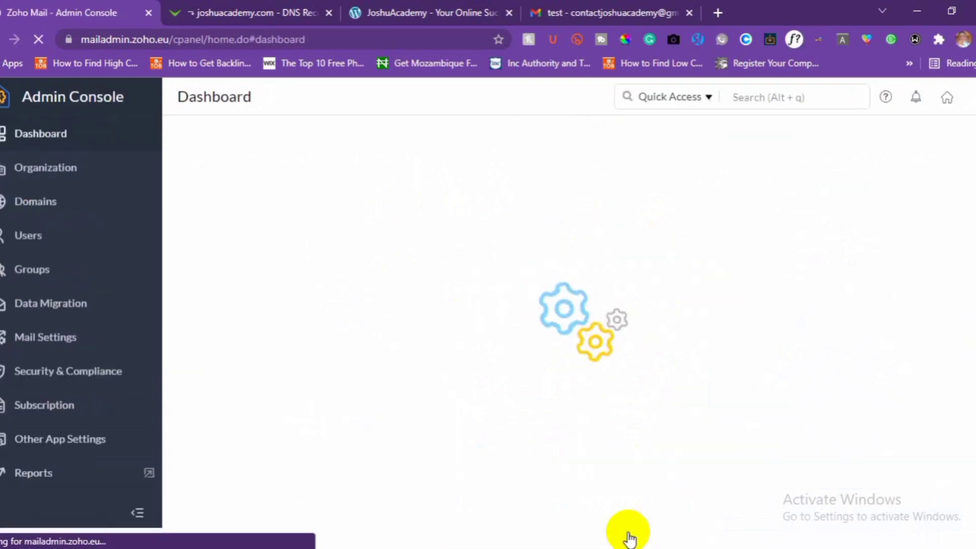
left_click(278, 6)
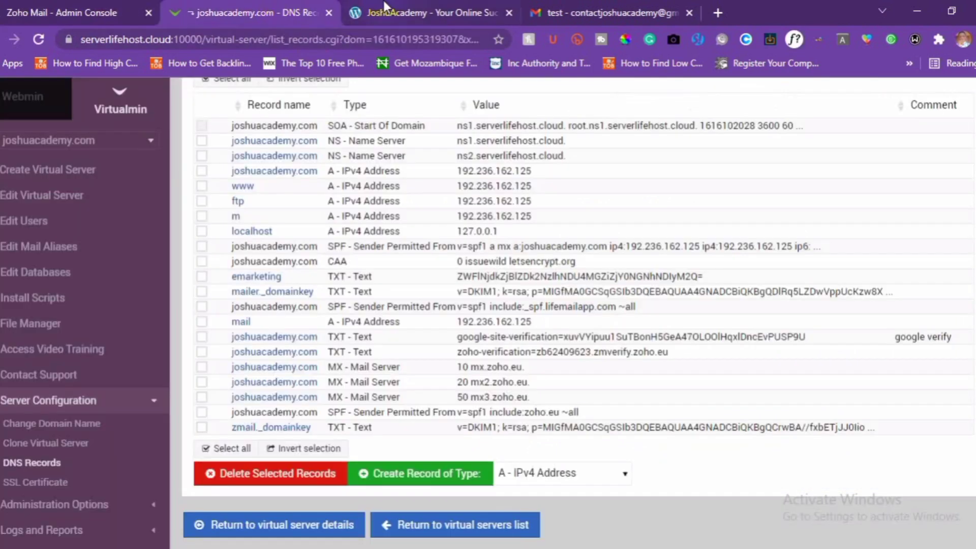
Step: Read Zoho's 'New email address added to your account' email in Gmail, then return to Admin Console
left_click(386, 4)
left_click(566, 7)
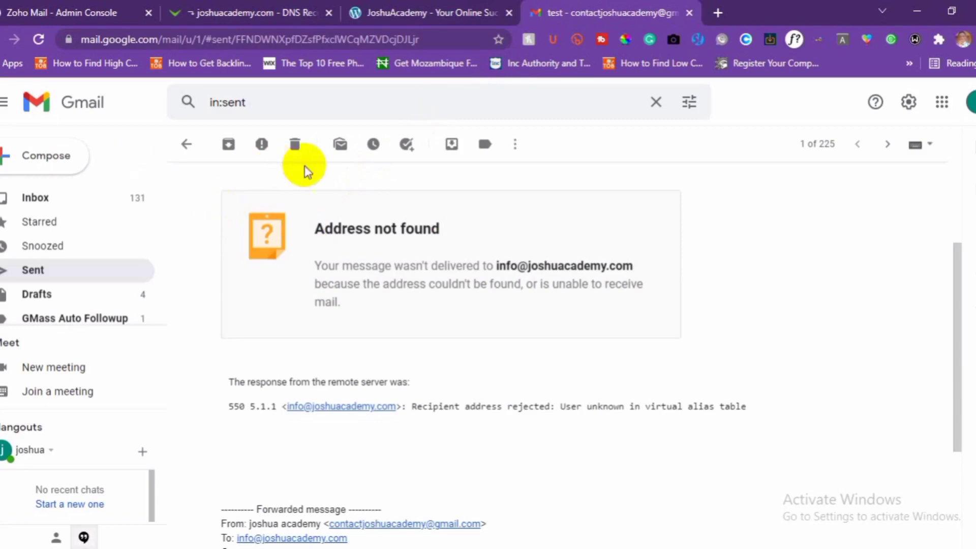
left_click(74, 193)
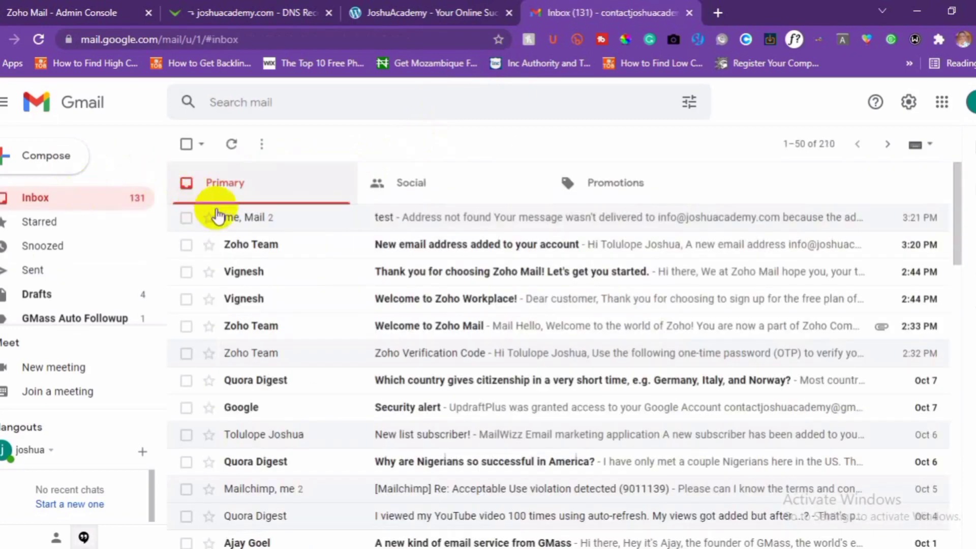
left_click(364, 244)
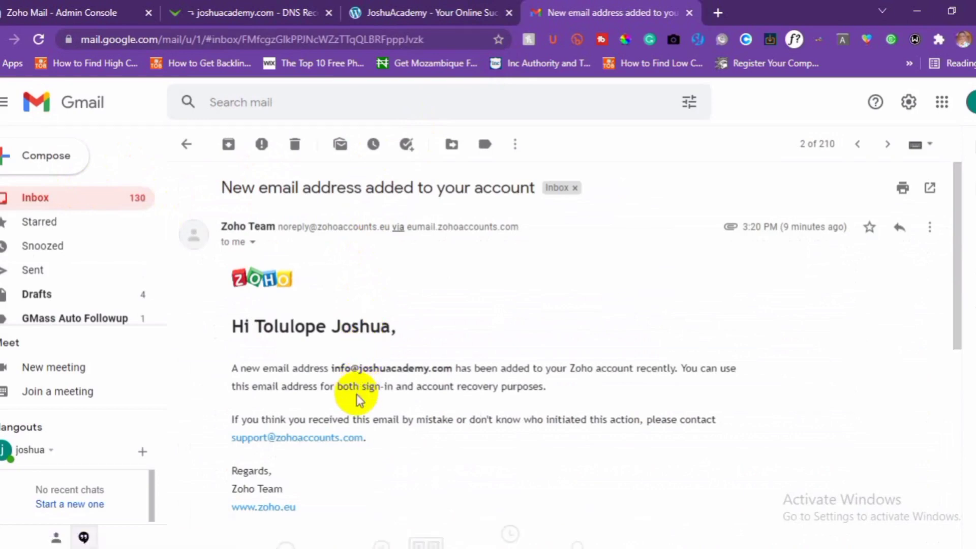
left_click(71, 16)
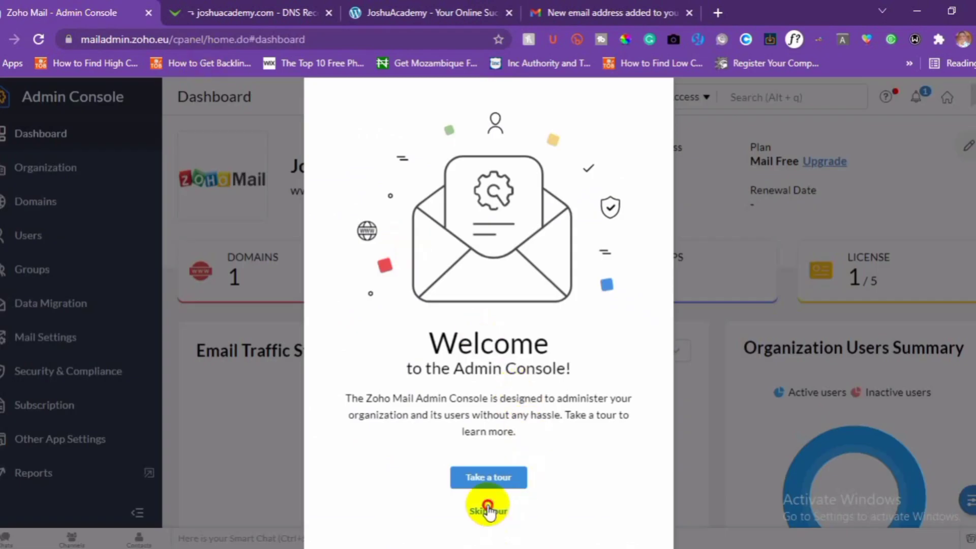
Step: Skip the Admin Console welcome tour and dismiss the Jump To search box
left_click(488, 508)
key("alt+q")
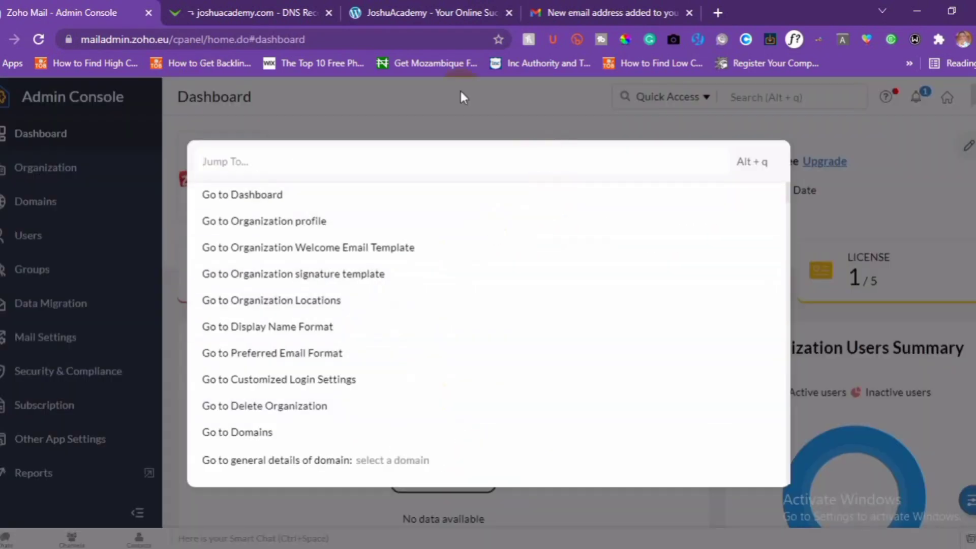
left_click(461, 90)
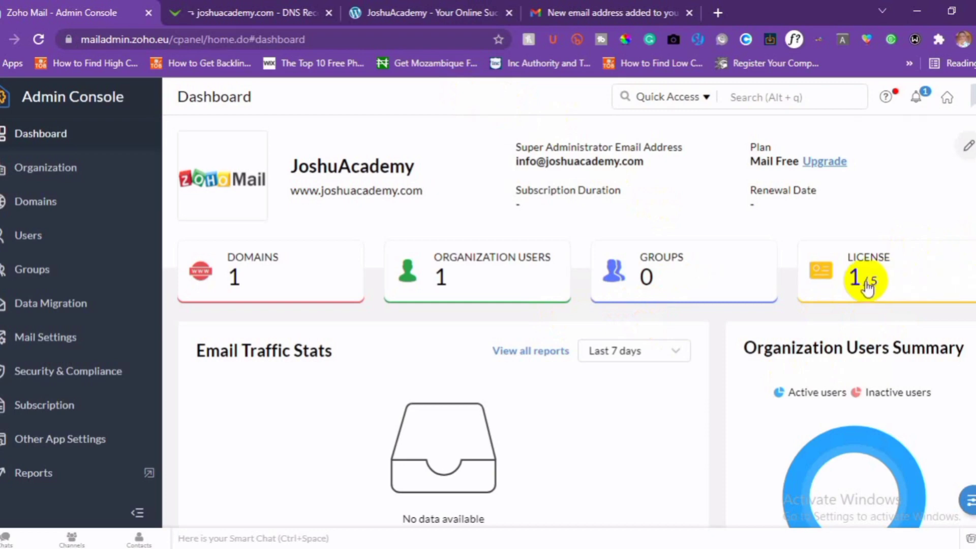
Step: Review the JoshuAcademy dashboard (1 domain, 1 user, 1/5 licenses) and open notifications
scroll(867, 286, "down", 2)
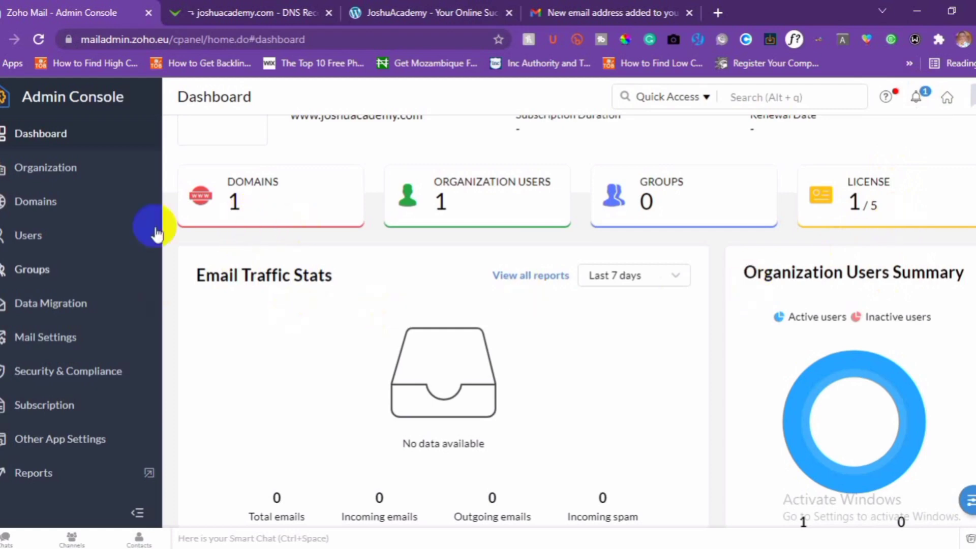
scroll(157, 230, "down", 2)
scroll(661, 211, "up", 3)
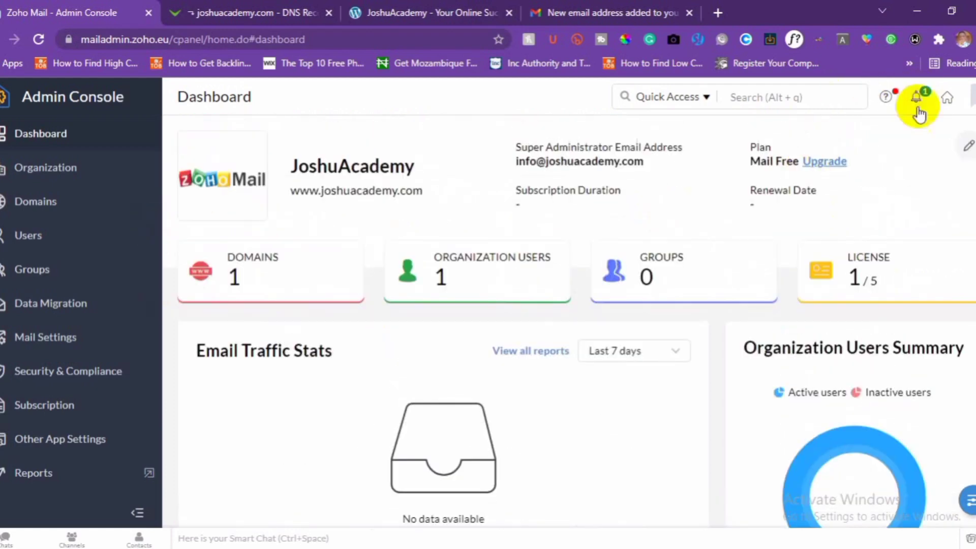
left_click(917, 101)
Step: From the notification, open joshuacademy.com's email configuration and verify its MX records
left_click(759, 218)
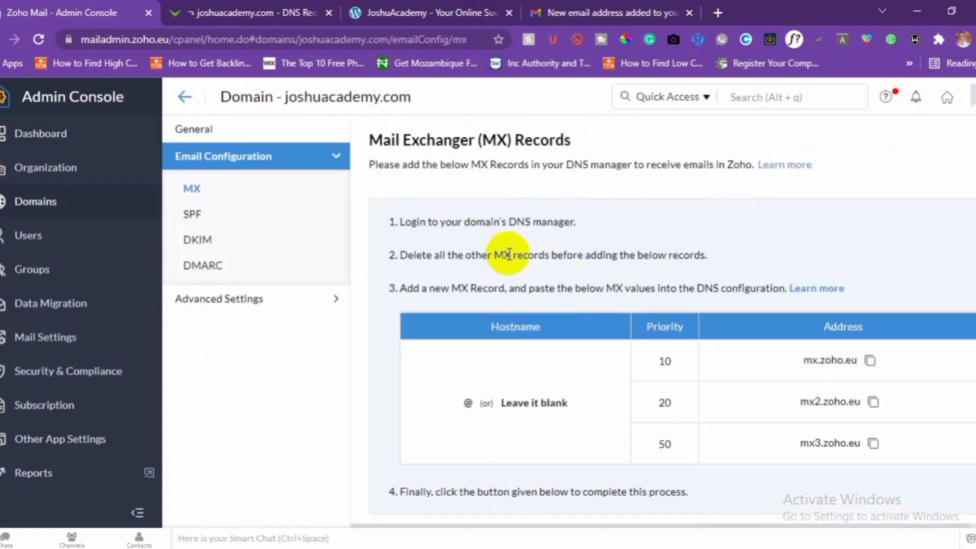
scroll(508, 254, "down", 2)
left_click(449, 474)
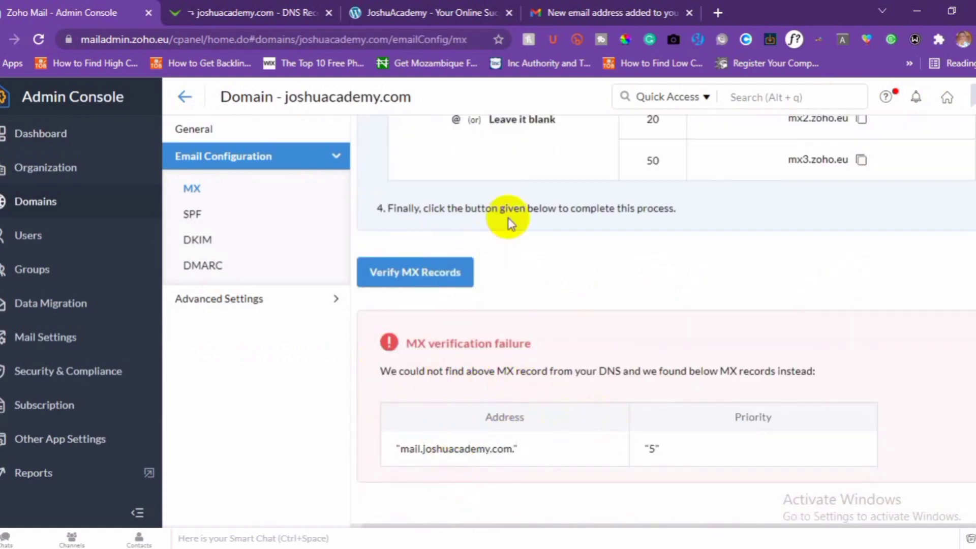
scroll(467, 321, "up", 3)
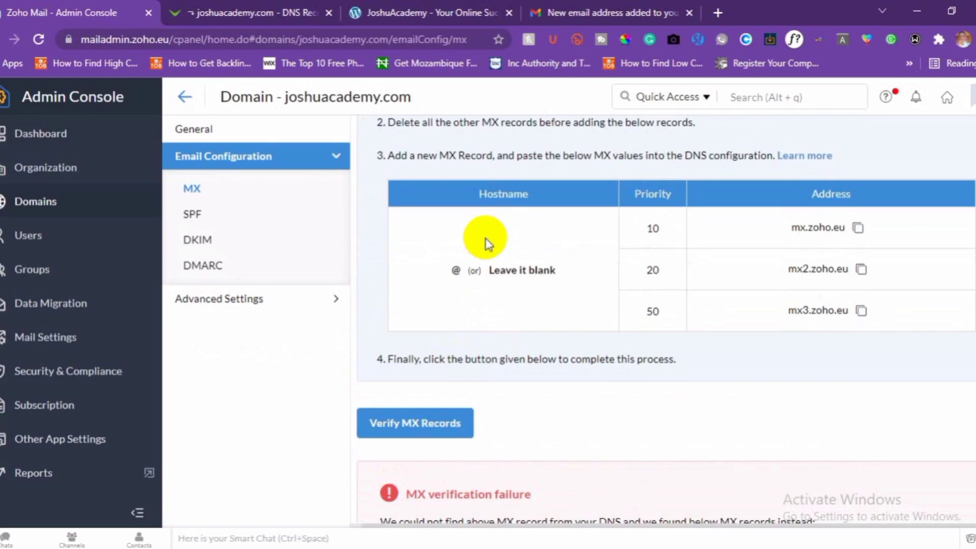
Step: Verify the SPF record, review the SPF failure reasons, and open the account profile panel
left_click(233, 224)
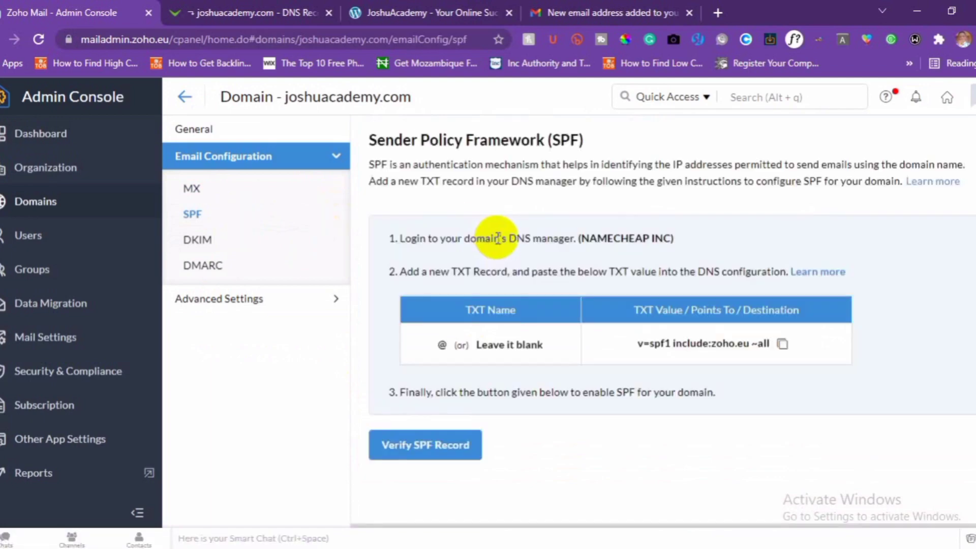
left_click(440, 456)
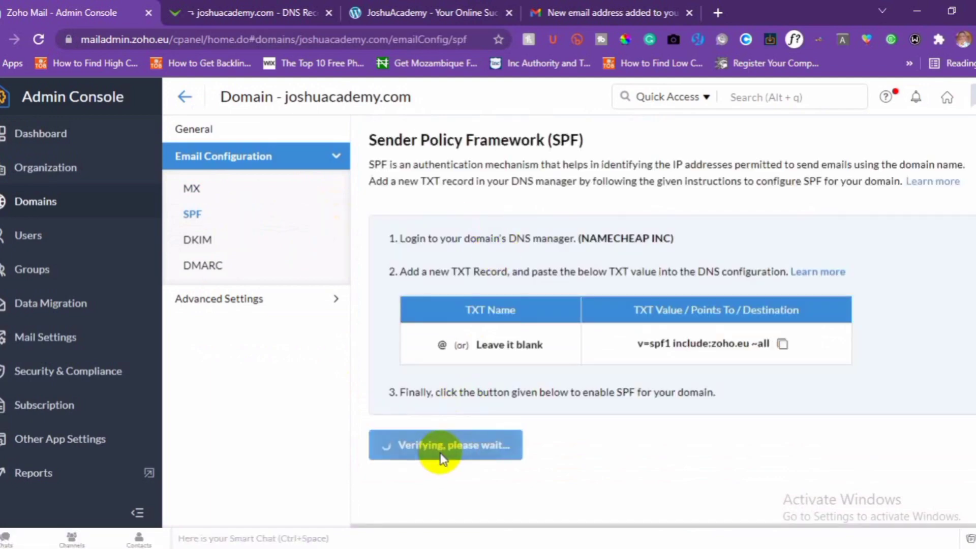
scroll(433, 327, "up", 1)
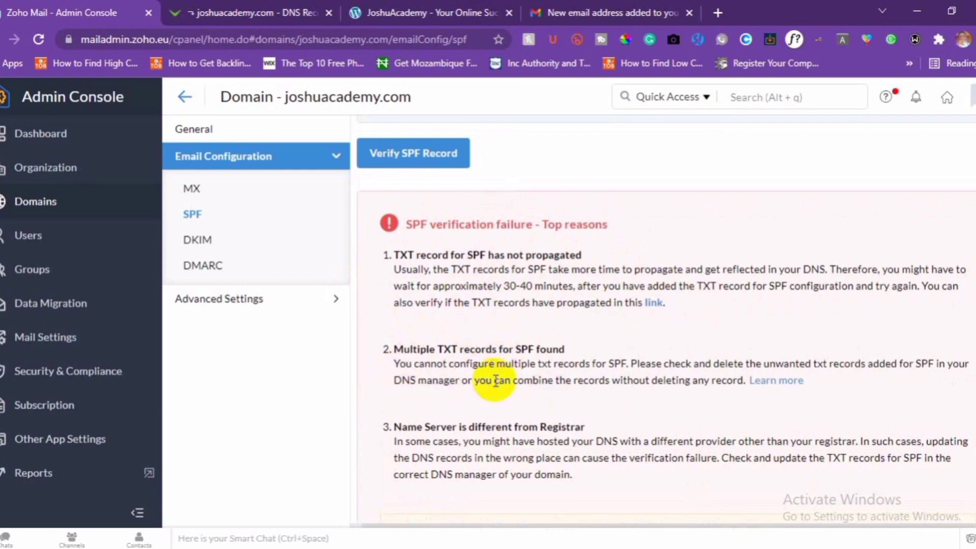
scroll(440, 379, "up", 3)
scroll(464, 331, "down", 5)
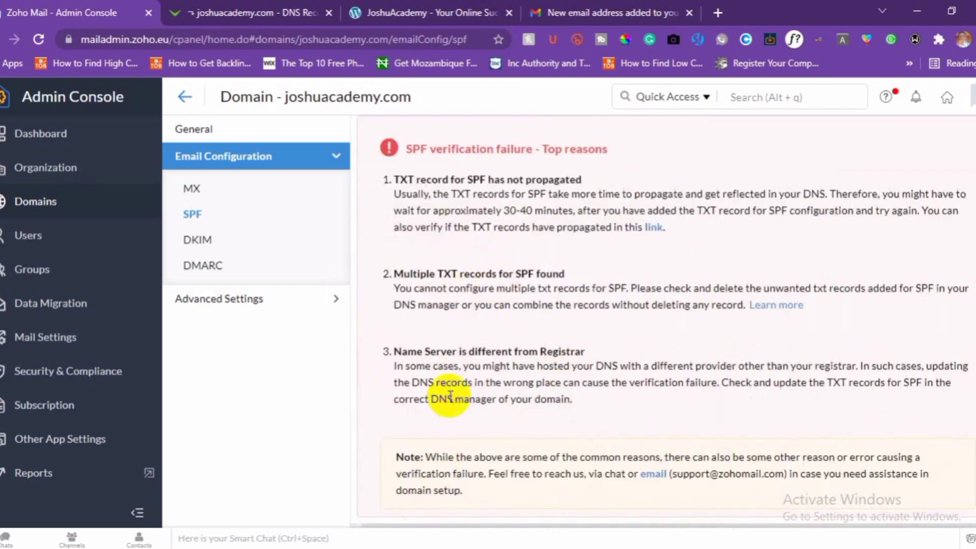
scroll(466, 311, "up", 1)
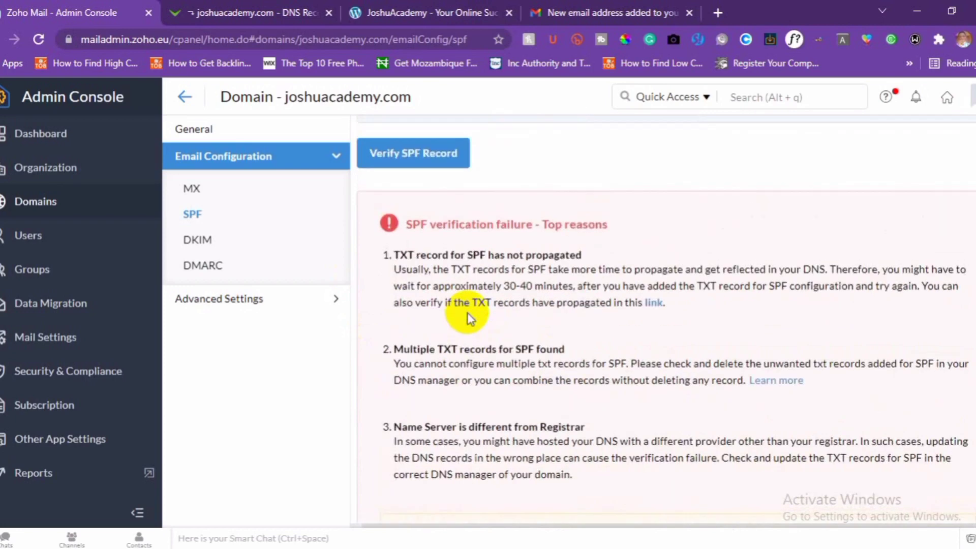
scroll(473, 262, "down", 2)
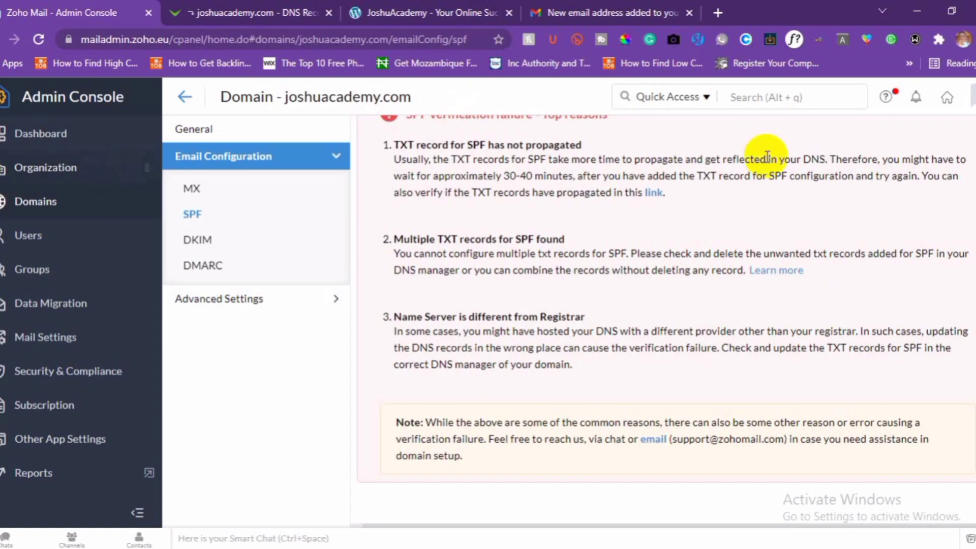
left_click(971, 96)
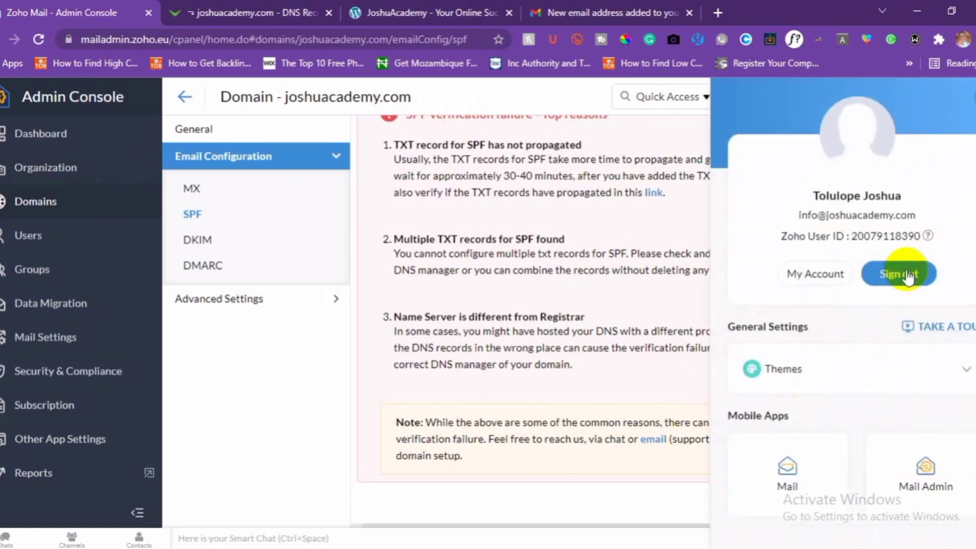
Step: Check the DNS records and JoshuAcademy website tabs, then bring up the SOCIAL FOLLOW Notepad notes
left_click(259, 12)
left_click(404, 11)
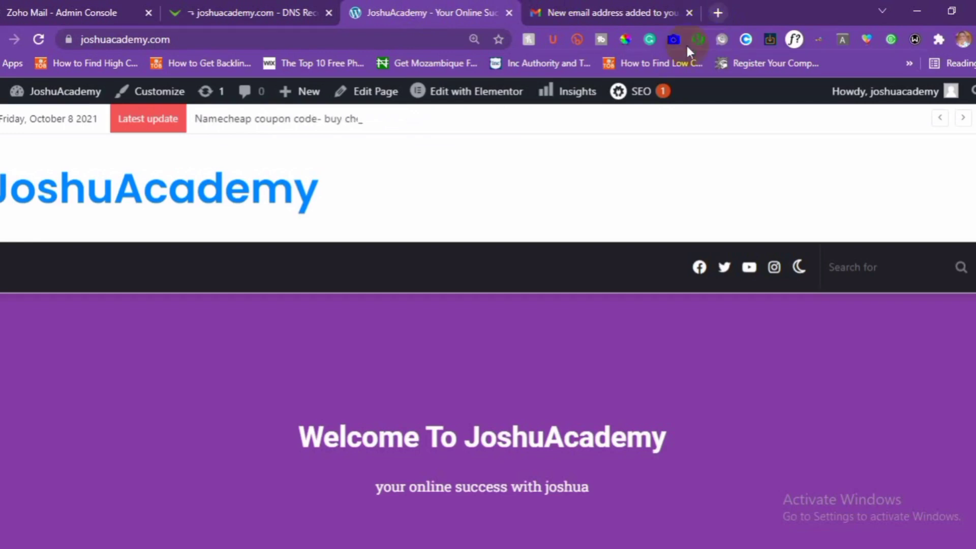
left_click(544, 548)
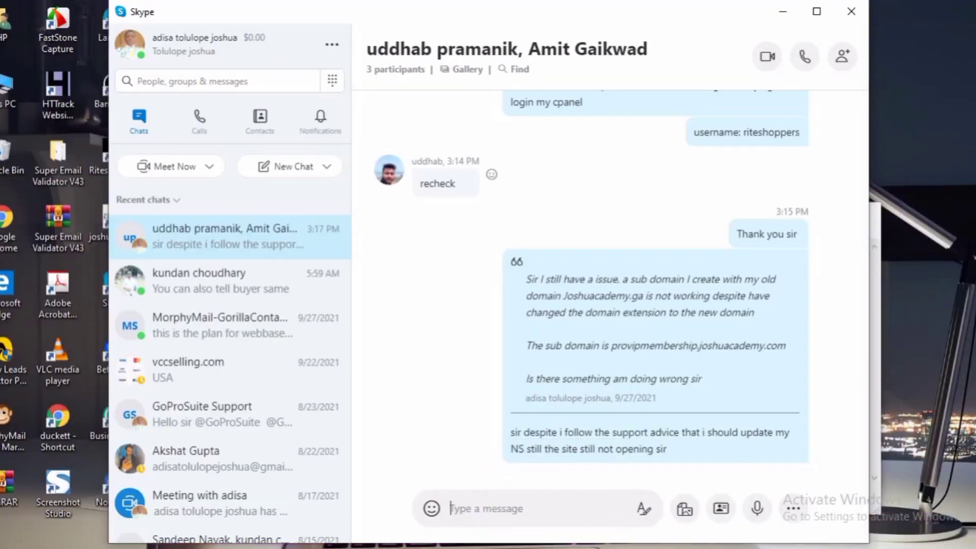
mouse_move(509, 548)
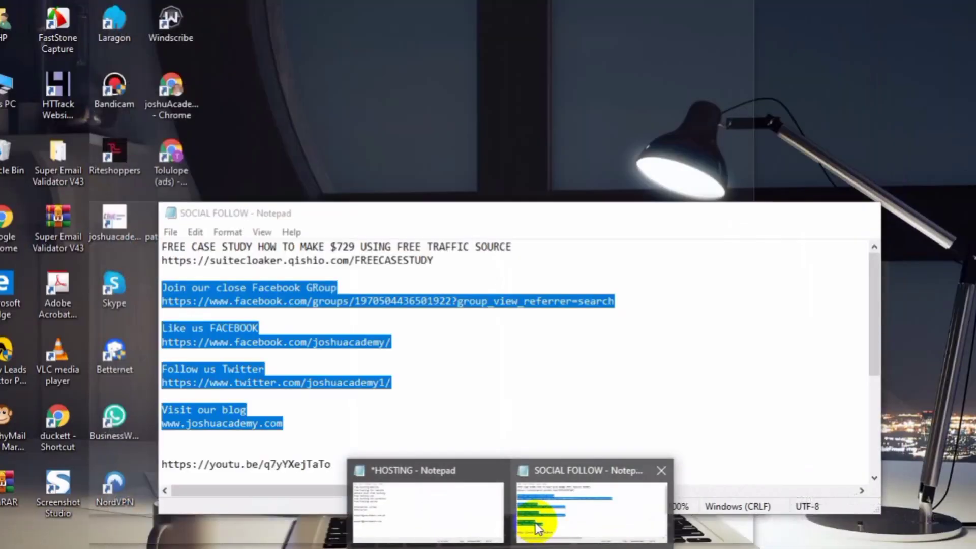
mouse_move(506, 526)
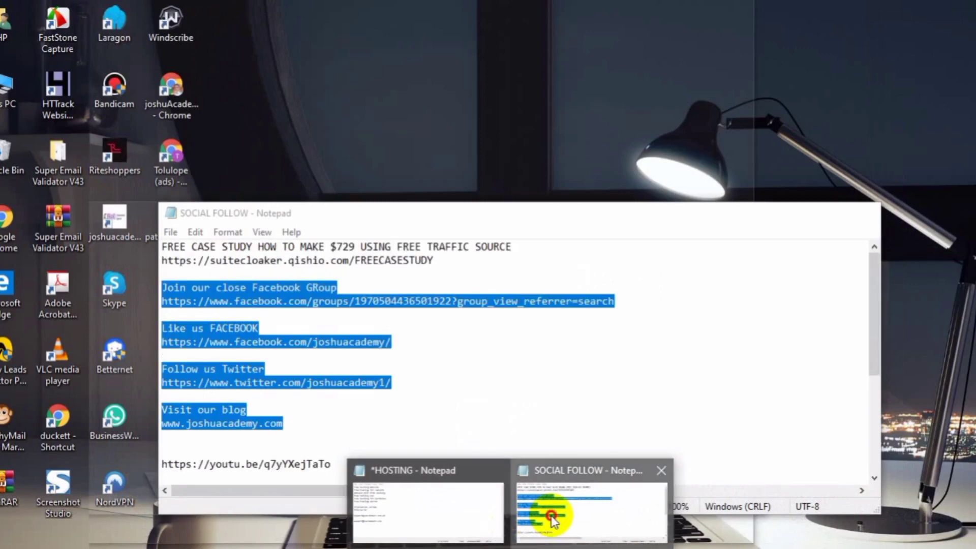
left_click(549, 514)
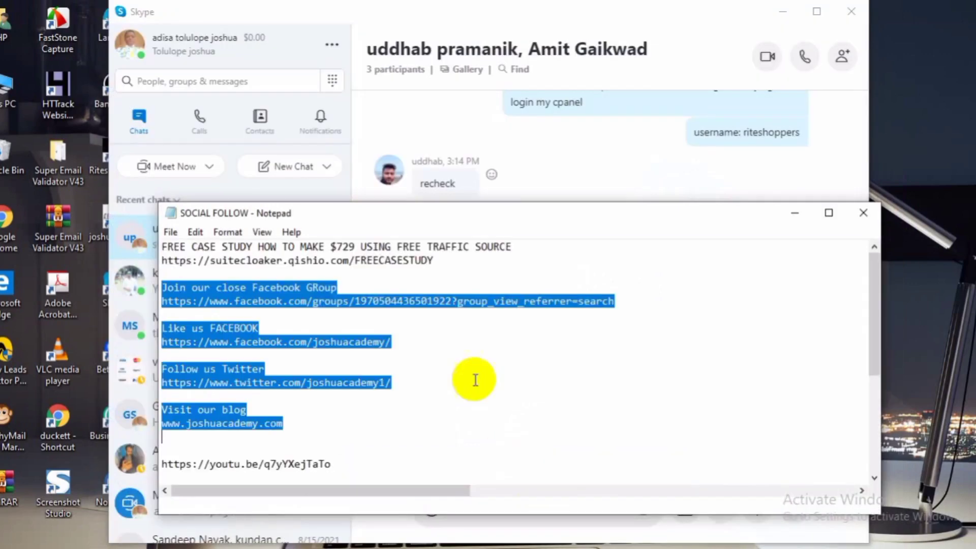
scroll(473, 400, "down", 3)
scroll(472, 400, "down", 2)
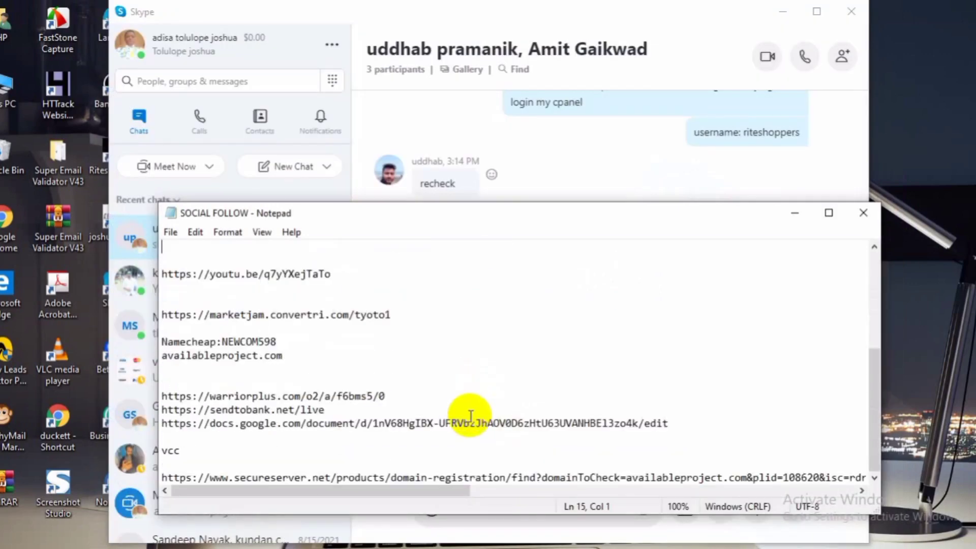
Step: Copy the sendtobank.net/live link and return to Chrome's Zoho Mail control panel tab
left_click_drag(340, 412, 158, 410)
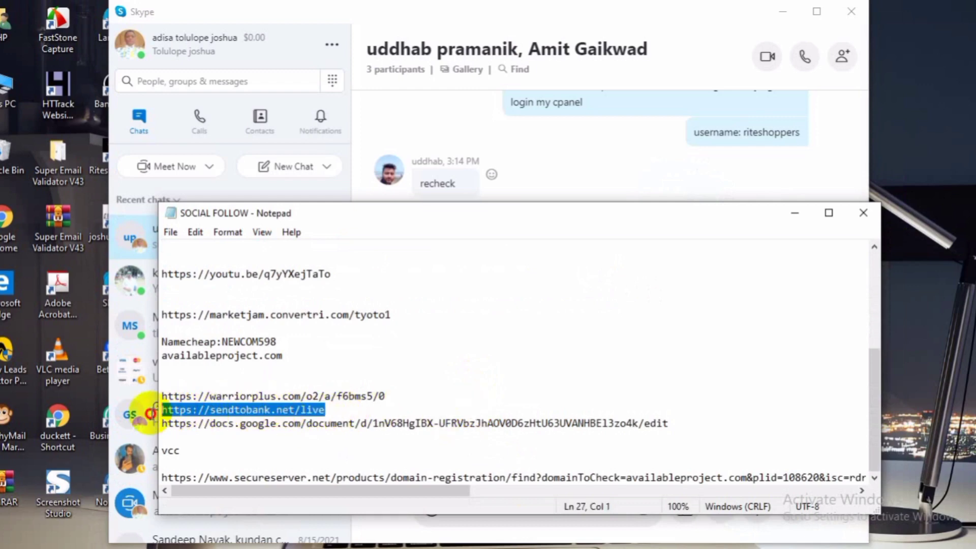
right_click(257, 408)
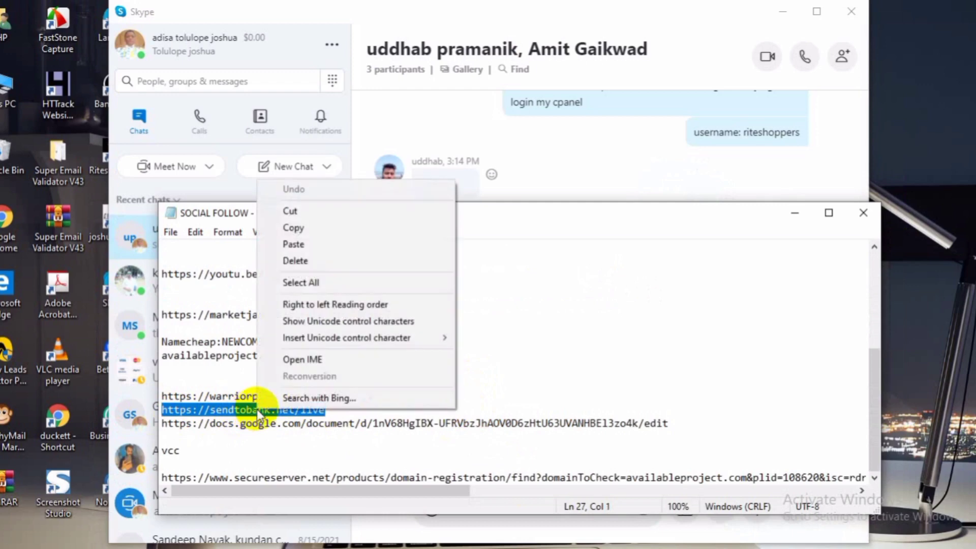
left_click(318, 227)
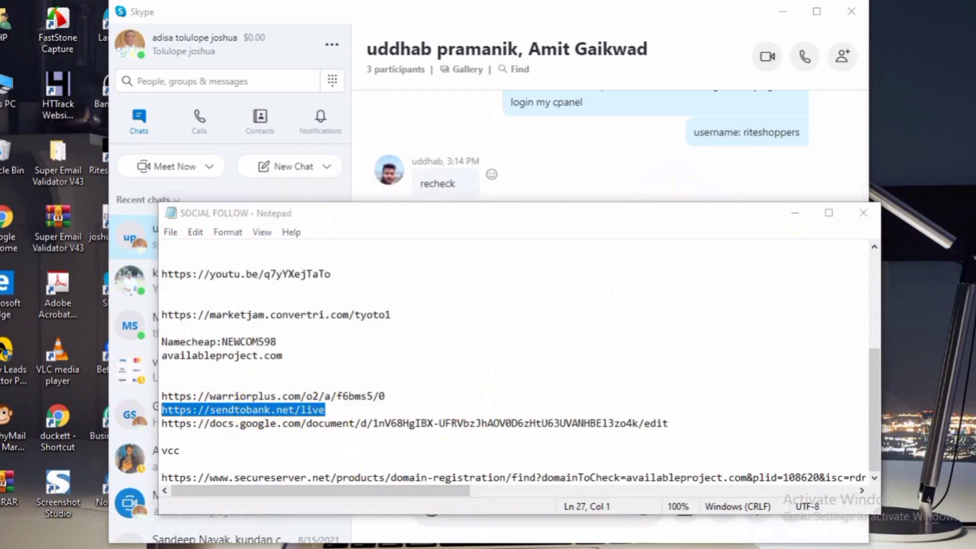
key("alt+Tab")
left_click(123, 4)
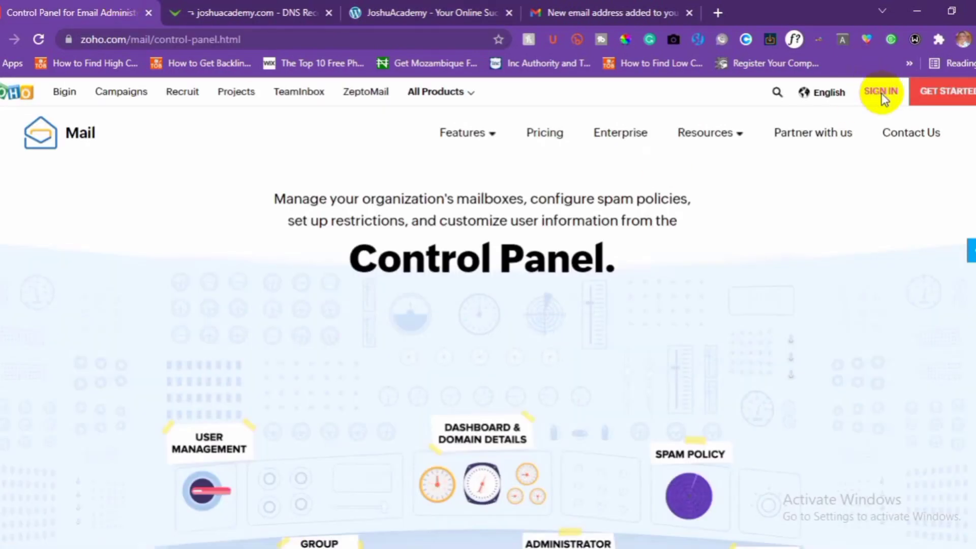
Step: Sign in to Zoho Mail Admin and review the riteshoppers dashboard (2 users, 1 group, 2/5 licenses)
left_click(882, 93)
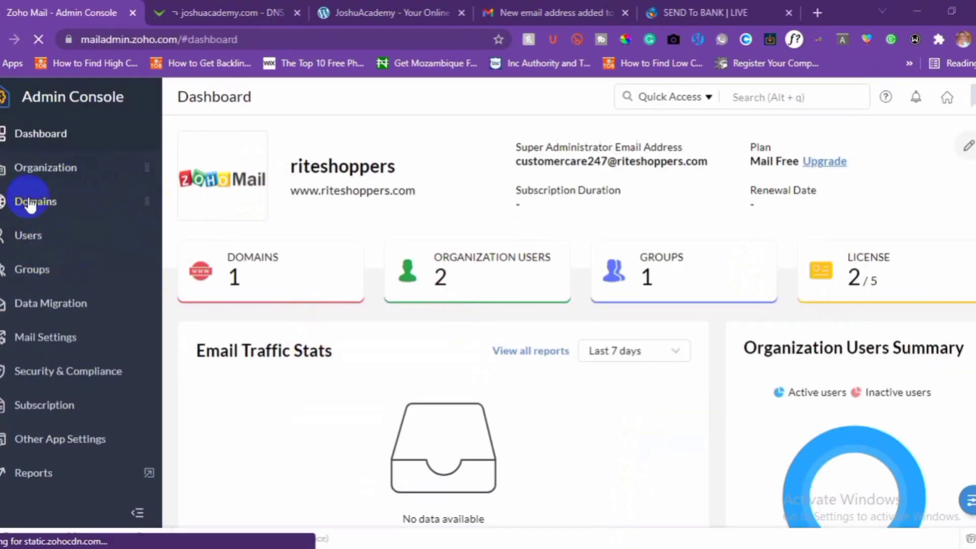
scroll(181, 290, "down", 2)
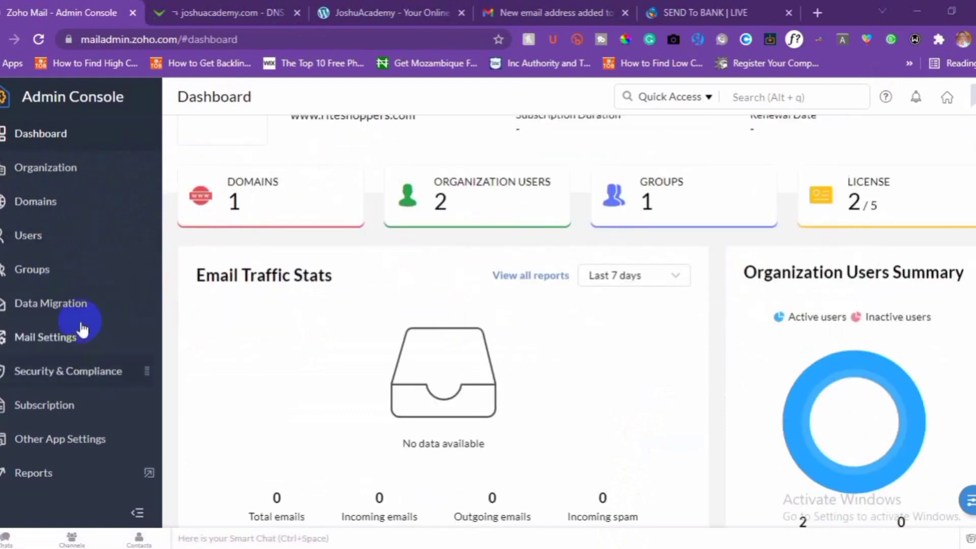
scroll(499, 270, "up", 2)
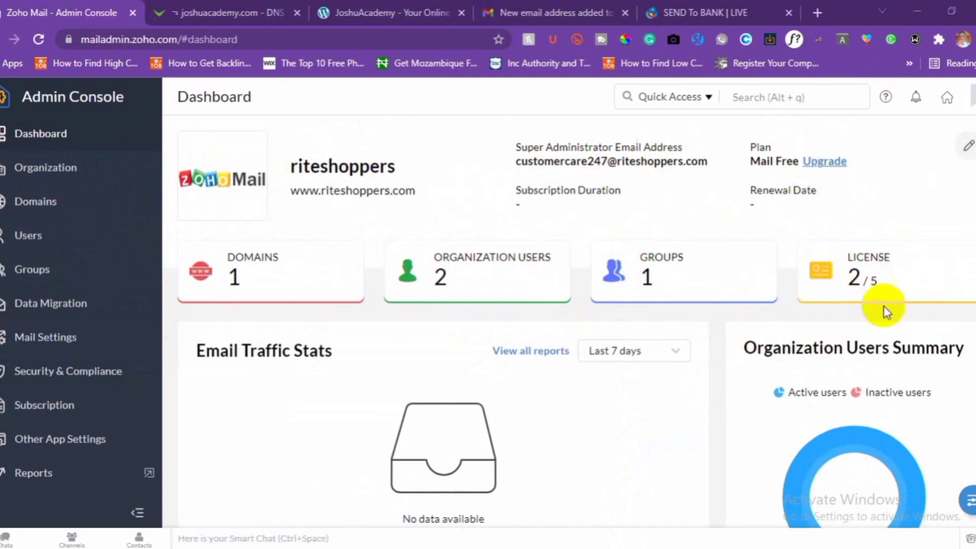
scroll(830, 285, "down", 3)
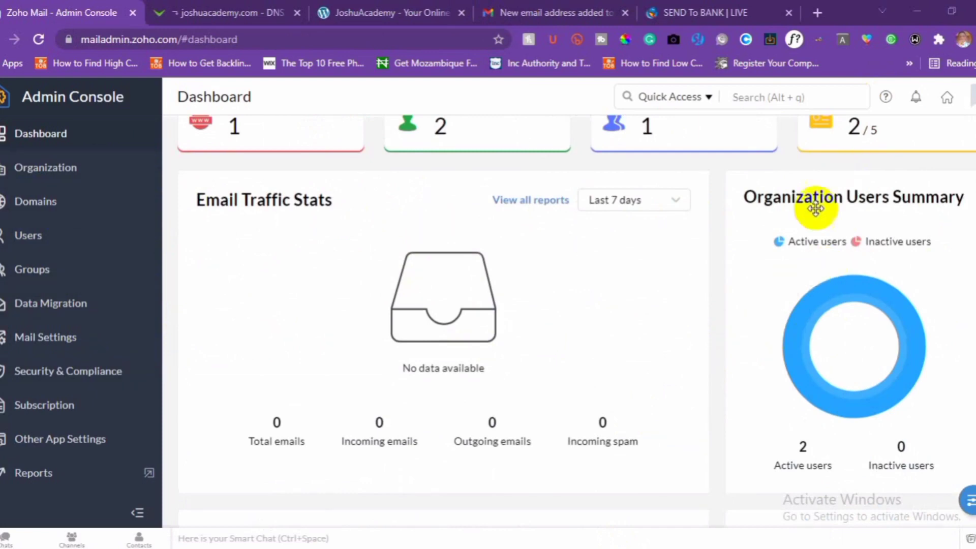
scroll(812, 207, "down", 10)
scroll(259, 299, "down", 3)
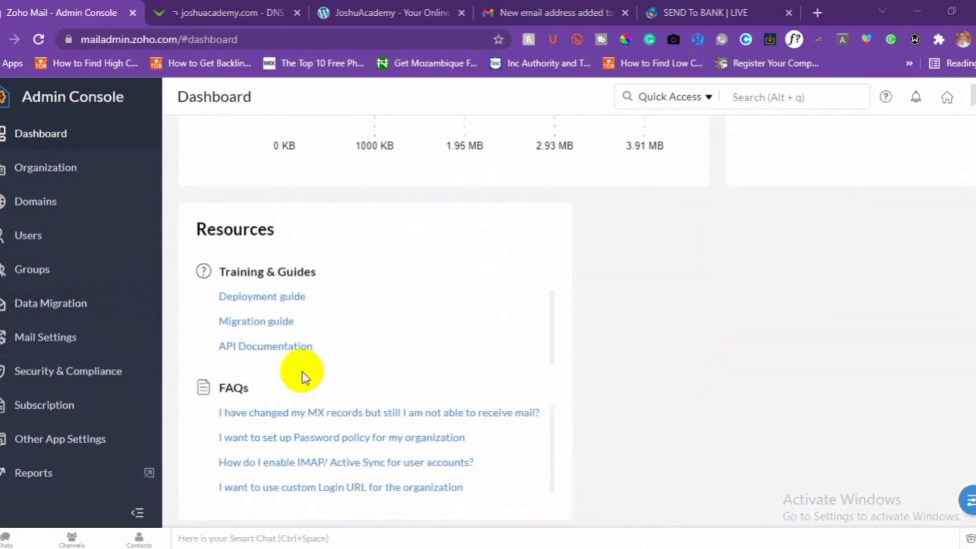
scroll(175, 158, "up", 5)
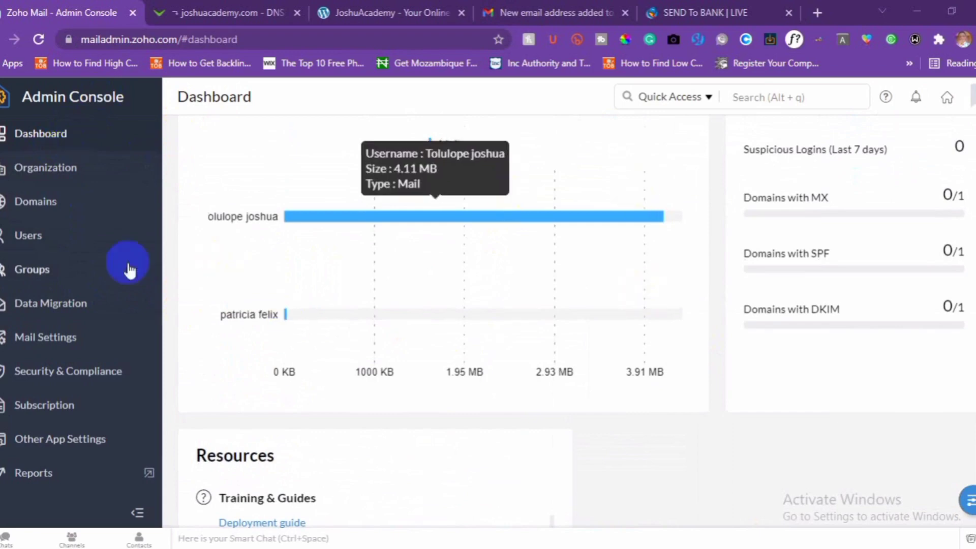
scroll(452, 263, "up", 4)
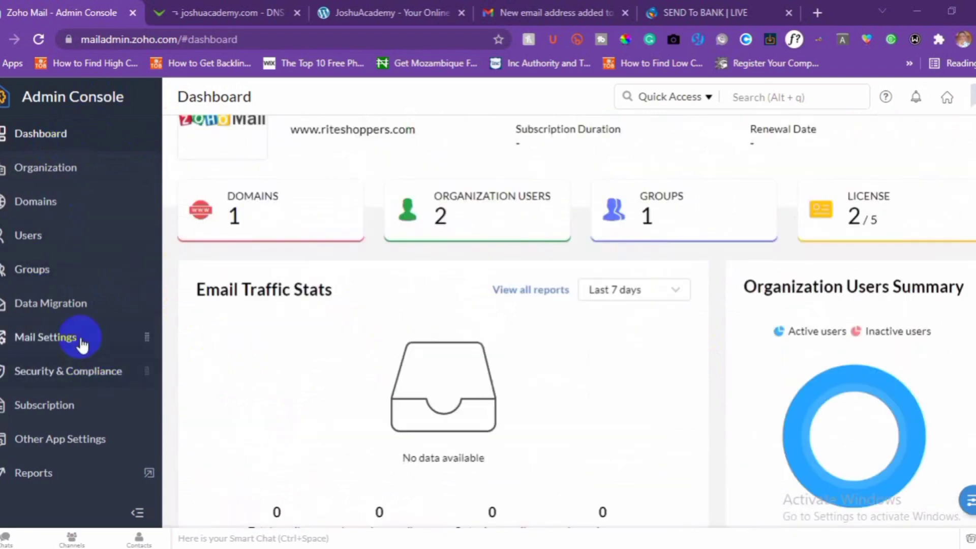
Step: Open the account profile panel and scroll through it
left_click(971, 98)
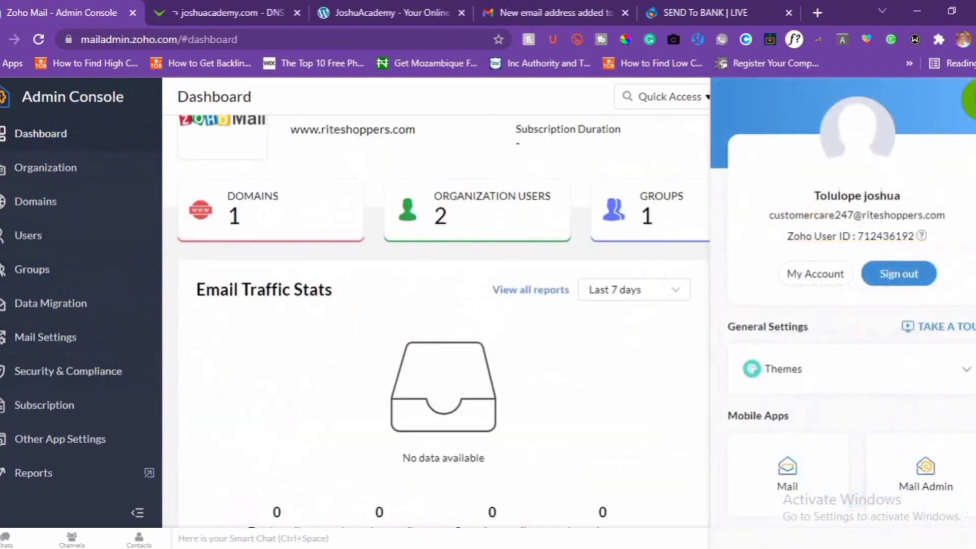
scroll(573, 159, "down", 3)
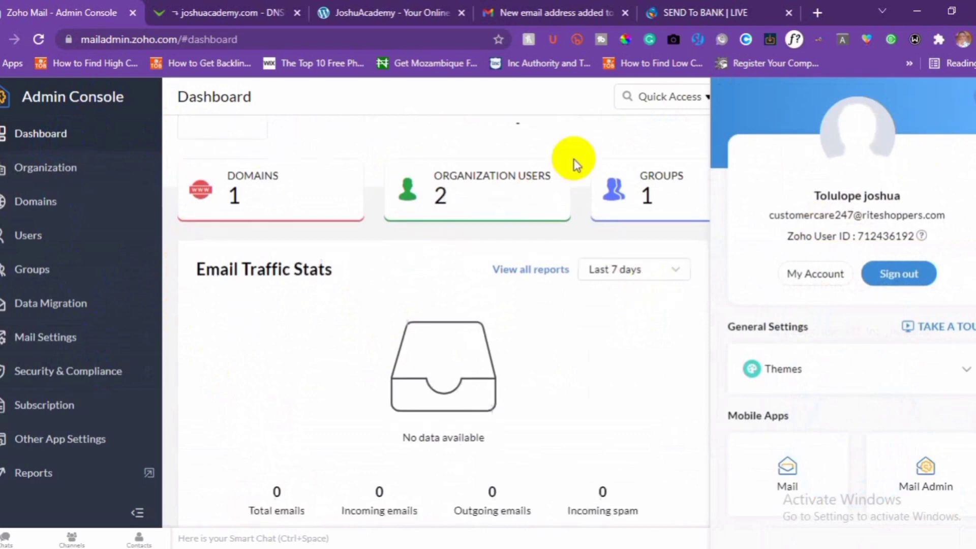
scroll(189, 262, "up", 5)
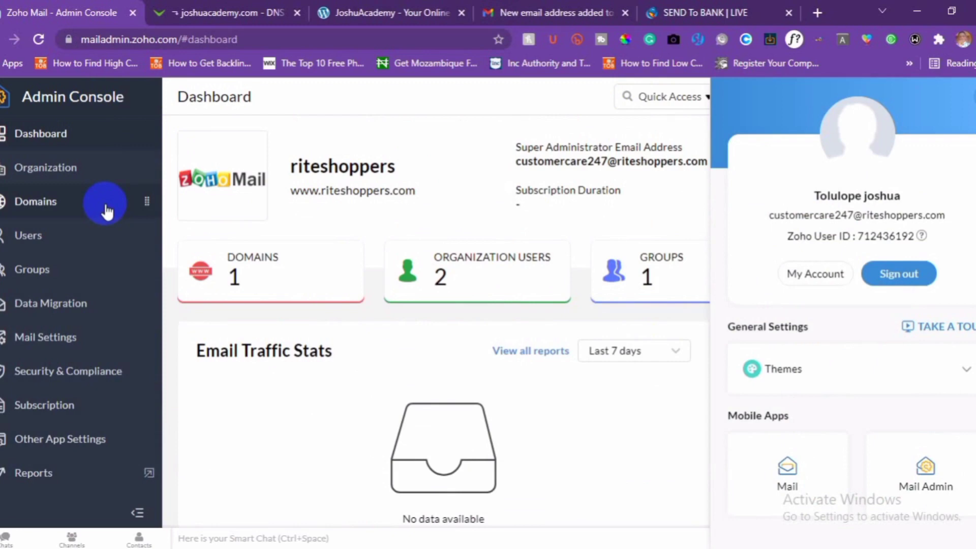
Step: Go to zohomail.com from the address bar and choose ACCESS ZOHO MAIL
left_click(293, 40)
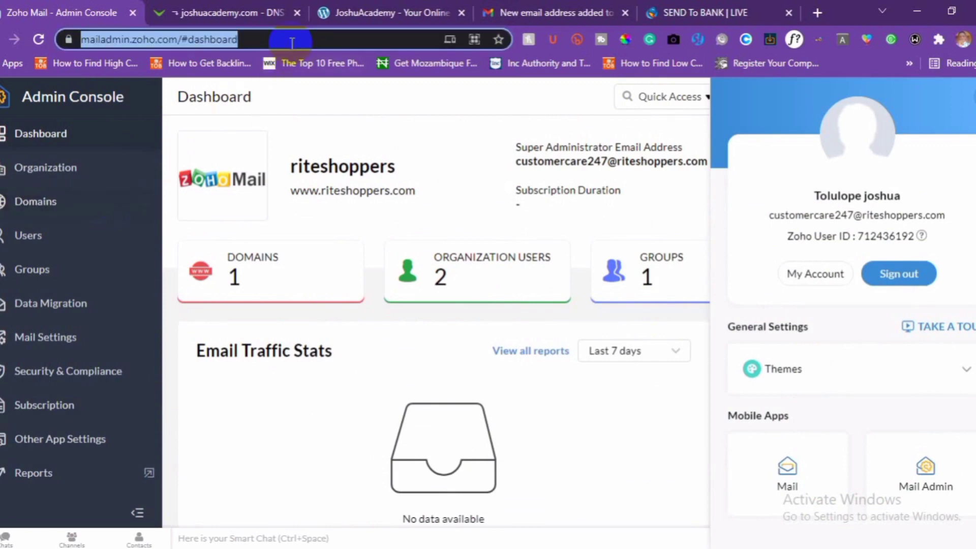
type("zoh")
key("Return")
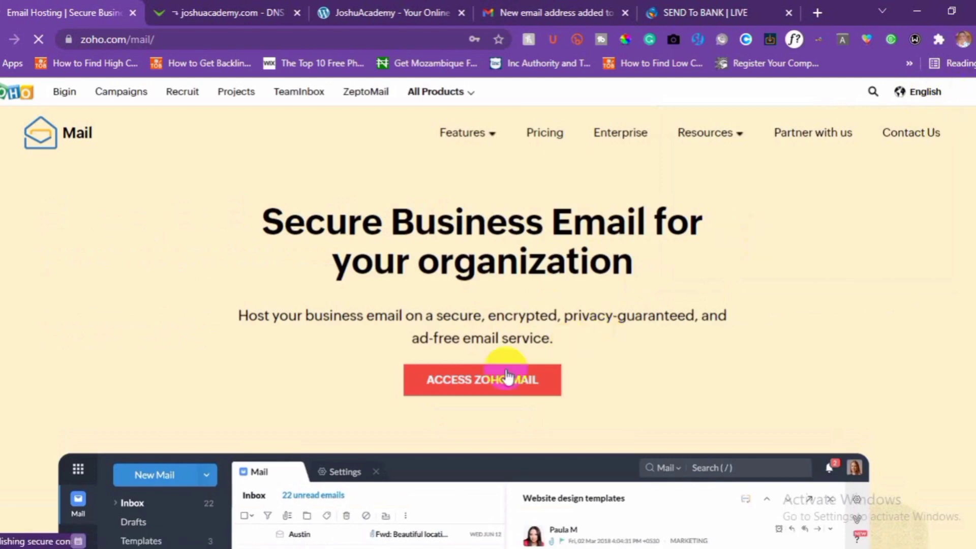
left_click(476, 392)
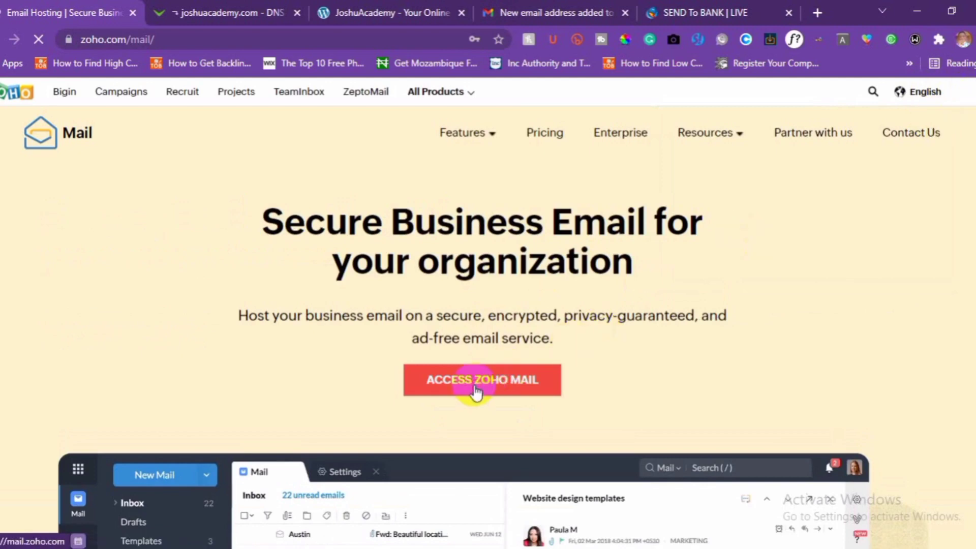